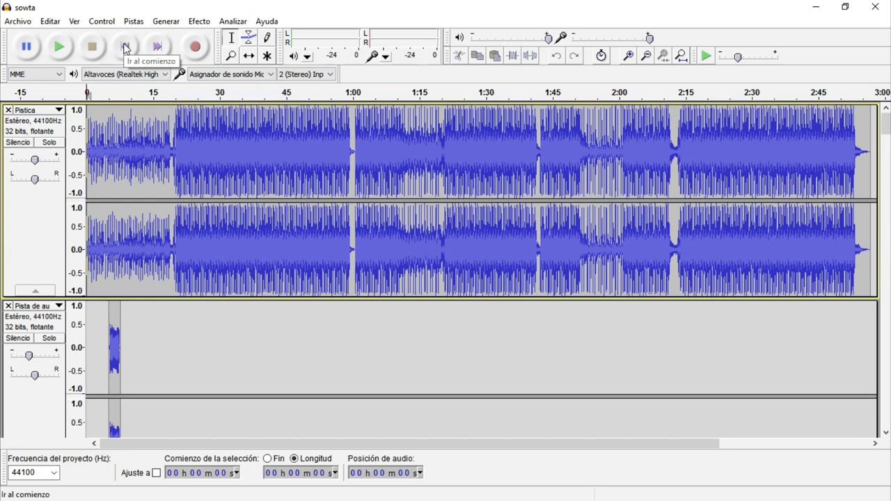
# Play the project from the beginning and return the playhead to the start
pyautogui.scroll(-2, 138, 293)
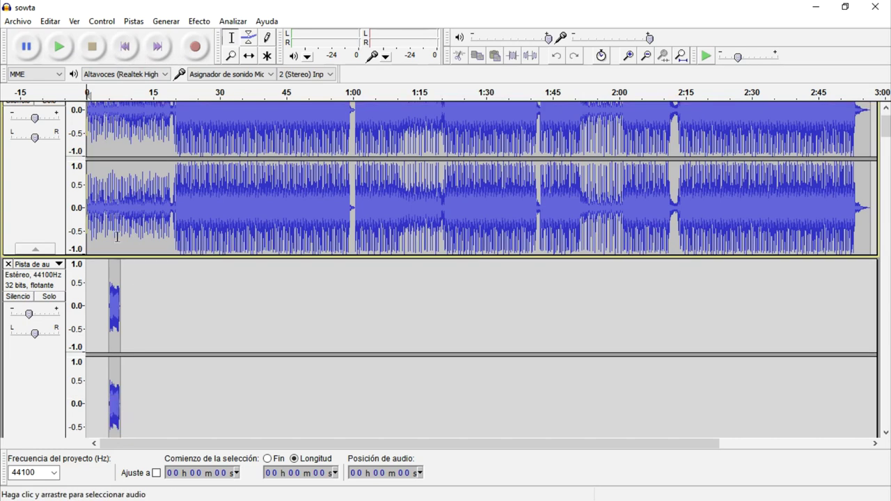
pyautogui.click(128, 55)
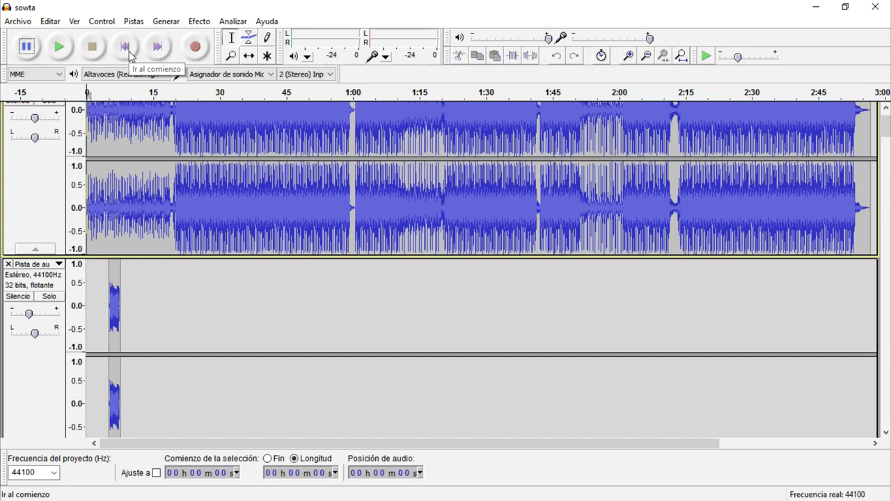
pyautogui.press('space')
pyautogui.click(128, 50)
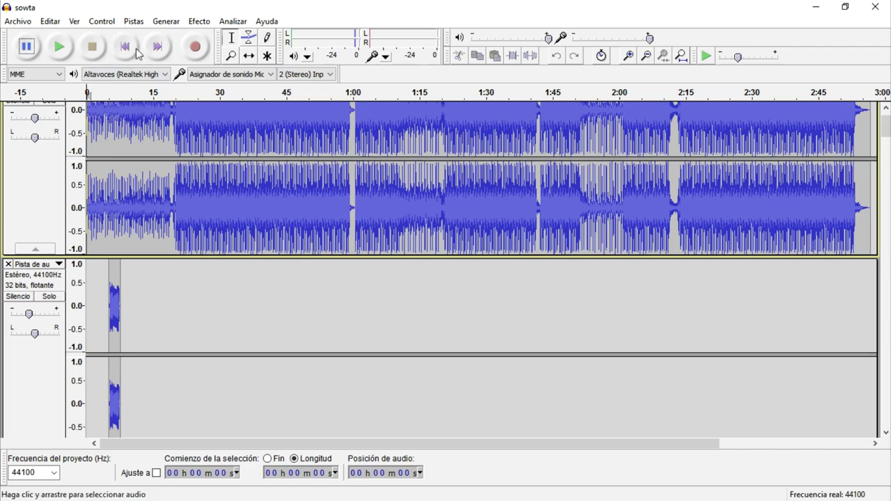
# Place the cursor at about 4 seconds in the track directly below Pistica and play the mix from there
pyautogui.doubleClick(147, 206)
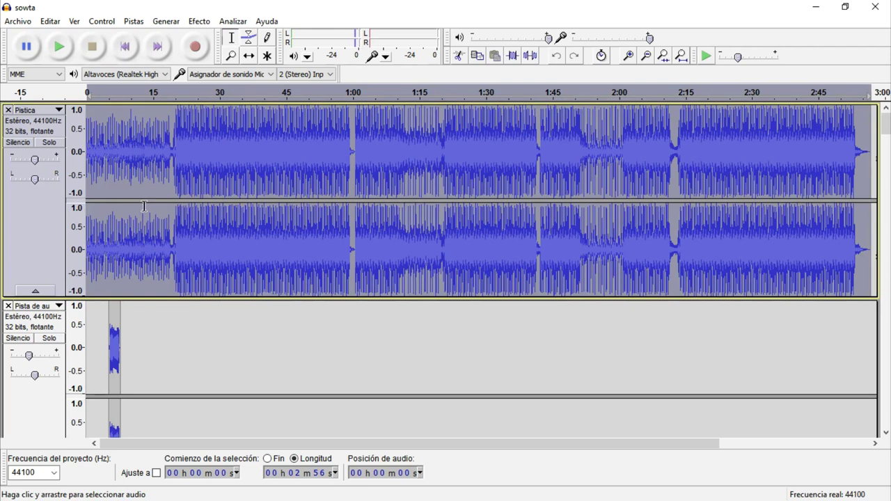
pyautogui.scroll(-3, 165, 220)
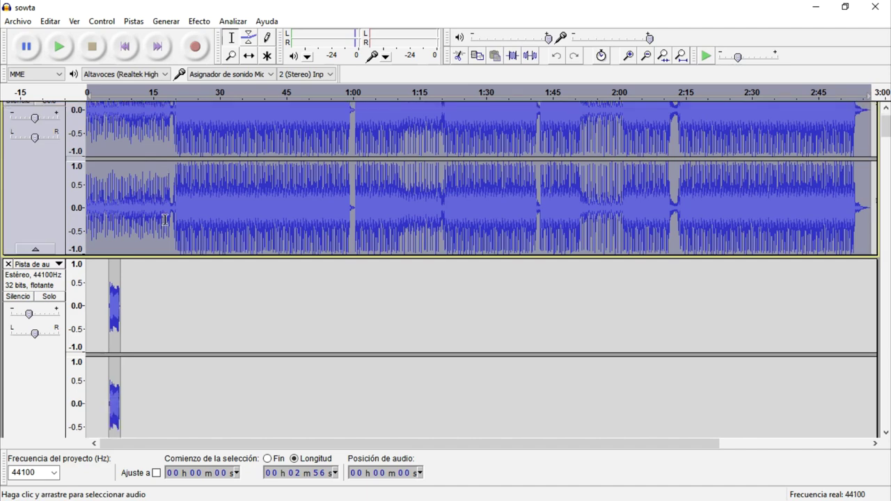
pyautogui.click(100, 233)
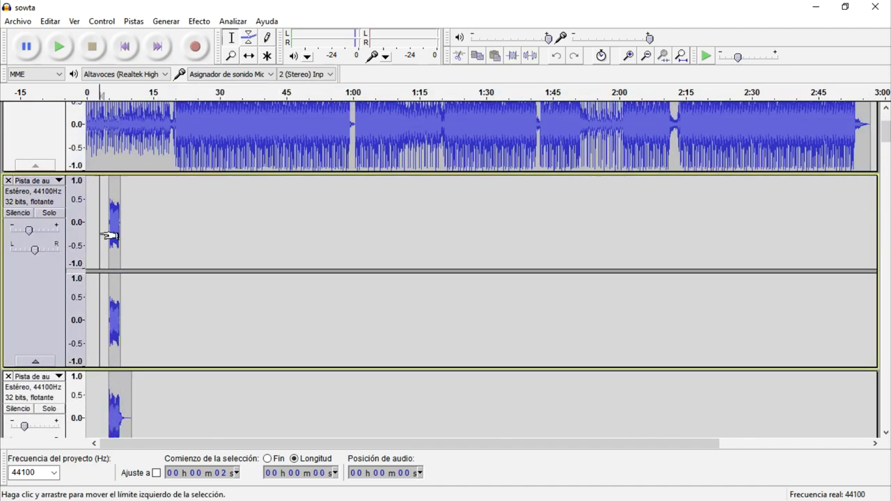
pyautogui.click(108, 238)
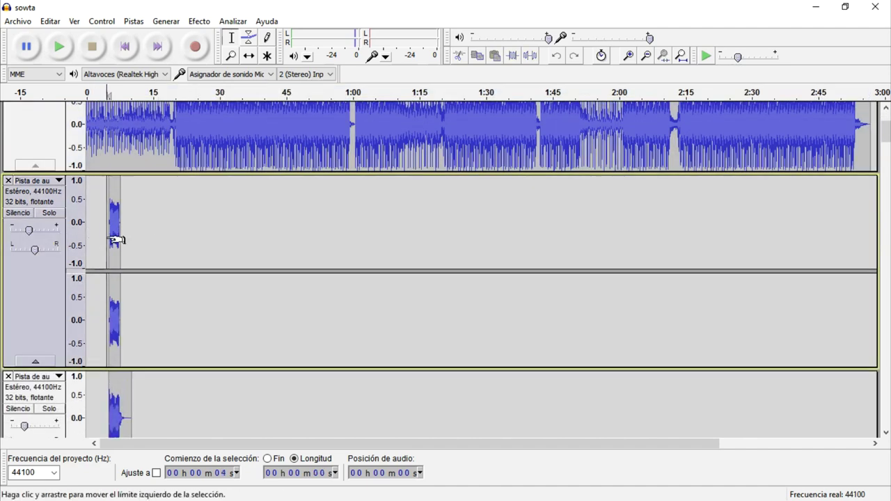
pyautogui.press('space')
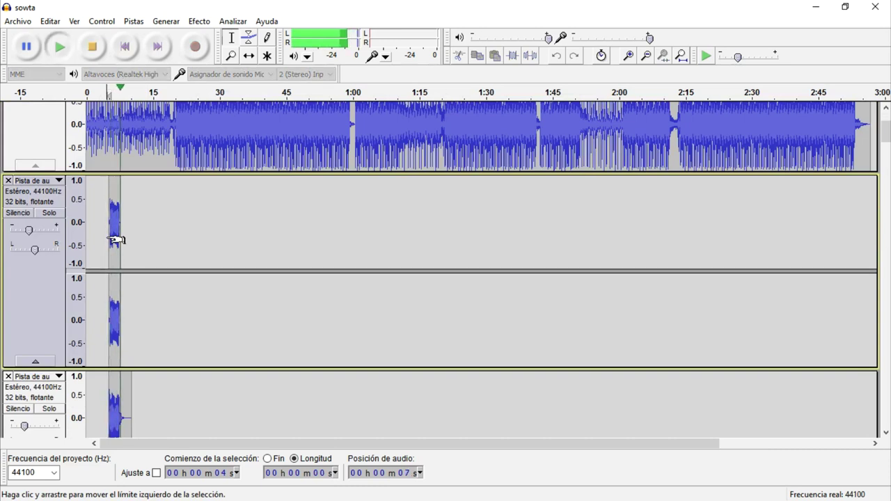
# Check the gain value of the track directly below Pistica and close its dialog without changes
pyautogui.scroll(-3, 115, 239)
pyautogui.scroll(-1, 115, 238)
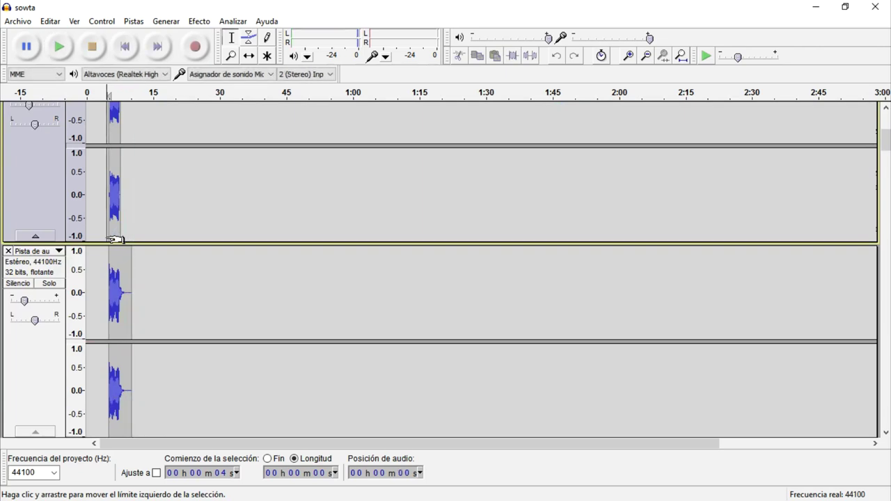
pyautogui.scroll(4, 115, 238)
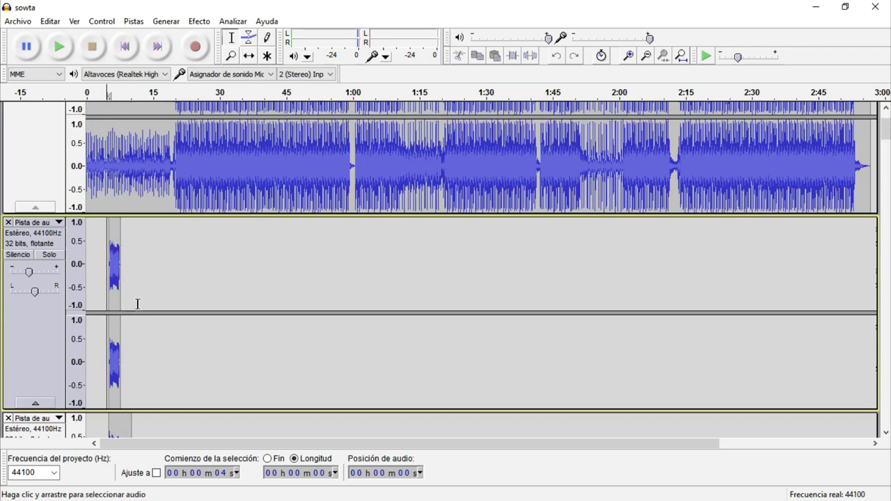
pyautogui.scroll(-1, 137, 303)
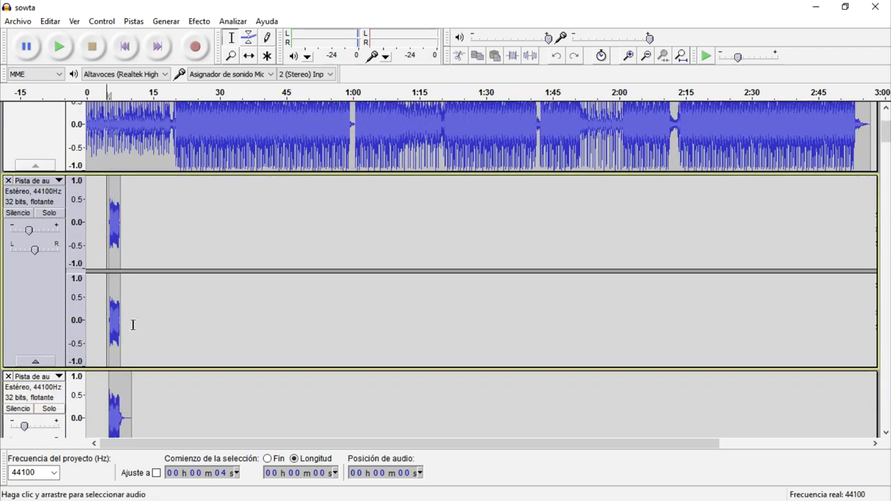
pyautogui.doubleClick(30, 233)
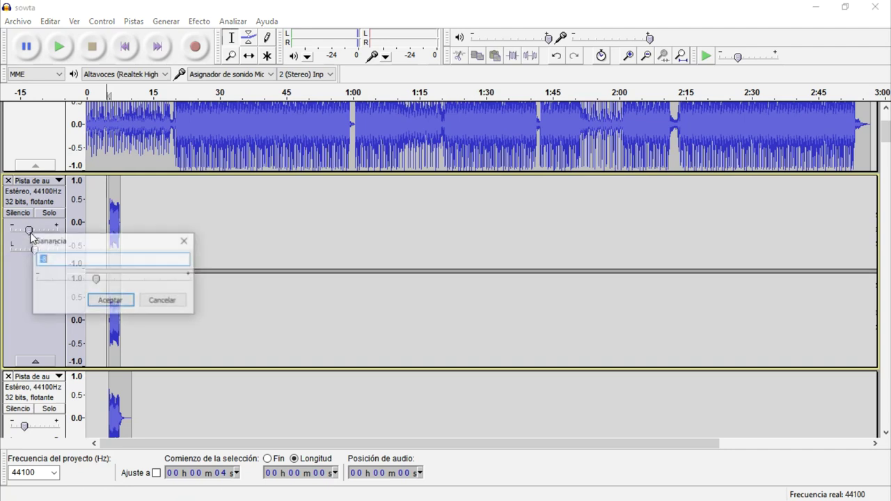
pyautogui.click(186, 240)
# Set the gain of the second track below Pistica to -22 dB
pyautogui.scroll(-3, 137, 339)
pyautogui.doubleClick(26, 305)
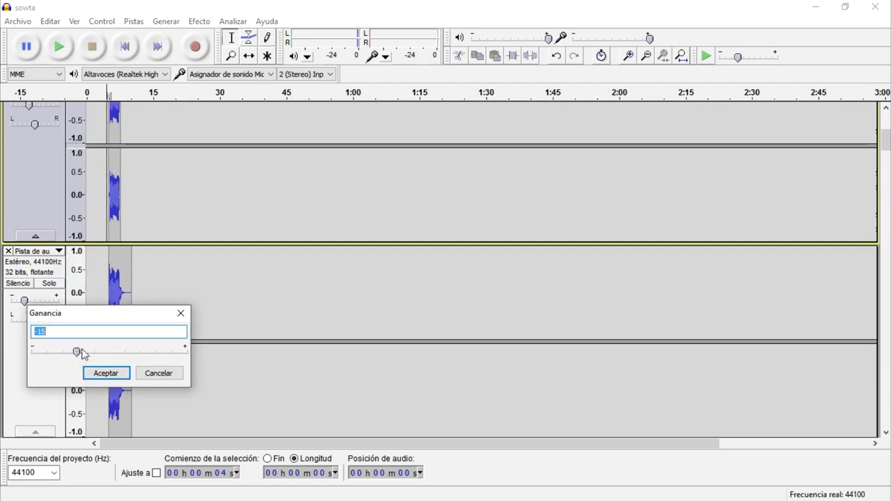
pyautogui.write('-22')
pyautogui.press('Return')
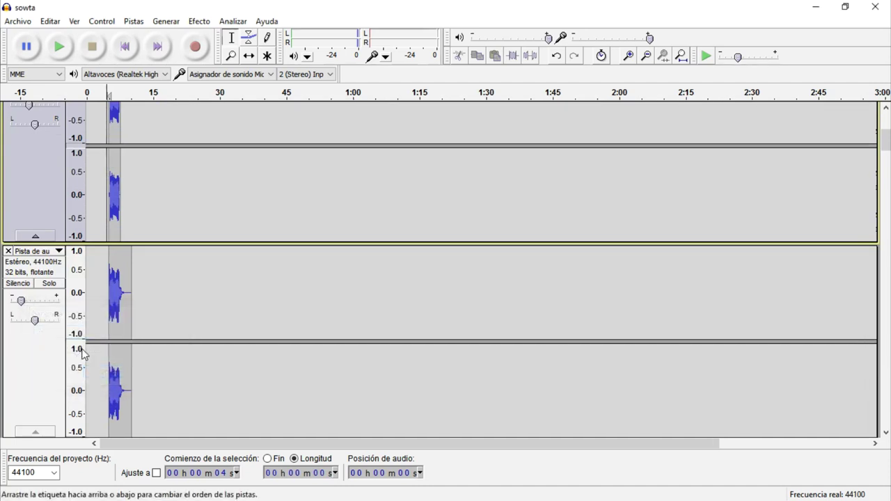
# Play the mix from about 3 seconds to hear the second track below Pistica at its new gain
pyautogui.scroll(-2, 83, 353)
pyautogui.click(101, 291)
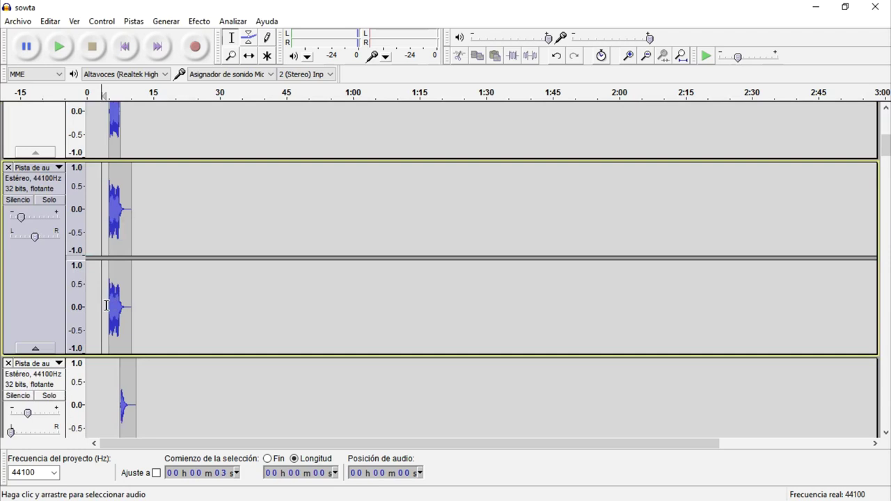
pyautogui.press('space')
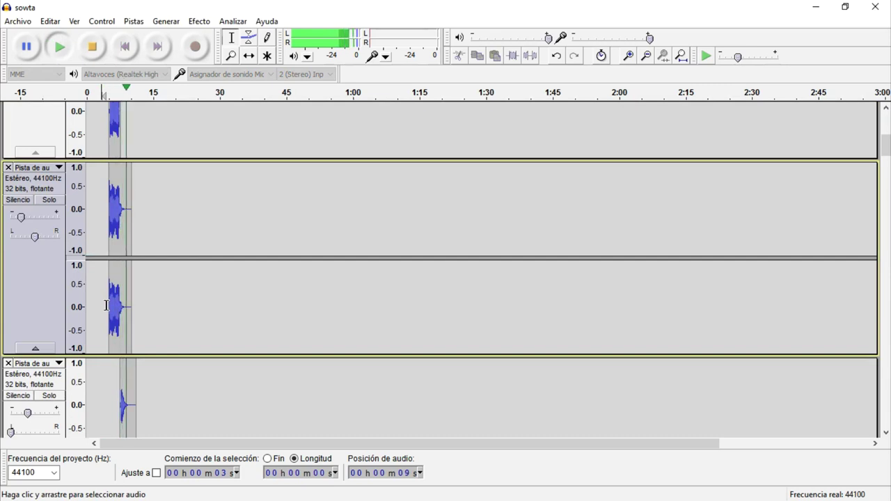
# Examine the left and right panning of the tracks with short clips starting at about 7 to 9 seconds
pyautogui.scroll(-1, 106, 305)
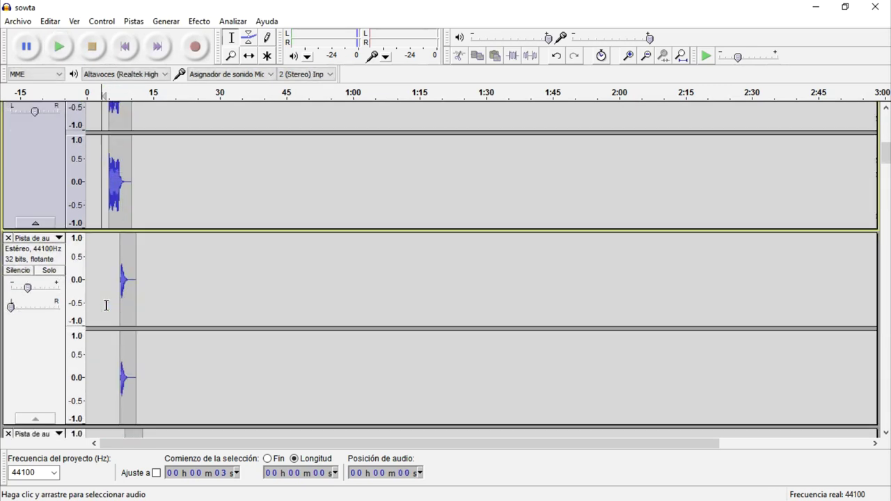
pyautogui.click(120, 293)
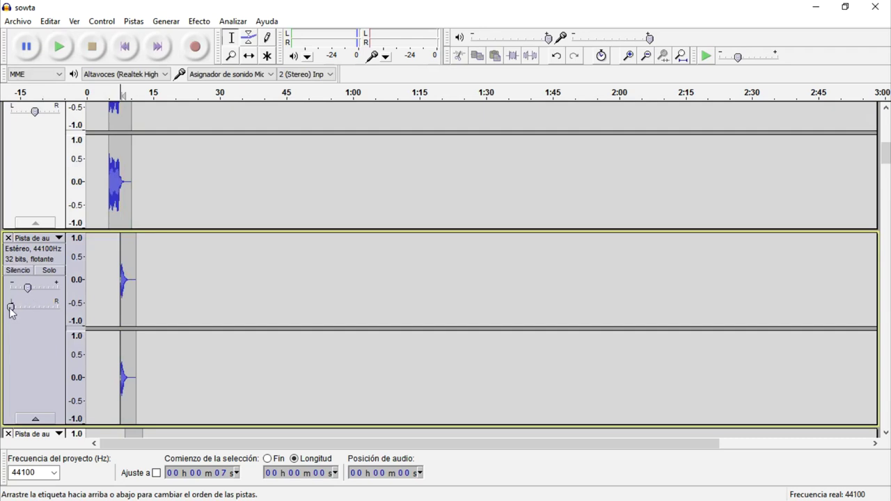
pyautogui.scroll(-2, 10, 311)
pyautogui.scroll(-3, 93, 333)
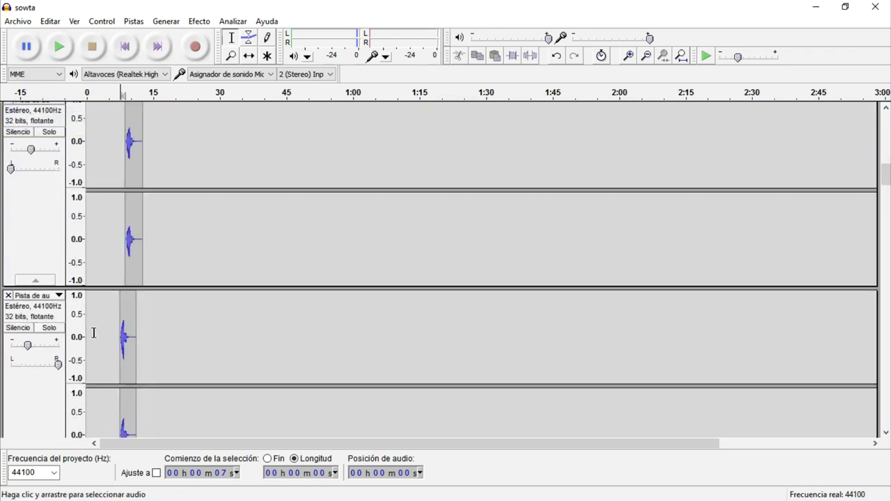
pyautogui.scroll(-2, 120, 230)
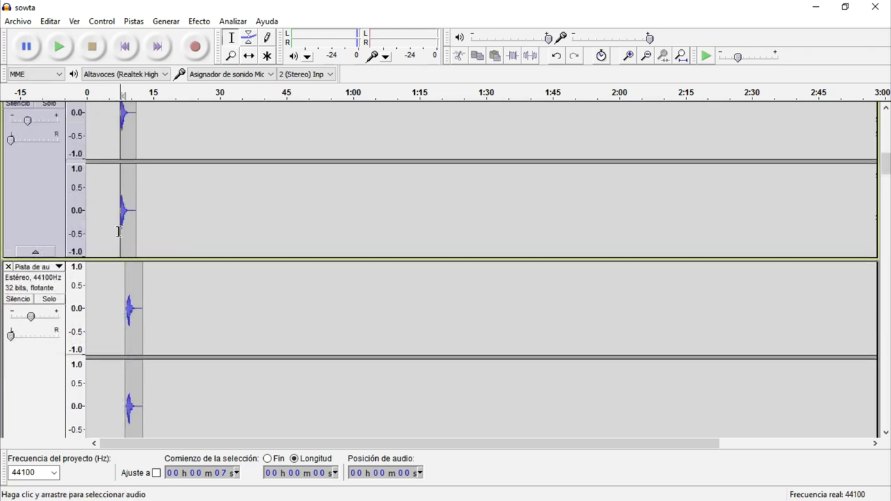
pyautogui.scroll(-1, 129, 235)
# Collapse the Pistica track and the two unpanned tracks directly below it
pyautogui.scroll(1, 26, 281)
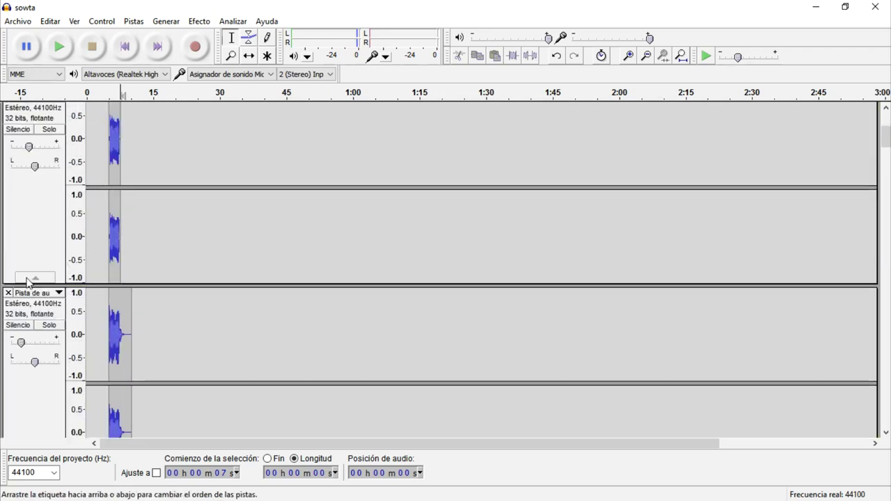
pyautogui.scroll(4, 56, 261)
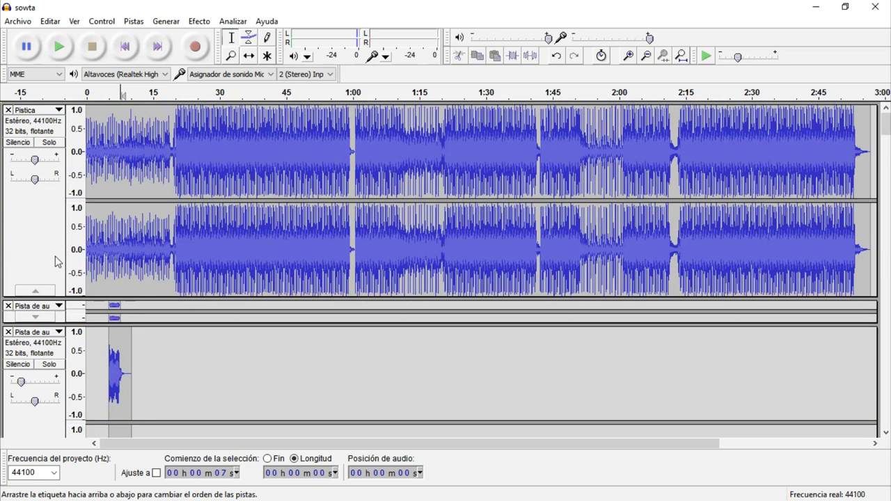
pyautogui.scroll(-1, 107, 361)
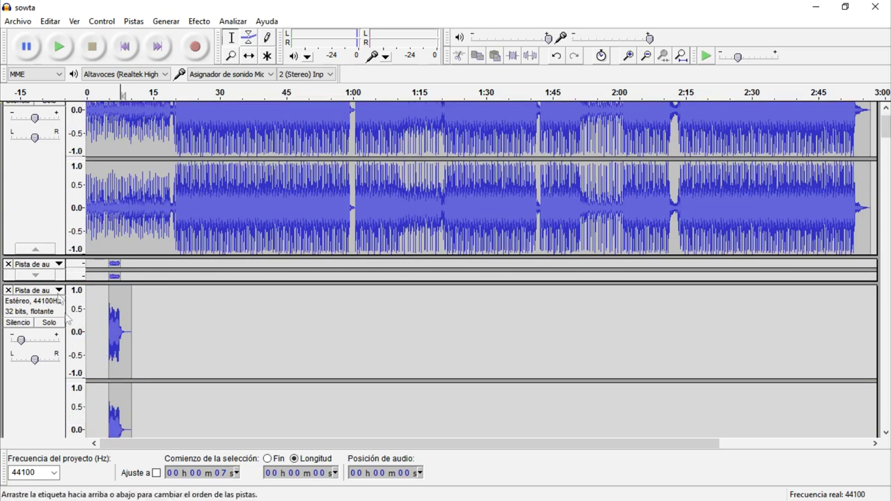
pyautogui.click(44, 250)
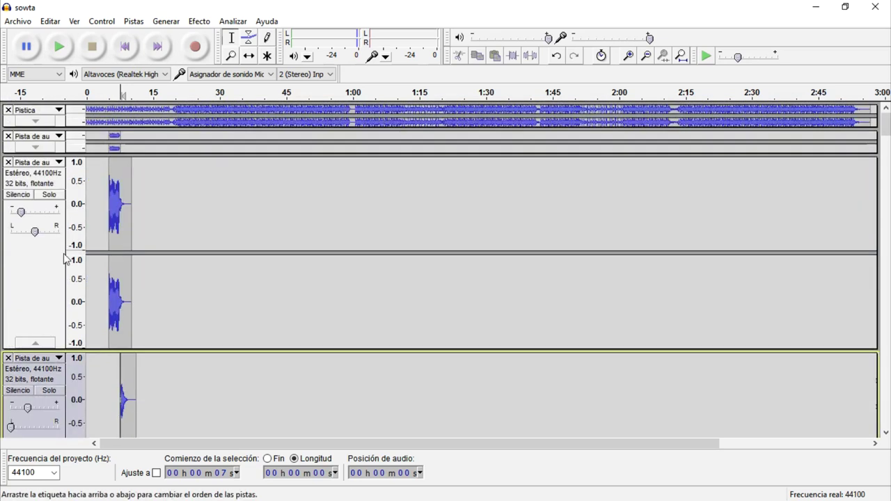
pyautogui.click(37, 342)
pyautogui.click(35, 342)
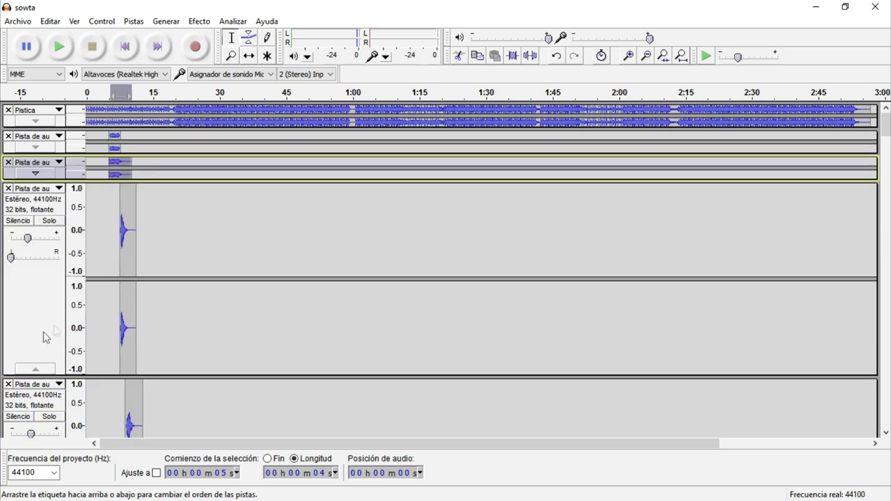
# Collapse the four panned tracks that hold the short clips near the start
pyautogui.click(126, 226)
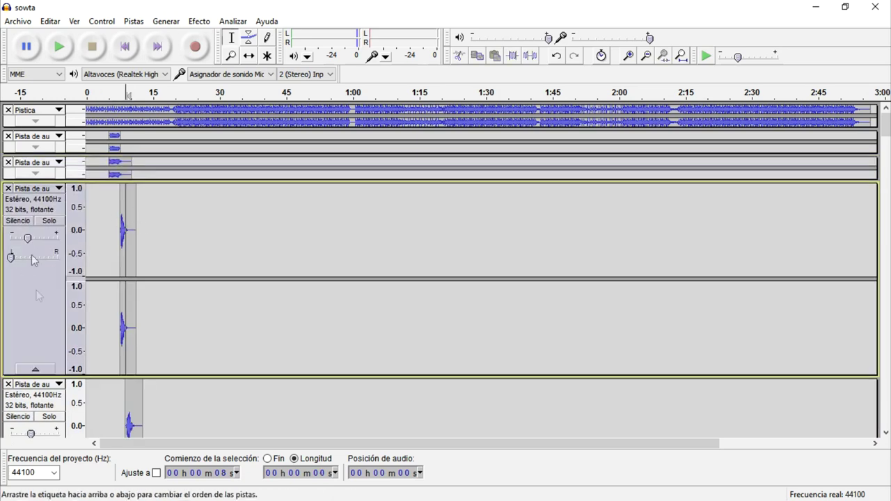
pyautogui.click(35, 369)
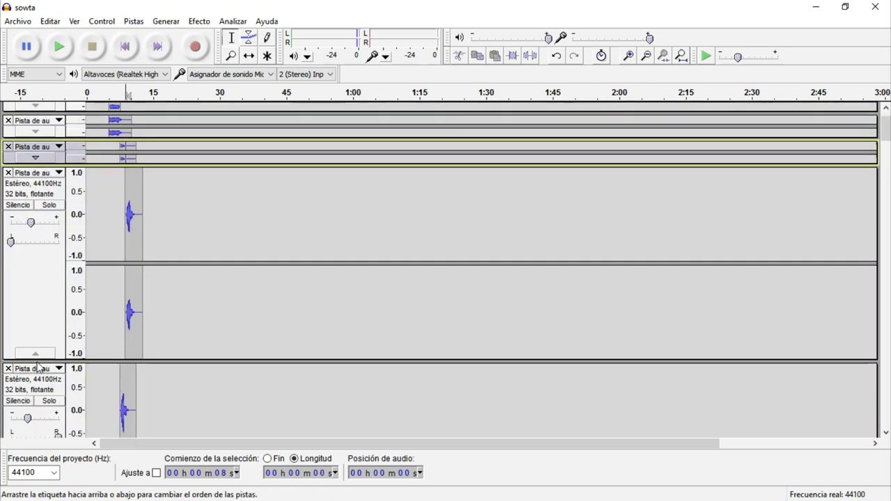
pyautogui.click(43, 356)
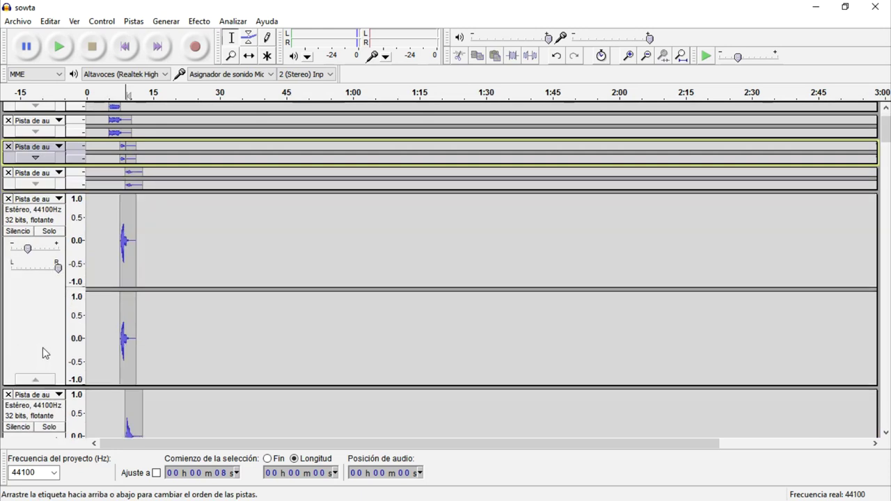
pyautogui.click(38, 377)
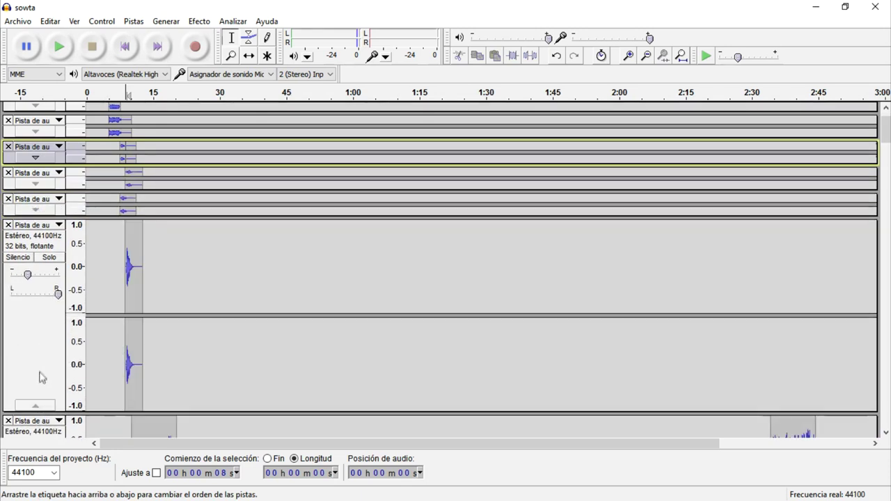
pyautogui.click(33, 408)
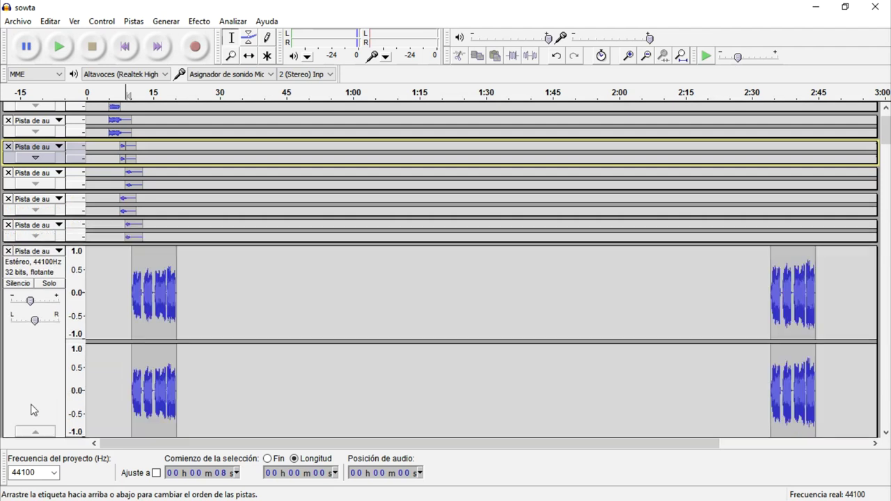
# Play the mix briefly from about 10 seconds, where the first expanded track's clip starts
pyautogui.click(132, 300)
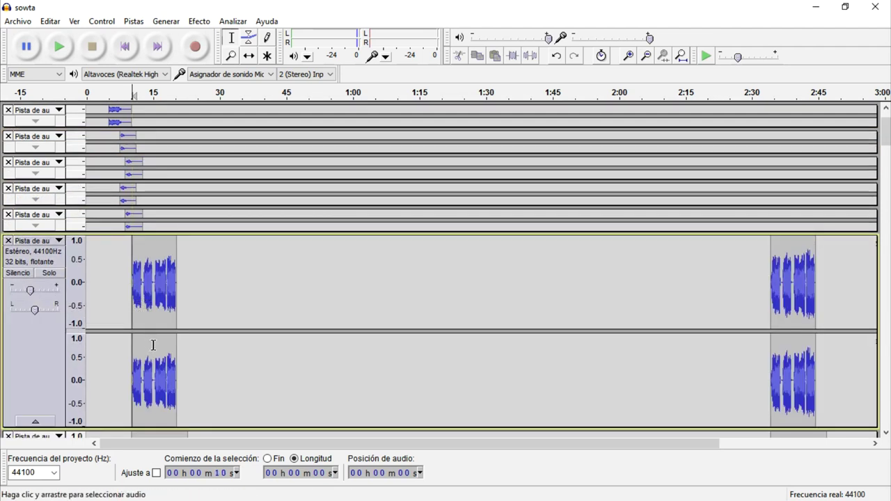
pyautogui.press('space')
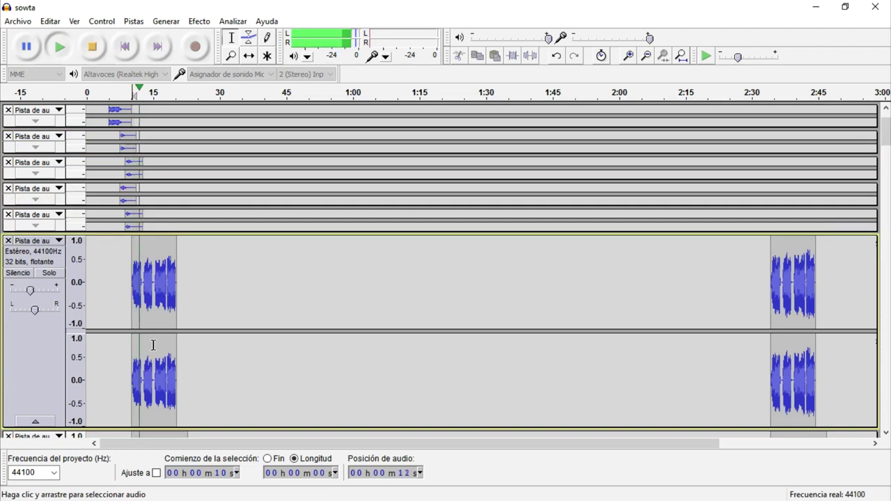
pyautogui.press('space')
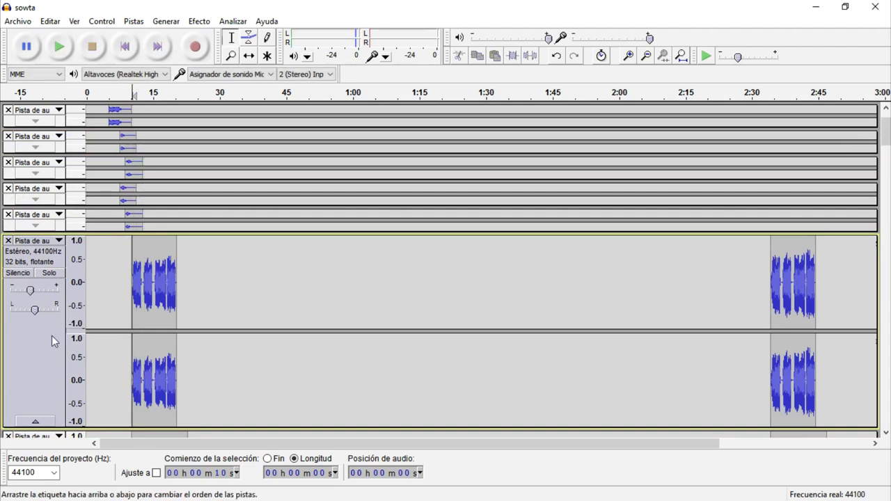
# Check the gain values of the two tracks whose clips start at about 10 seconds and 2:34
pyautogui.scroll(-2, 52, 335)
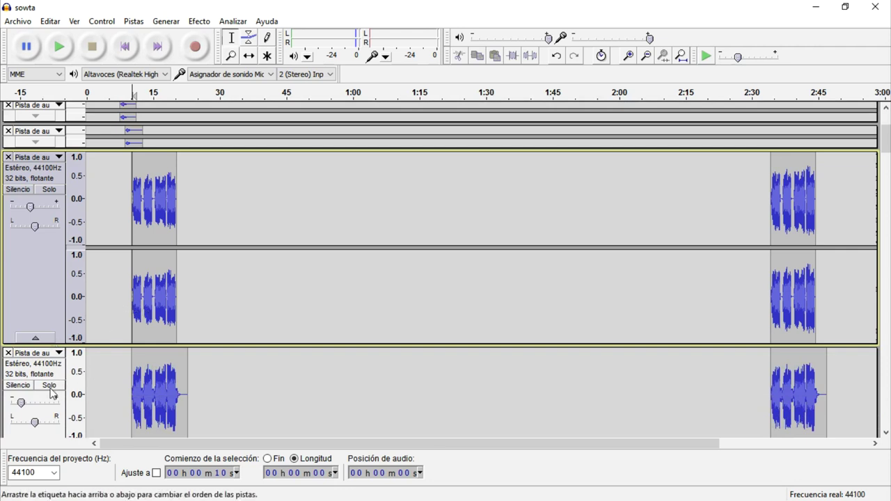
pyautogui.doubleClick(21, 404)
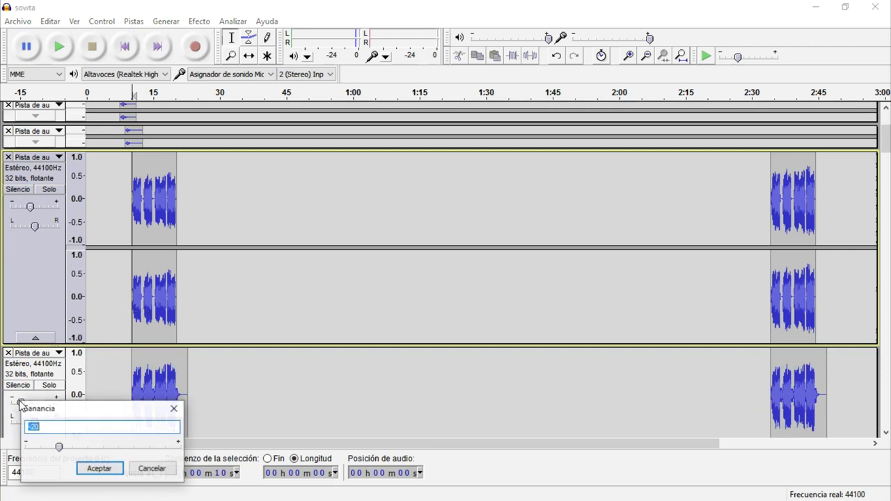
pyautogui.click(172, 407)
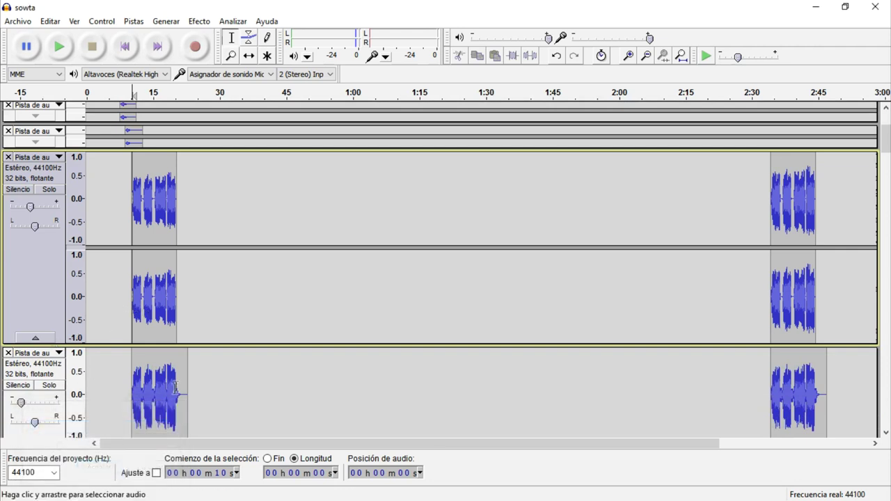
pyautogui.doubleClick(30, 209)
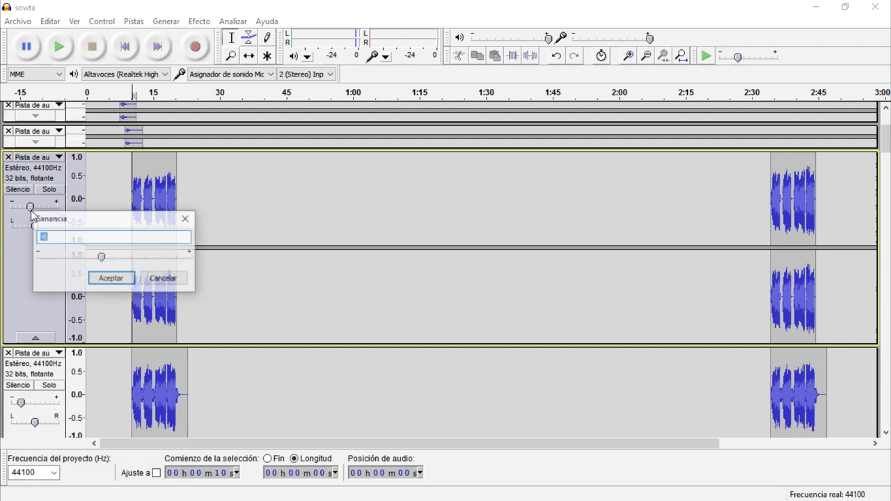
pyautogui.click(184, 221)
# Select the clip at about 10 seconds in the upper of these two tracks and check its Amplify values without applying them
pyautogui.doubleClick(150, 200)
pyautogui.click(793, 198)
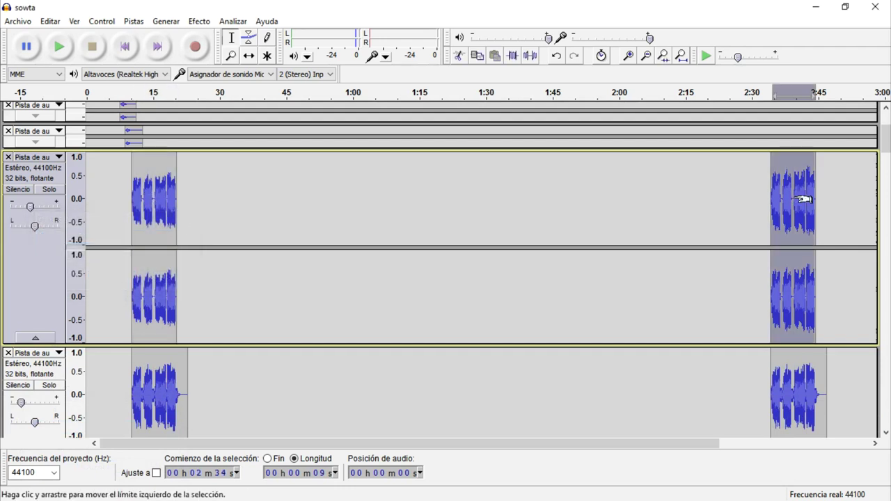
pyautogui.doubleClick(793, 198)
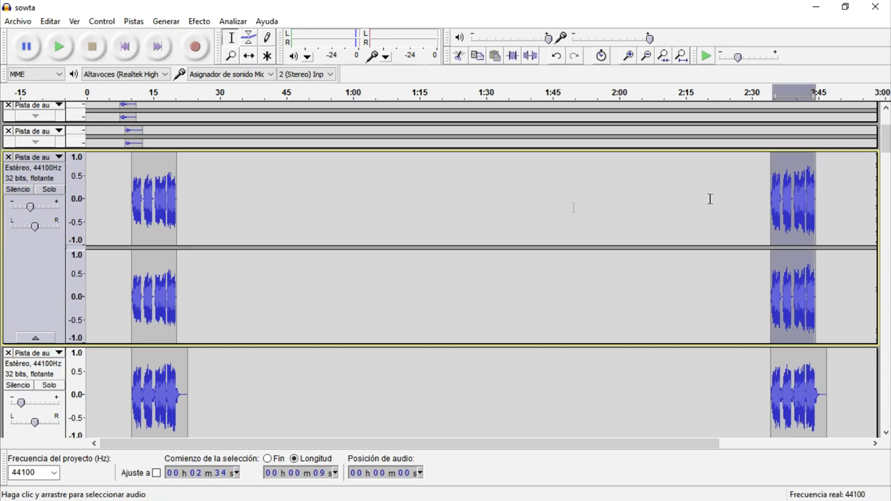
pyautogui.doubleClick(150, 212)
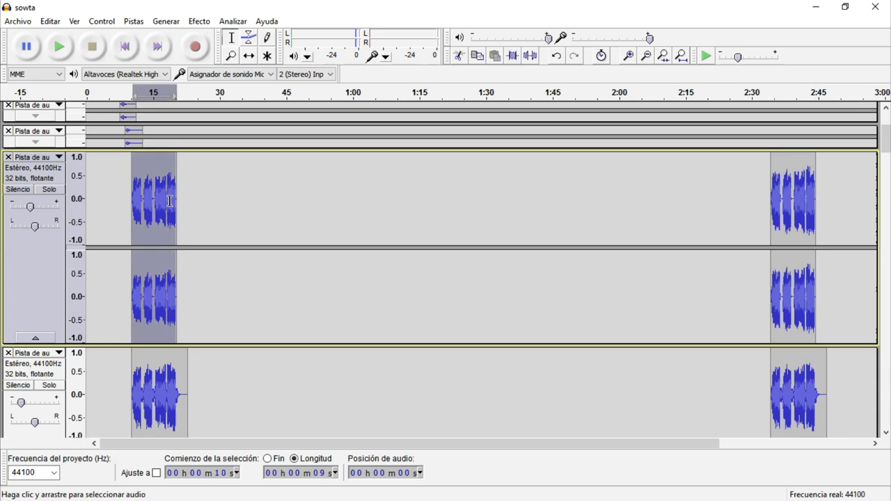
pyautogui.click(199, 20)
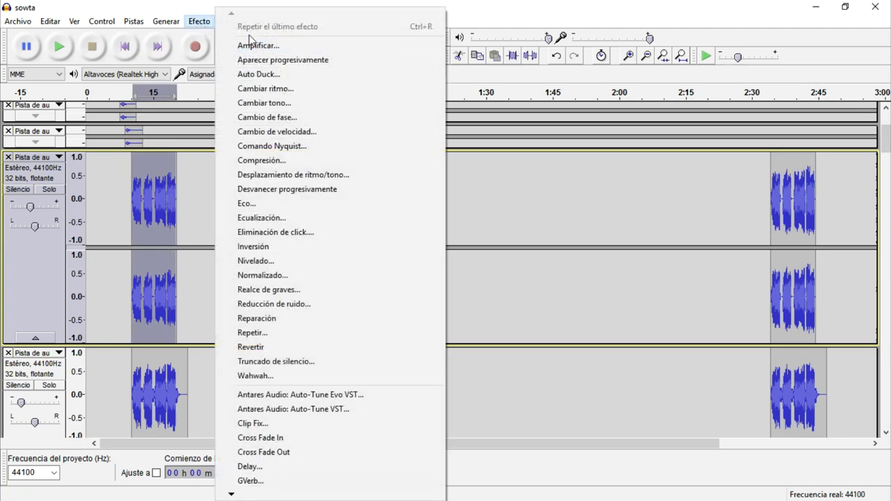
pyautogui.click(257, 45)
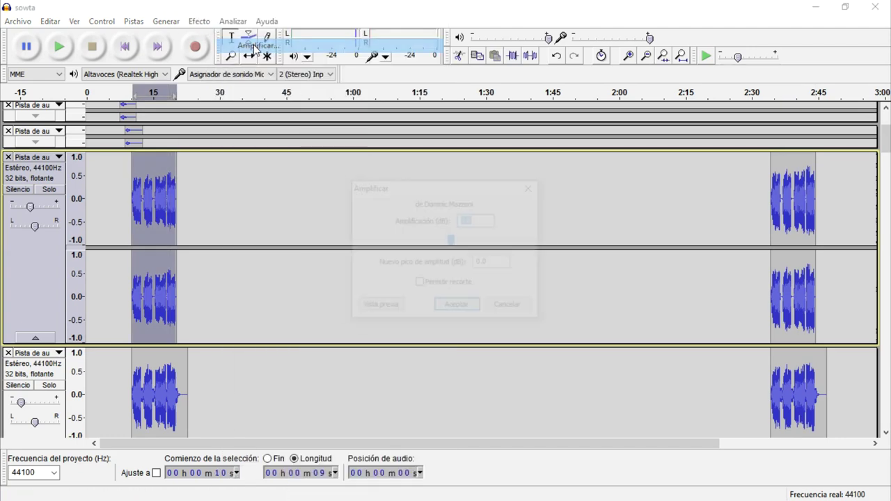
pyautogui.click(532, 187)
# Select the same track's second clip at about 2:34 and check its Amplify values without applying them
pyautogui.doubleClick(797, 223)
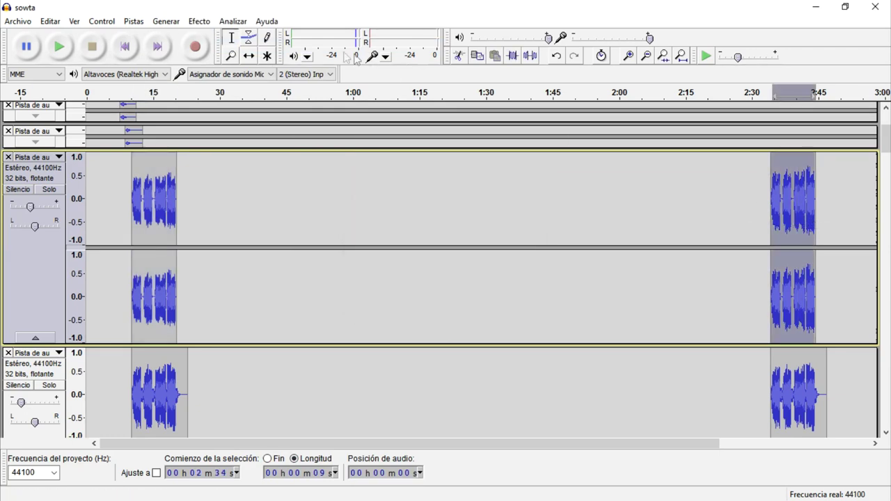
pyautogui.click(199, 21)
pyautogui.click(258, 44)
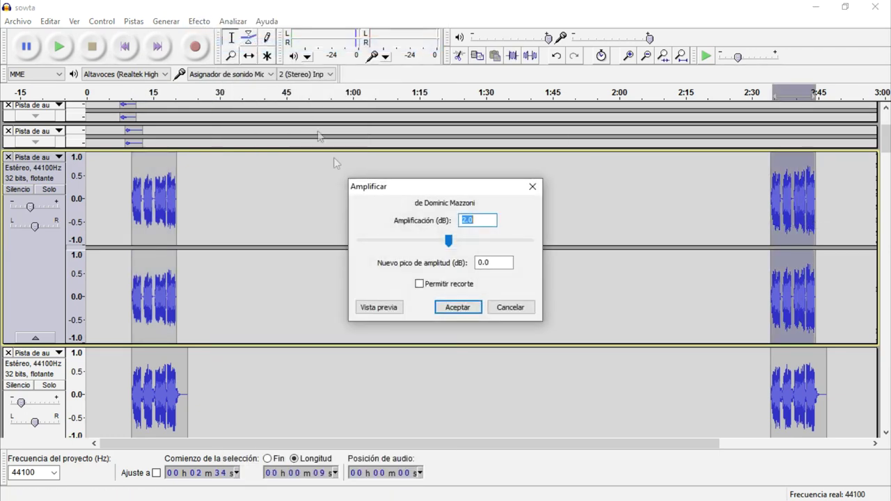
pyautogui.click(532, 187)
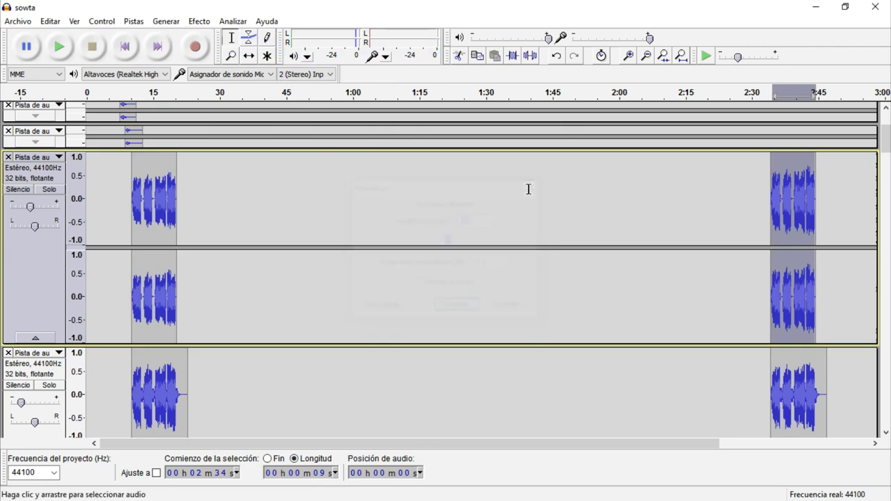
# Expand the Pistica track and compare its waveform at about 10 seconds and 2:34 with the two clips on the track below
pyautogui.doubleClick(156, 286)
pyautogui.scroll(4, 156, 286)
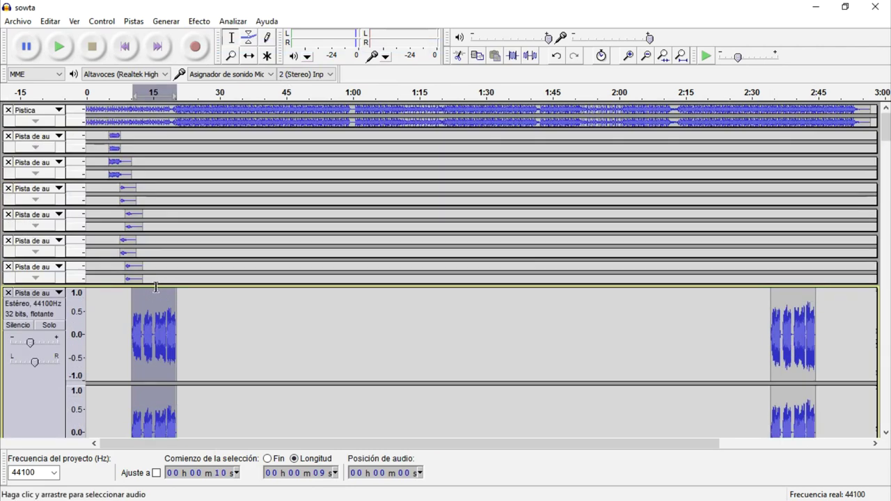
pyautogui.click(35, 121)
pyautogui.scroll(-5, 160, 140)
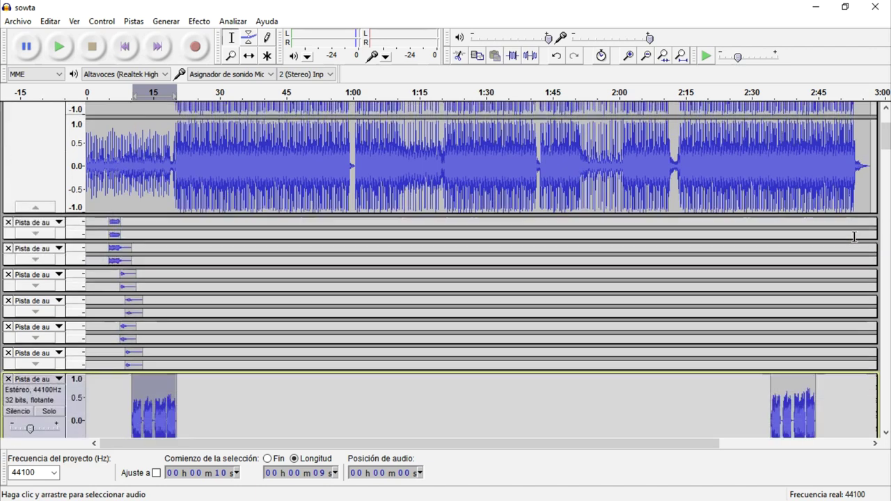
pyautogui.doubleClick(794, 334)
pyautogui.scroll(5, 796, 155)
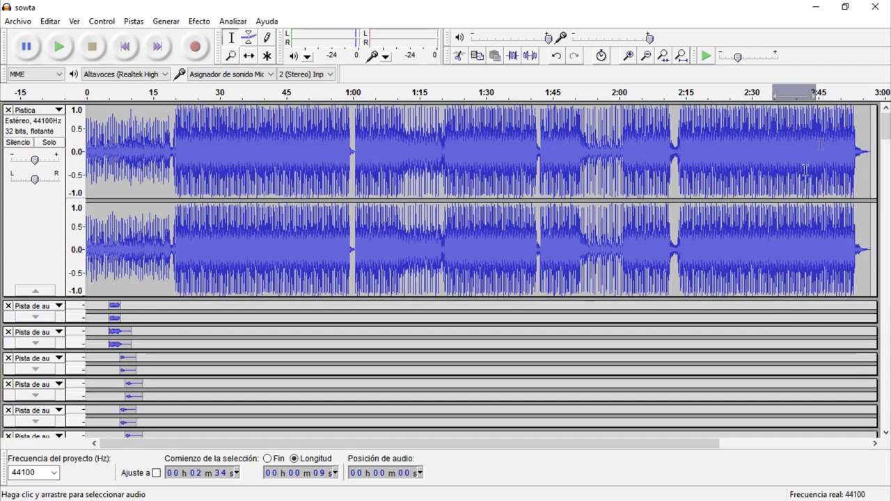
pyautogui.scroll(-5, 768, 246)
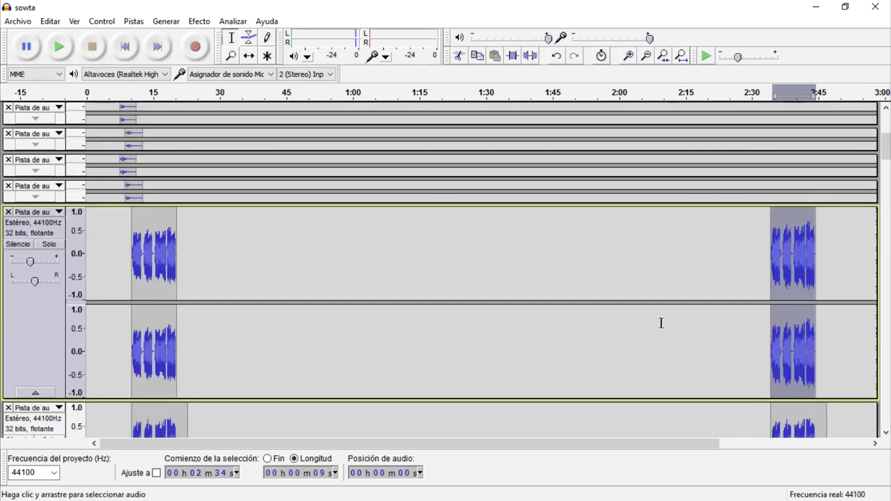
pyautogui.scroll(5, 696, 298)
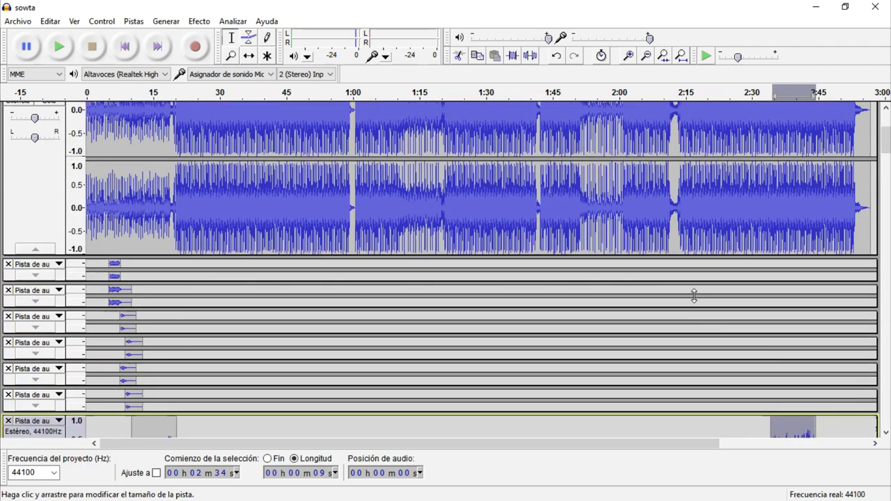
pyautogui.scroll(-8, 694, 296)
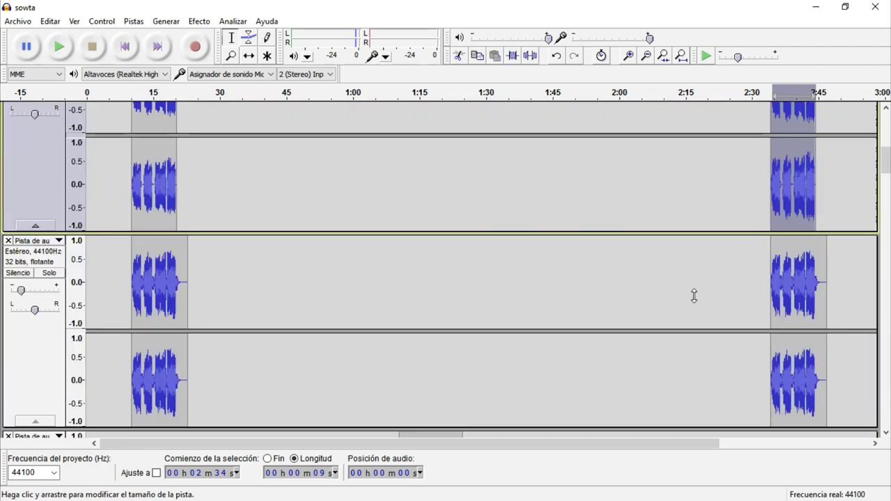
# Collapse the upper track with clips at 10 seconds and 2:34, and check the gain of the track directly below it
pyautogui.click(32, 227)
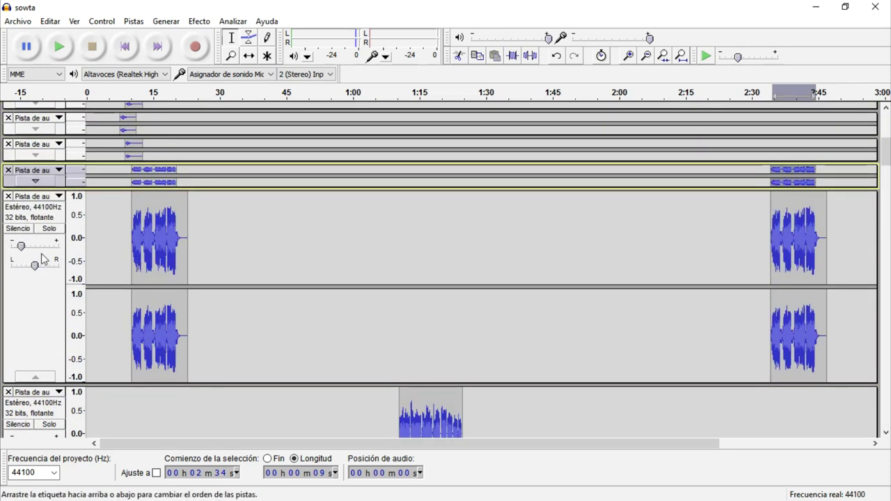
pyautogui.doubleClick(21, 246)
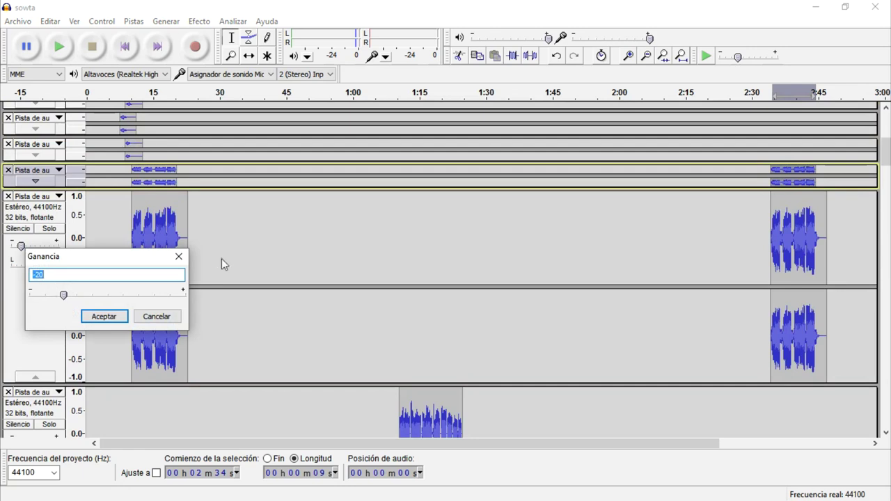
pyautogui.click(179, 257)
# Select the first clip of the lower track, at about 10 seconds, and view its Amplify values without applying them
pyautogui.doubleClick(178, 254)
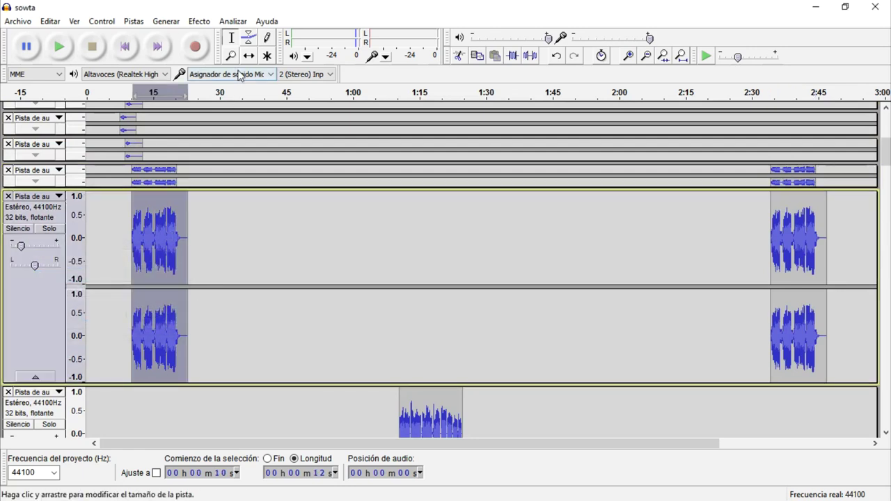
pyautogui.click(200, 21)
pyautogui.click(254, 45)
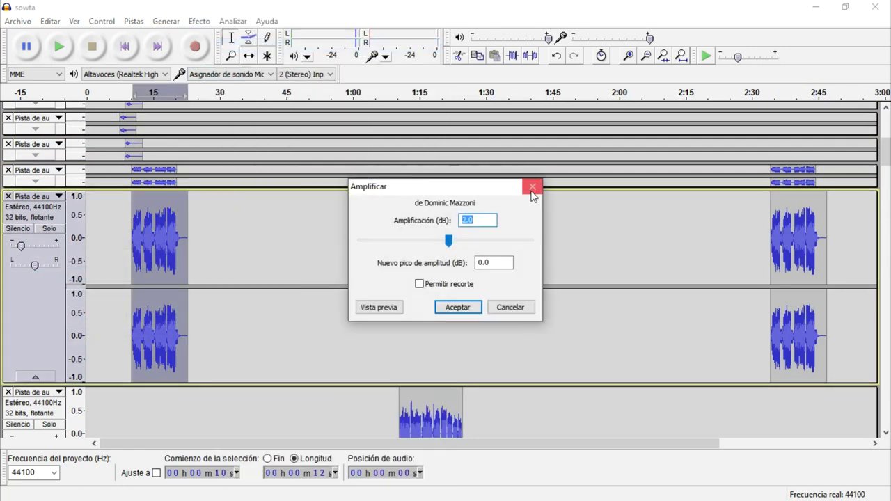
pyautogui.click(531, 189)
# Select the lower track's second clip, at about 2:34, and view its Amplify values without applying them
pyautogui.doubleClick(798, 237)
pyautogui.click(199, 21)
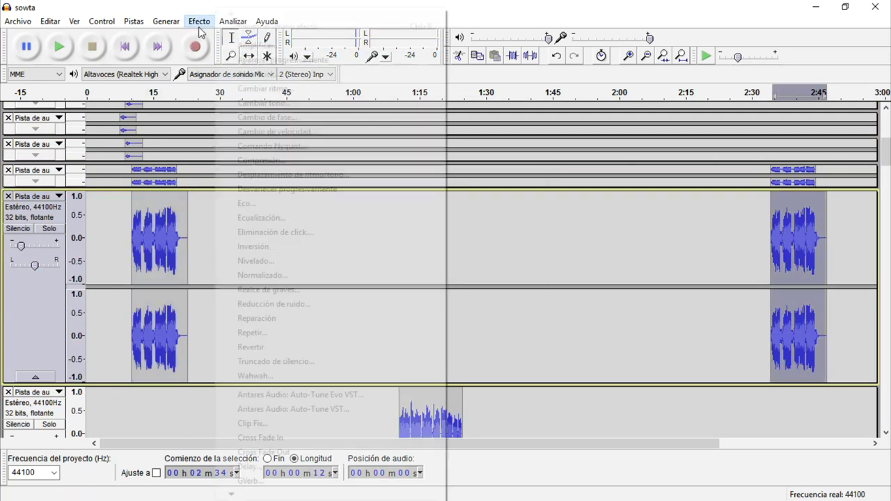
pyautogui.click(256, 45)
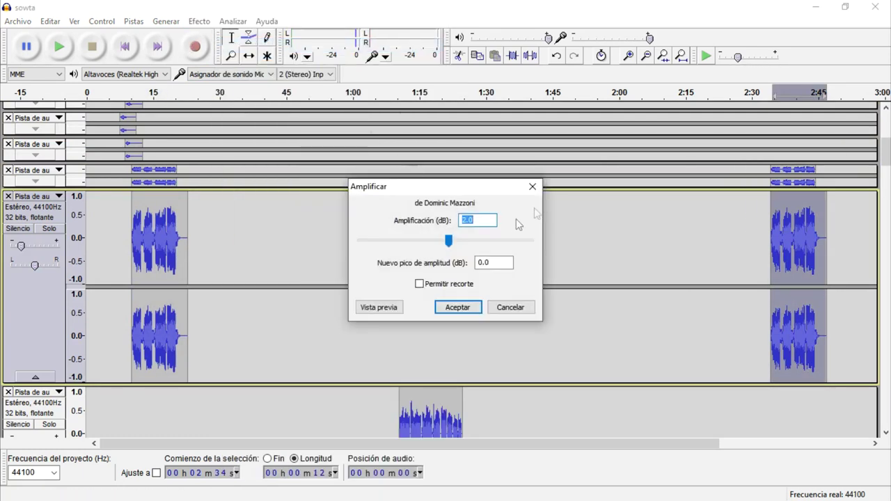
pyautogui.click(534, 191)
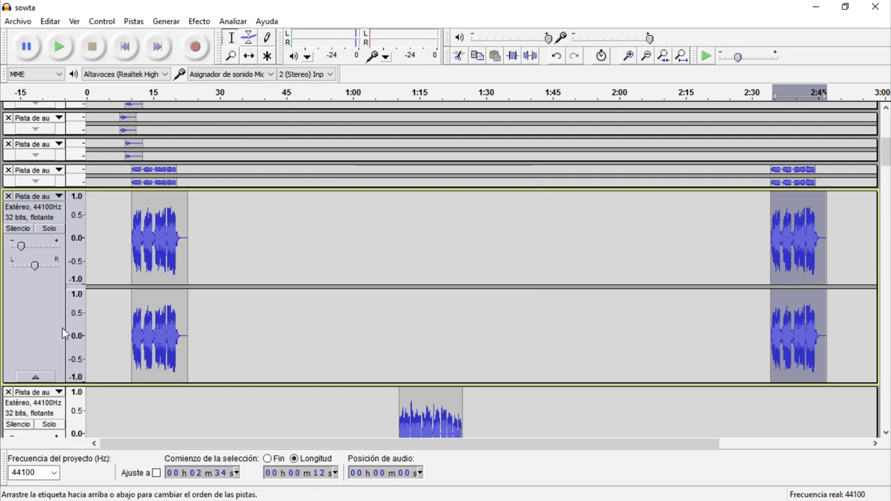
# Collapse this lower track and play the mix briefly from about 1:10, where the next track's clip starts
pyautogui.click(36, 377)
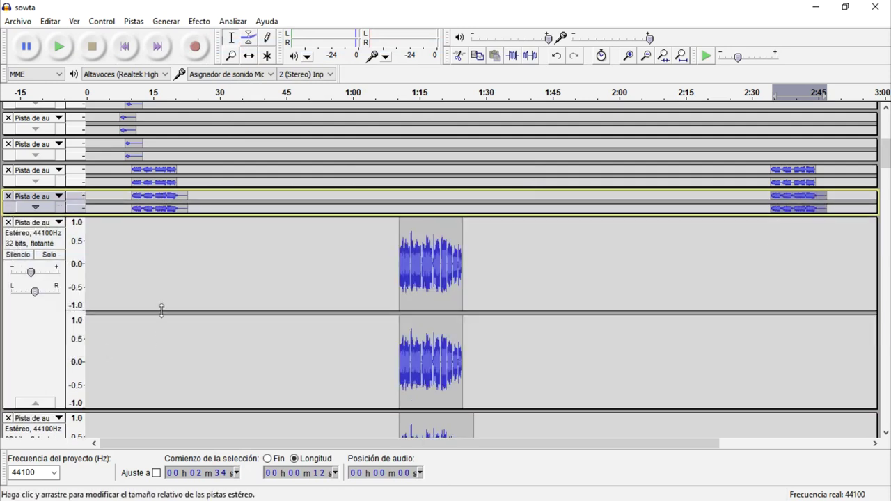
pyautogui.click(401, 280)
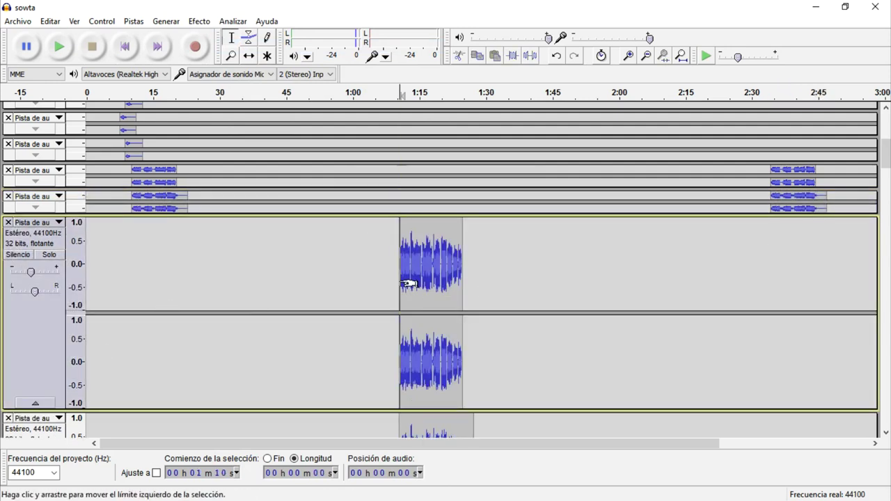
pyautogui.scroll(-1, 408, 284)
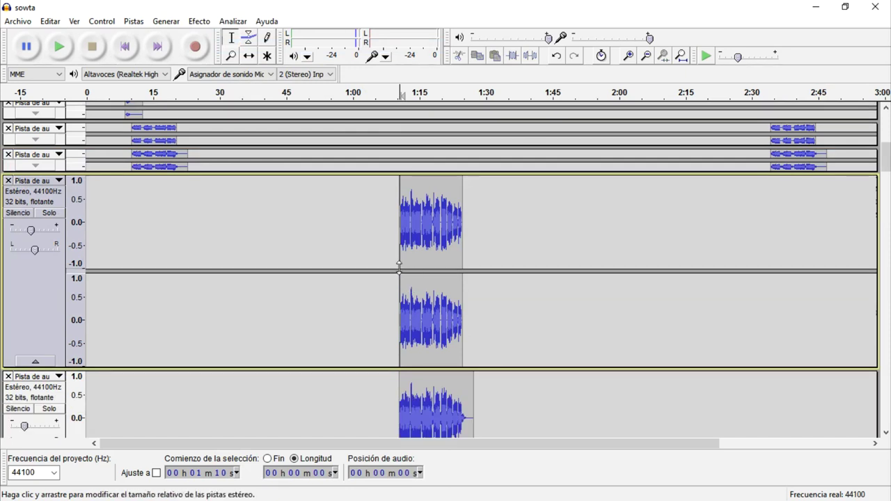
pyautogui.press('space')
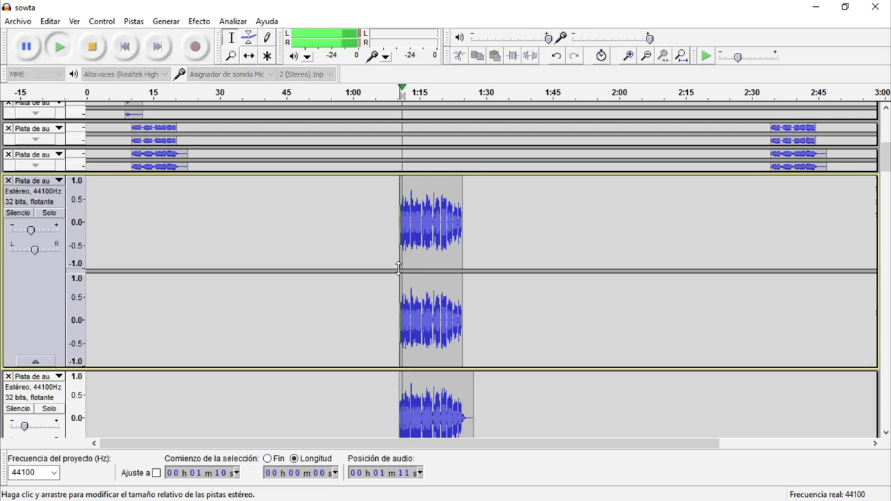
pyautogui.press('space')
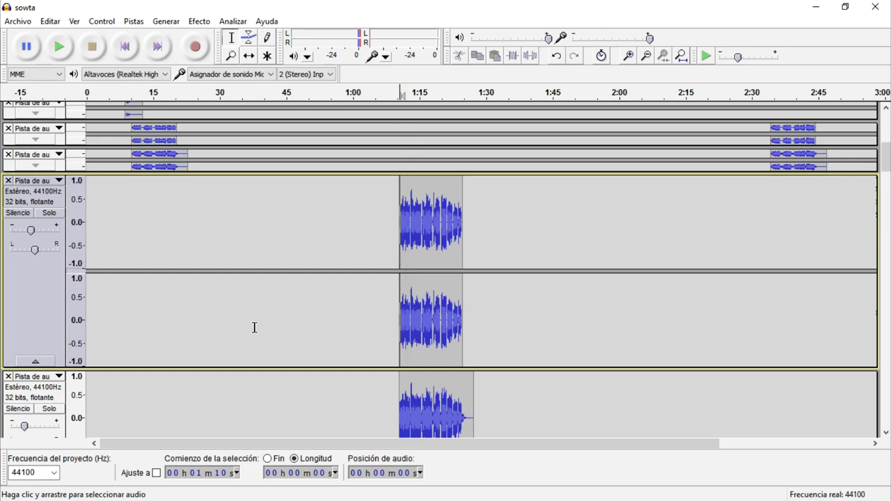
# Set the gain of the upper track with the clip at about 1:10 to -6 dB
pyautogui.scroll(-2, 205, 298)
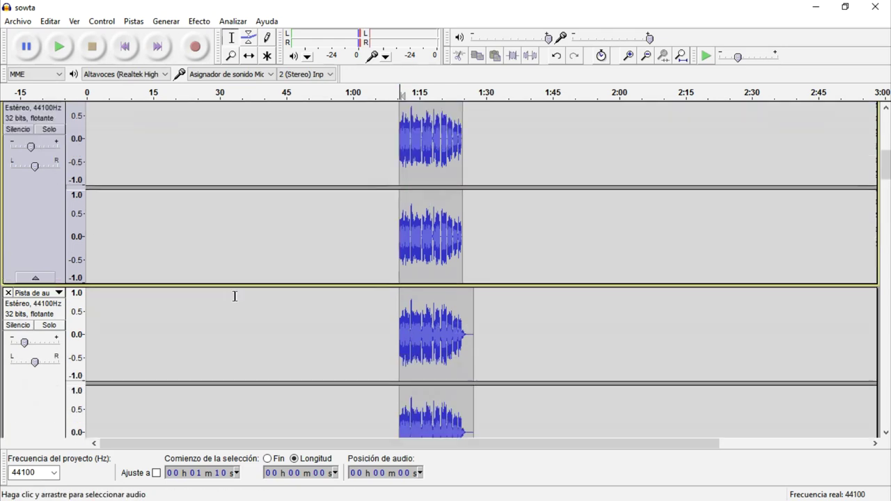
pyautogui.scroll(2, 235, 296)
pyautogui.doubleClick(31, 189)
pyautogui.write('-6')
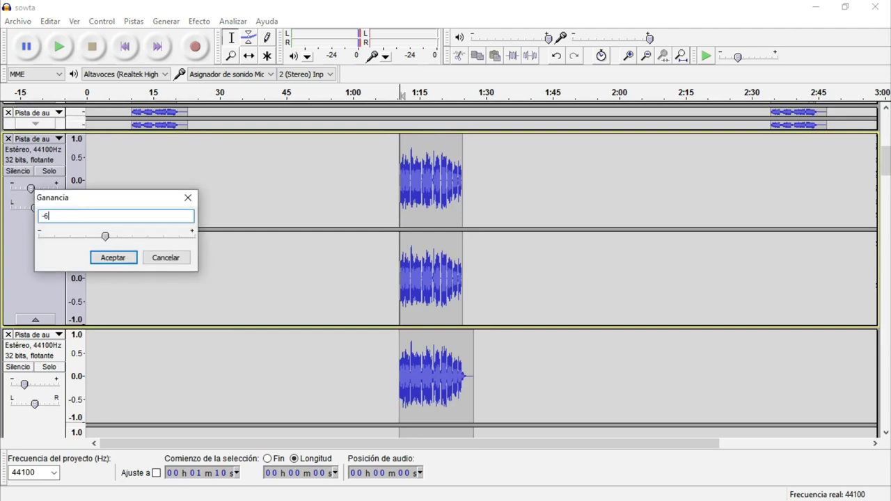
pyautogui.press('Return')
# Lower the gain slightly on the track directly below, whose clip also starts at about 1:10
pyautogui.scroll(-1, 33, 189)
pyautogui.doubleClick(24, 343)
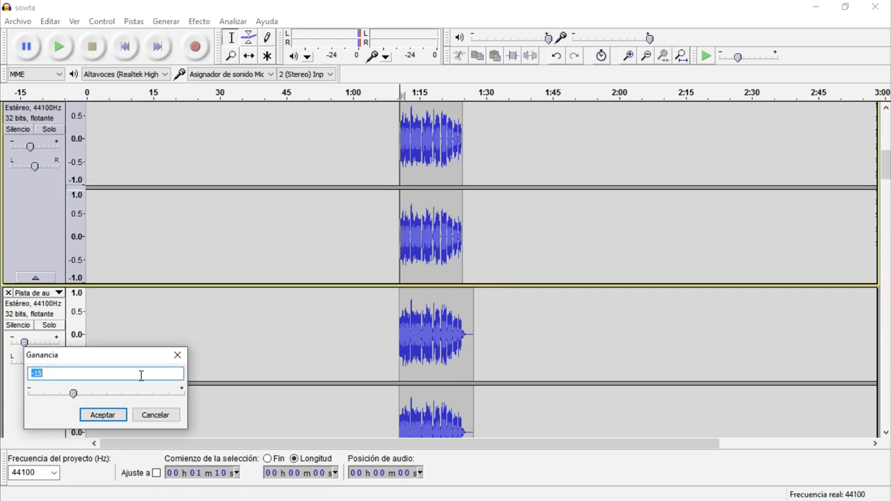
pyautogui.press('Return')
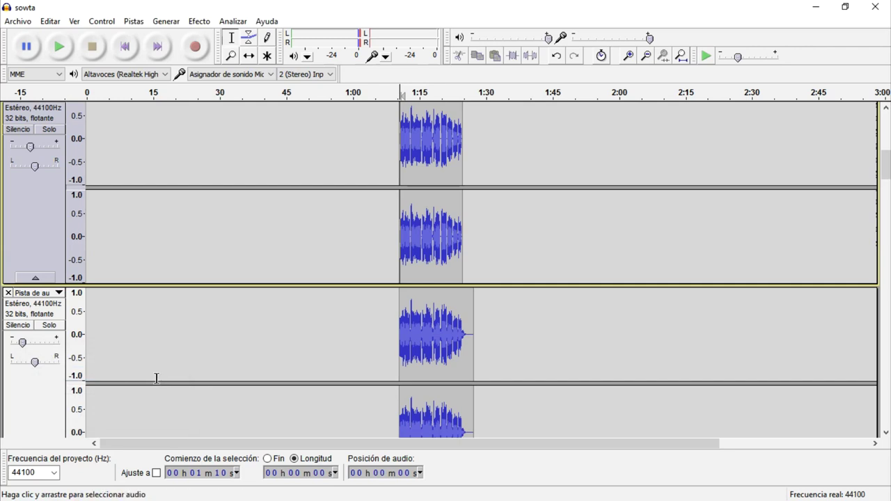
pyautogui.scroll(1, 154, 375)
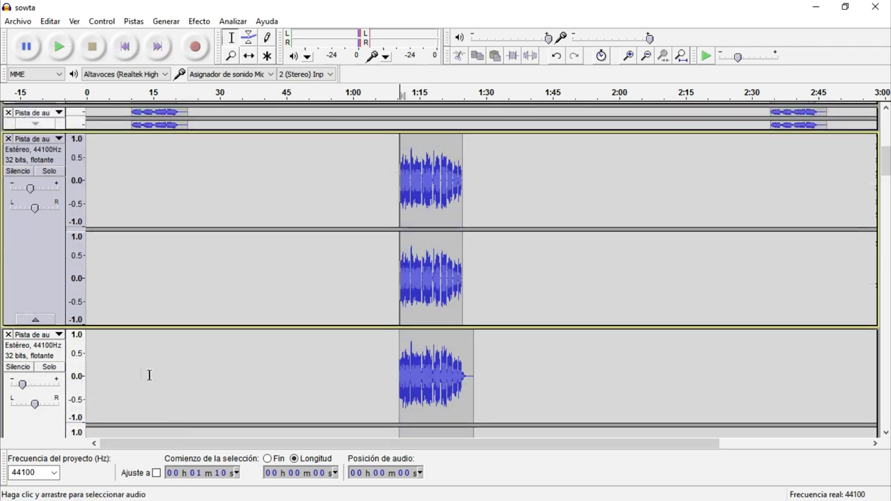
# Collapse the two tracks whose clips start at about 1:10
pyautogui.click(35, 321)
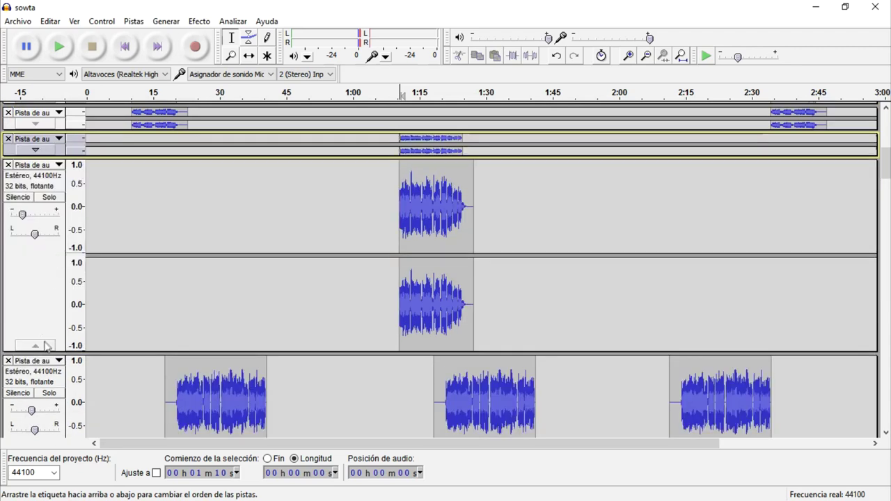
pyautogui.click(45, 346)
pyautogui.scroll(2, 141, 314)
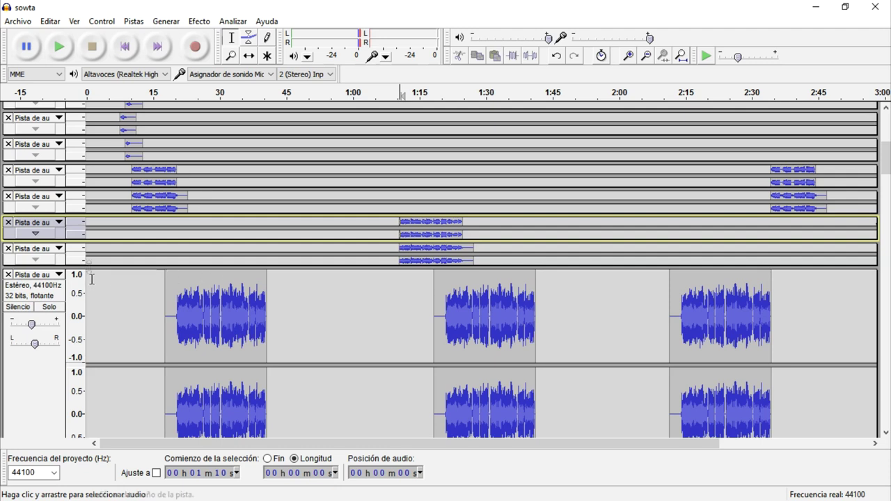
pyautogui.scroll(-2, 43, 268)
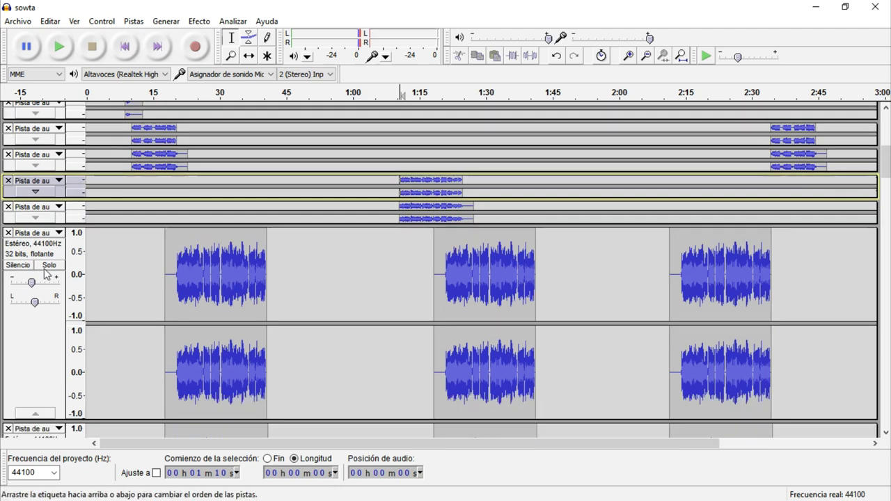
# Select each of the three clips in turn on the centre-panned track directly below the collapsed tracks
pyautogui.click(35, 349)
pyautogui.doubleClick(208, 291)
pyautogui.doubleClick(481, 281)
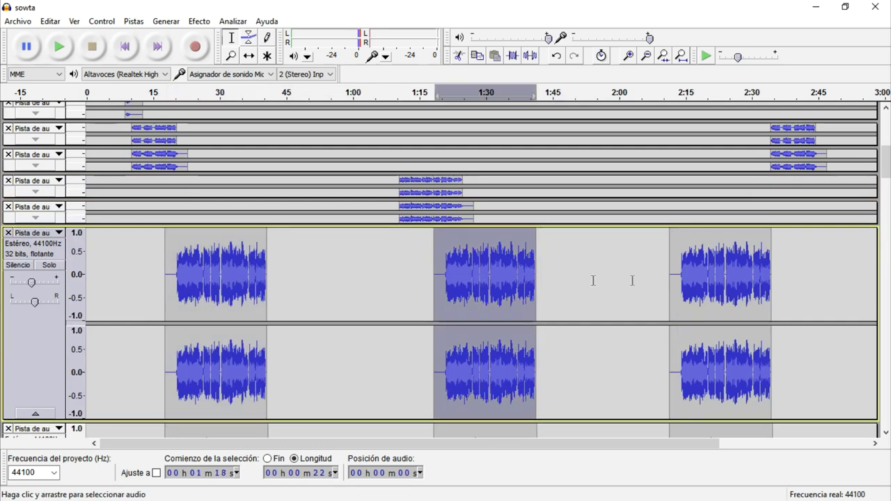
pyautogui.doubleClick(711, 279)
pyautogui.scroll(-3, 623, 297)
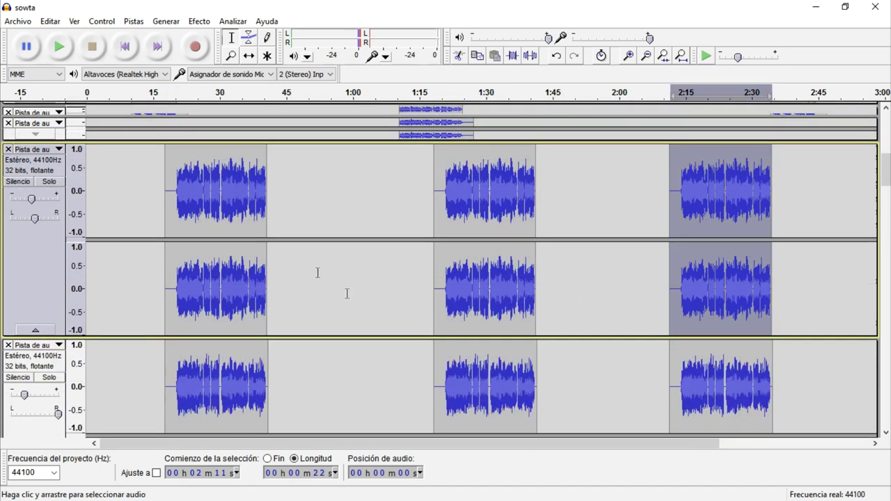
# Play the mix briefly from about 0:19 and review the gain and panning of the three tracks with matching clips
pyautogui.click(176, 206)
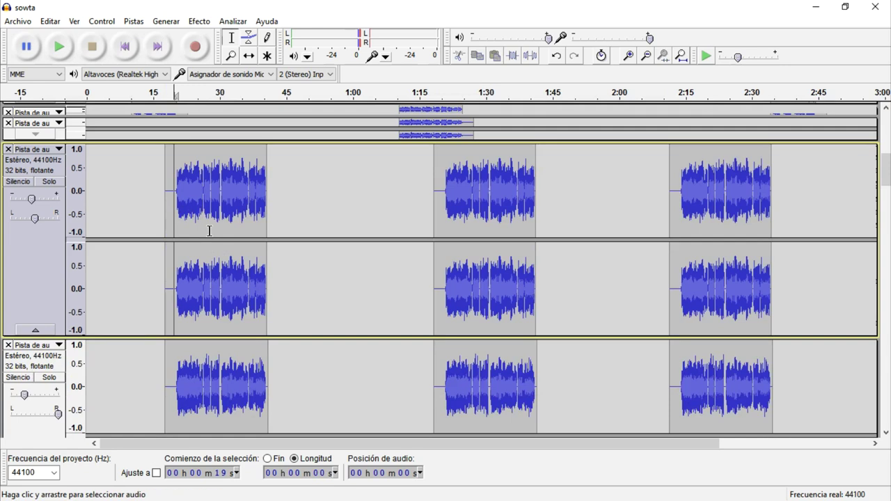
pyautogui.press('space')
pyautogui.scroll(-2, 209, 231)
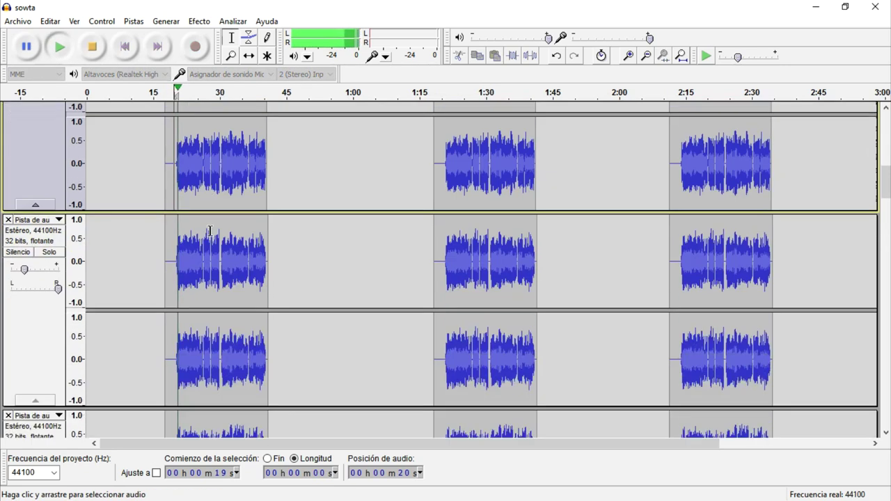
pyautogui.press('space')
pyautogui.scroll(-1, 208, 230)
pyautogui.scroll(1, 209, 229)
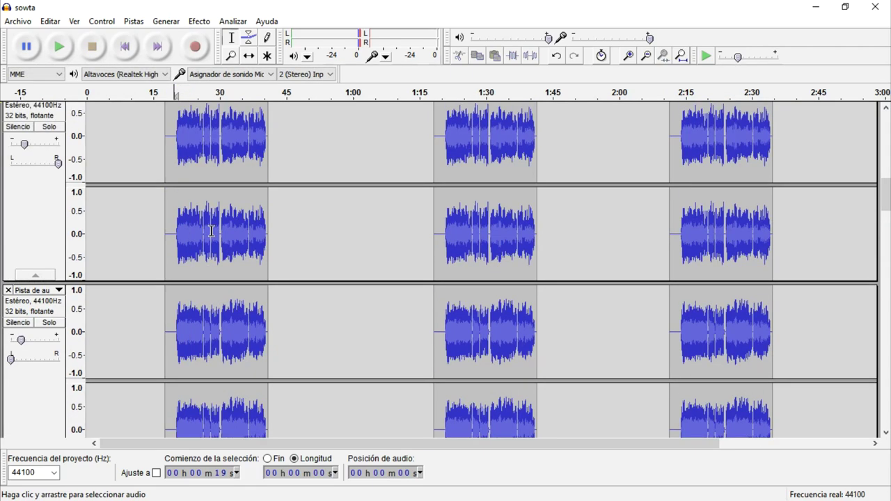
pyautogui.scroll(-2, 208, 228)
pyautogui.scroll(1, 174, 228)
pyautogui.scroll(3, 83, 226)
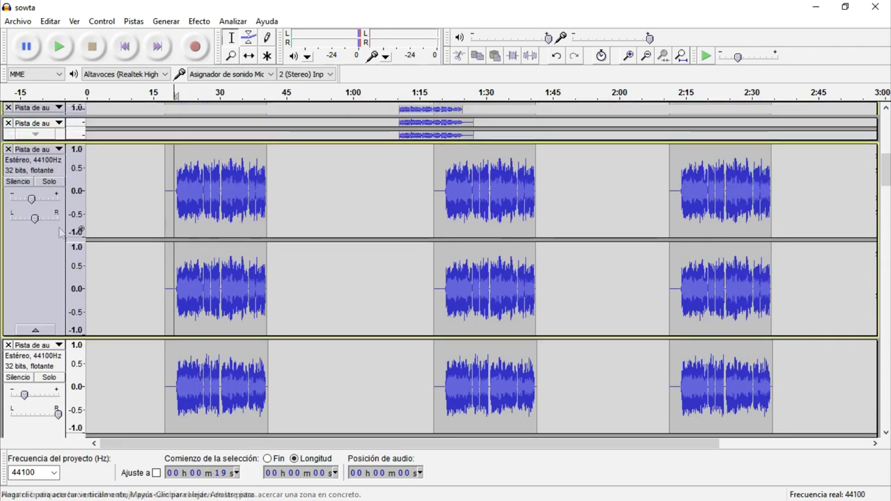
# Solo the centre-panned track from about 0:19, and release its solo during playback to hear it within the mix
pyautogui.click(49, 182)
pyautogui.press('space')
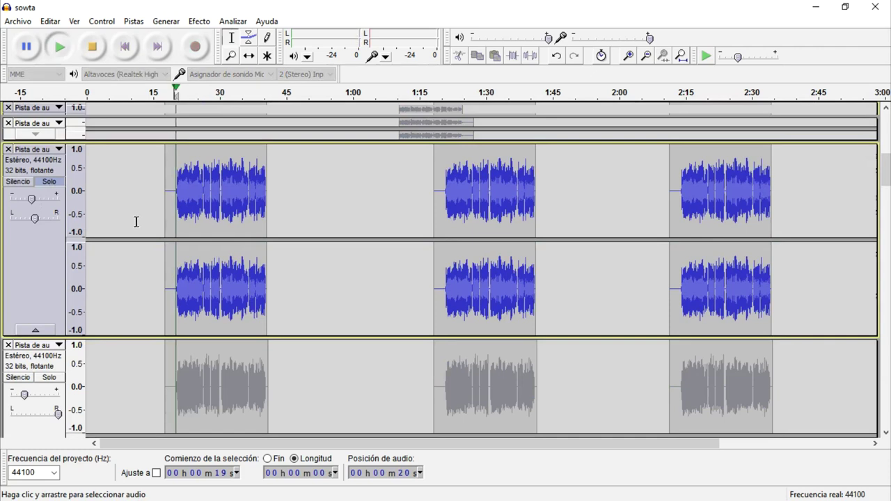
pyautogui.click(50, 183)
pyautogui.scroll(-6, 54, 189)
pyautogui.scroll(6, 56, 198)
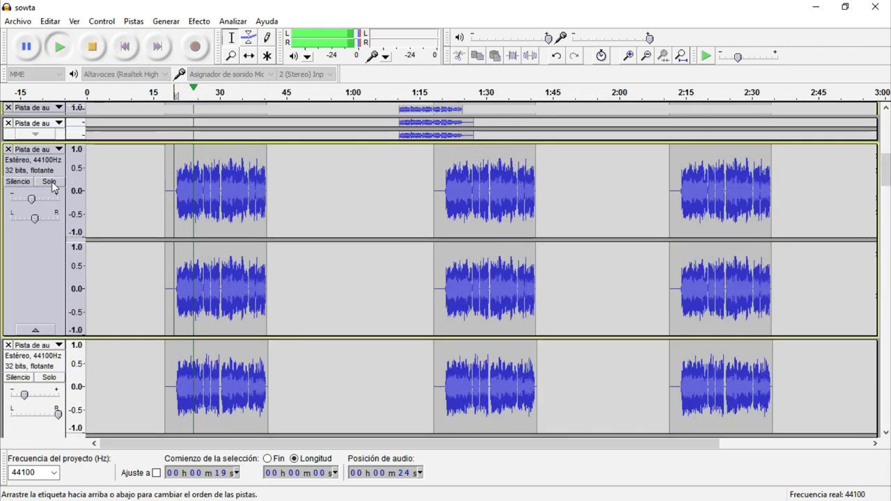
pyautogui.press('space')
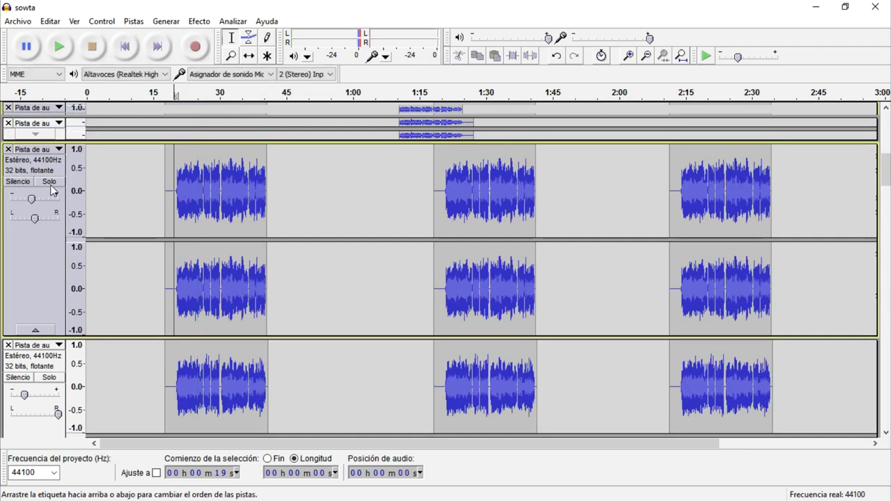
# Switch the solo from the centre-panned track to the right-panned one, listen from about 0:19, and release the solo
pyautogui.click(50, 183)
pyautogui.scroll(-3, 51, 184)
pyautogui.scroll(3, 50, 185)
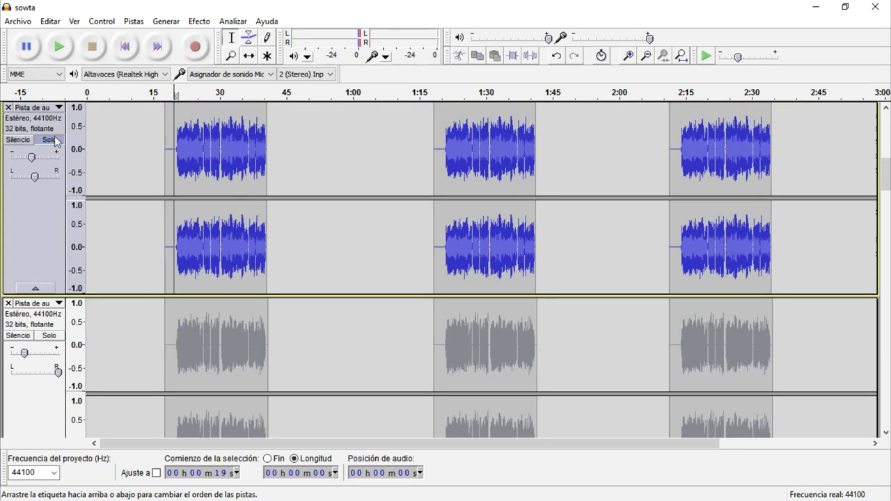
pyautogui.click(50, 139)
pyautogui.click(50, 336)
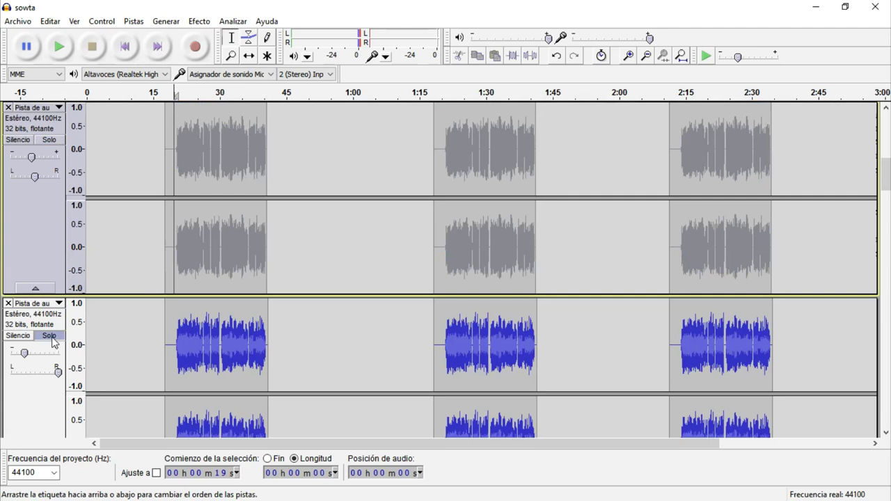
pyautogui.press('space')
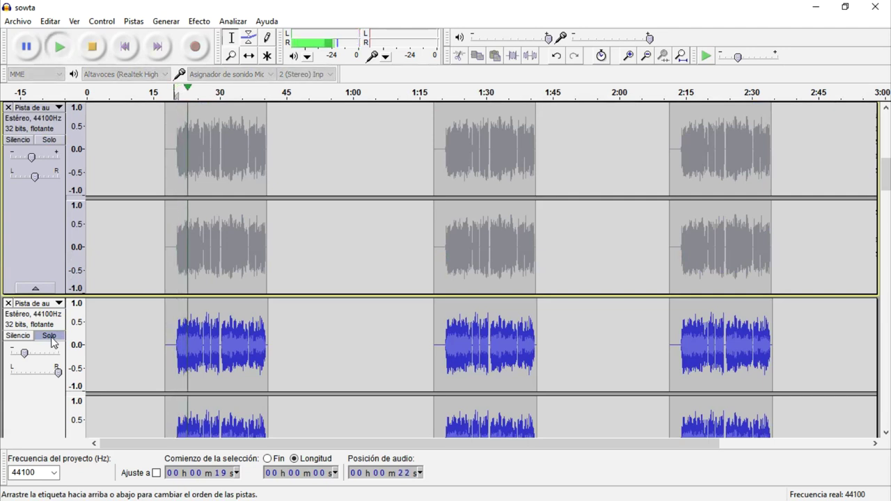
pyautogui.click(50, 336)
# Solo the left-panned track, listen to it from about 0:19, and release the solo
pyautogui.scroll(-3, 49, 337)
pyautogui.scroll(-3, 50, 348)
pyautogui.click(47, 365)
pyautogui.press('space')
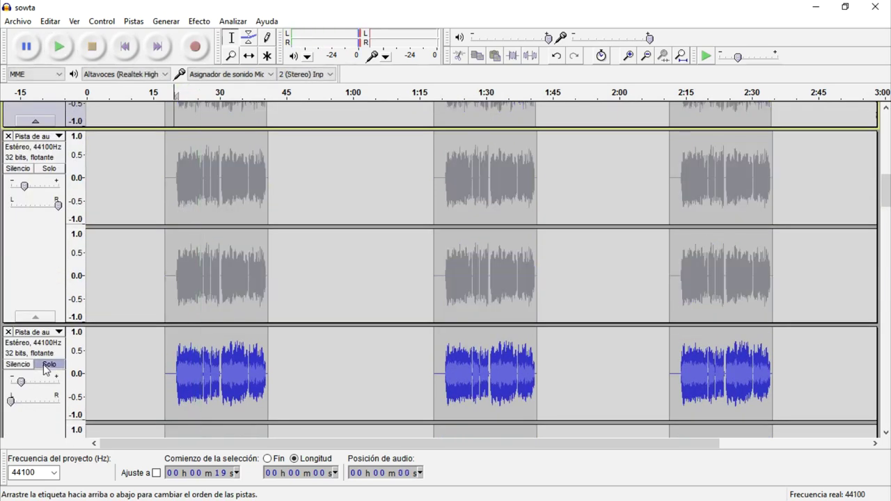
pyautogui.press('space')
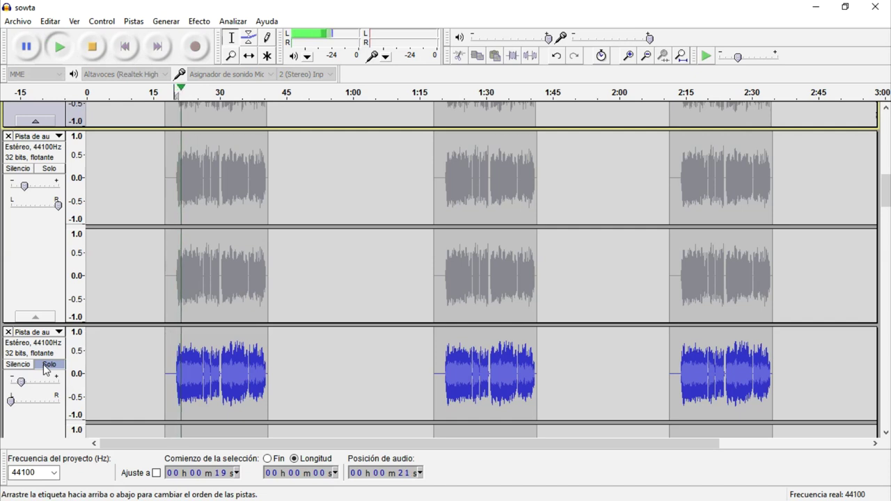
pyautogui.press('space')
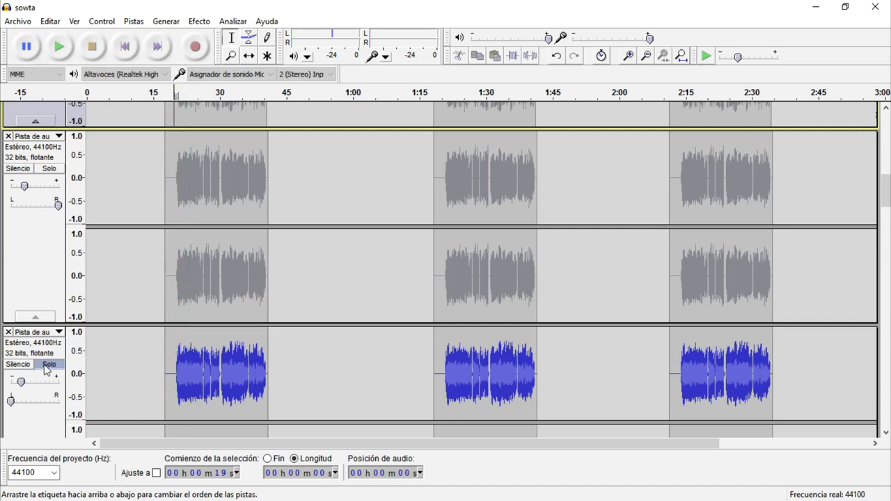
pyautogui.click(45, 366)
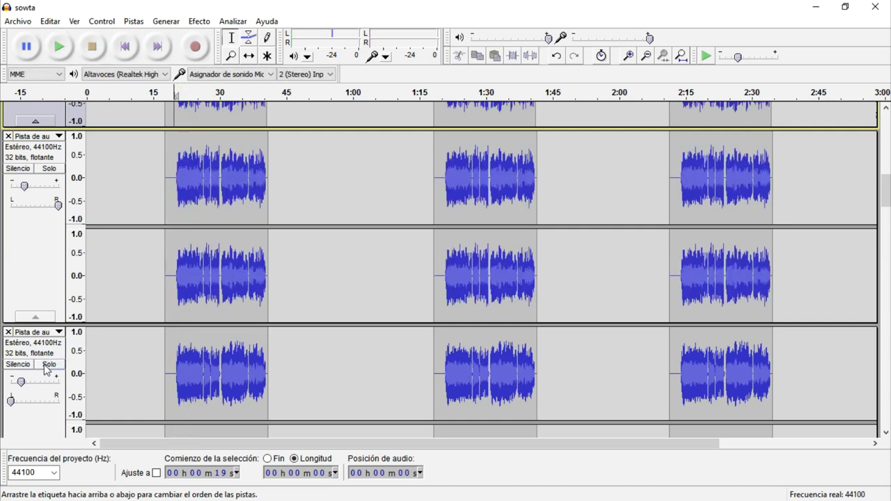
# Solo the right-panned track and listen from about 0:19, adding the left-panned track to the solo to compare both
pyautogui.click(50, 170)
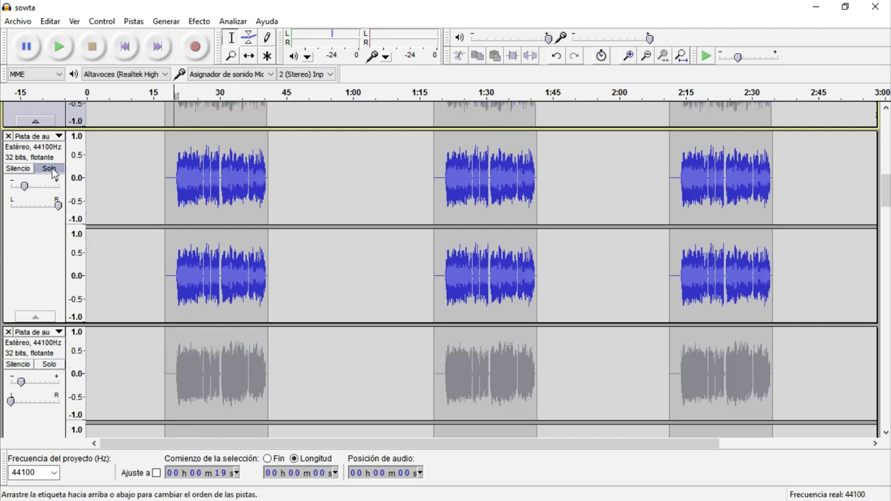
pyautogui.press('space')
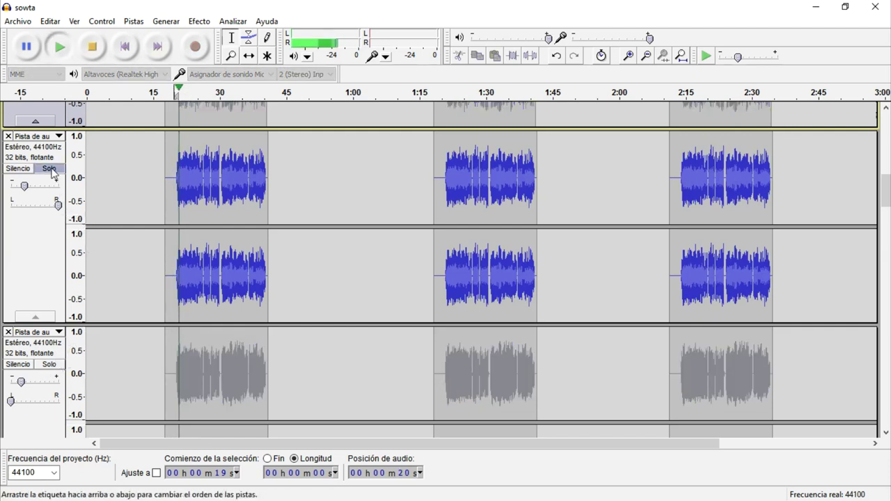
pyautogui.press('space')
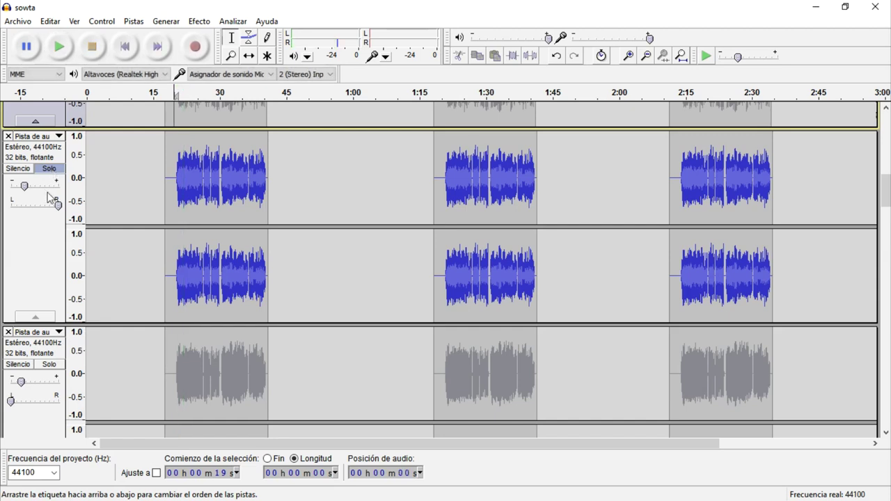
pyautogui.click(54, 366)
pyautogui.press('space')
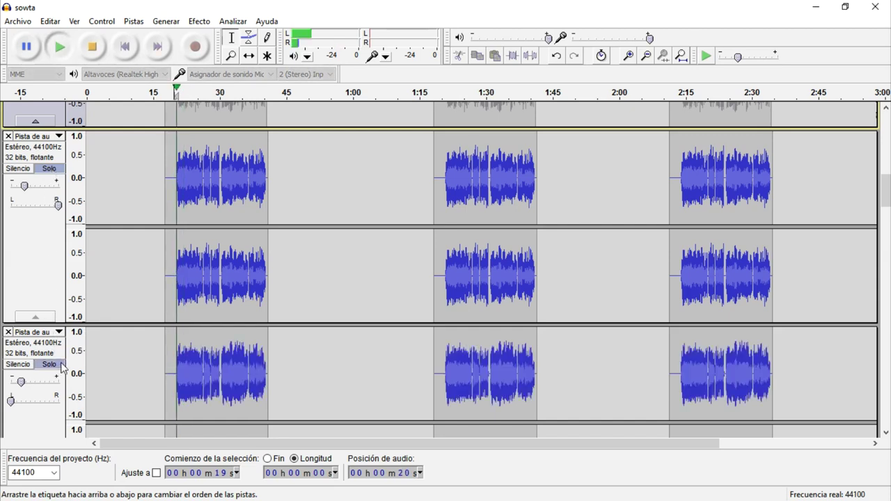
pyautogui.press('space')
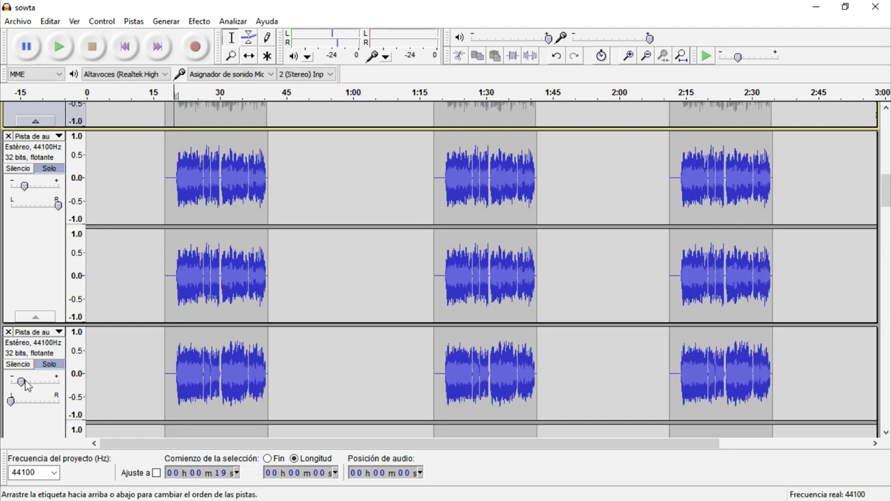
# Raise the left-panned track's gain slightly and play both soloed tracks briefly from about 0:19
pyautogui.doubleClick(21, 382)
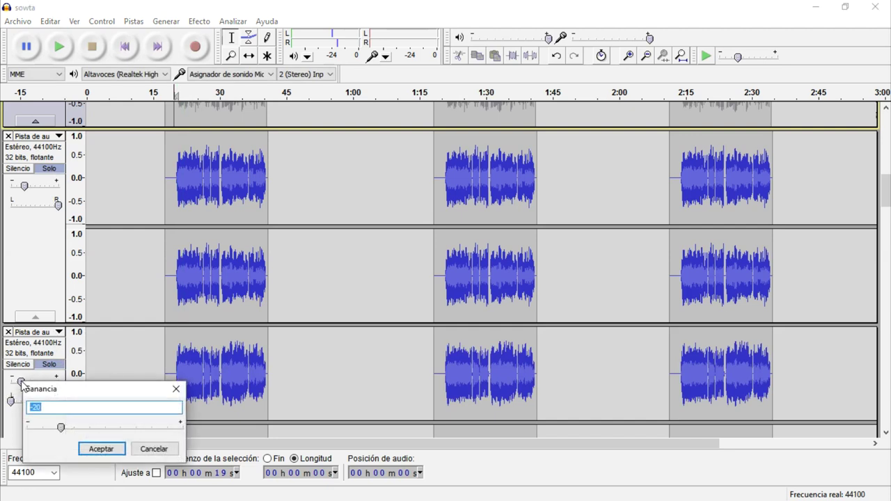
pyautogui.press('Return')
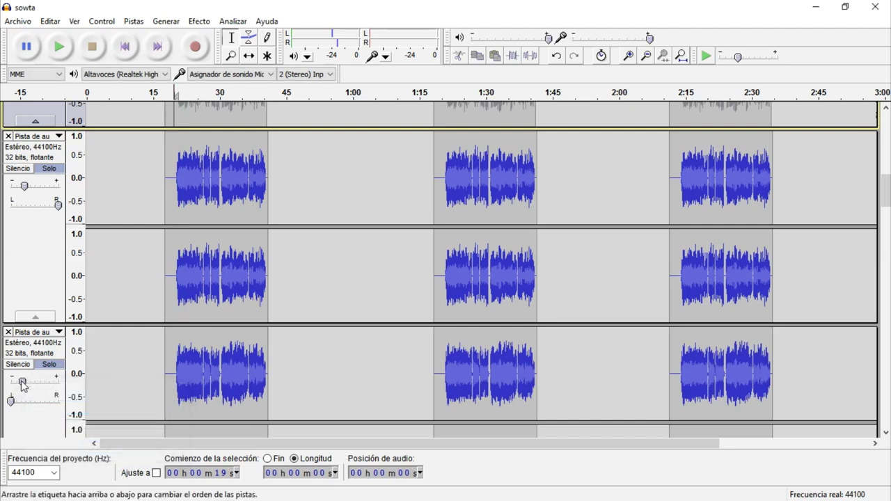
pyautogui.press('space')
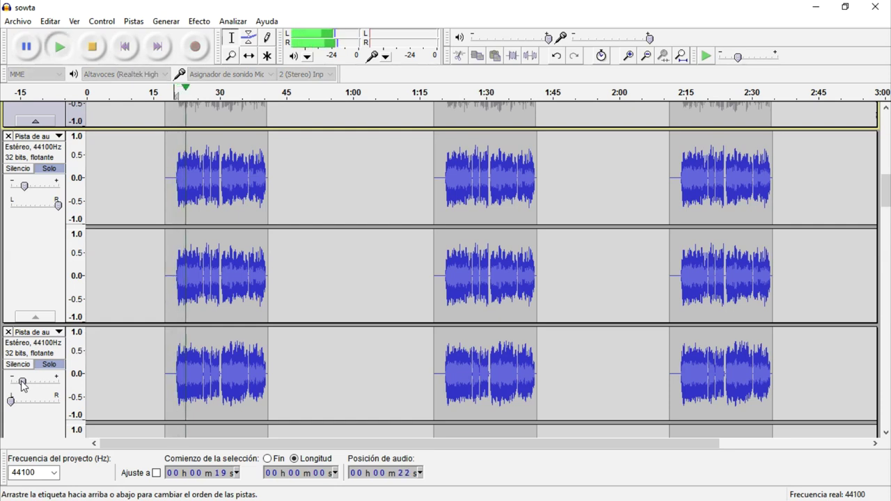
pyautogui.press('space')
# Try a gain of -16 dB on the right-panned track and play both soloed tracks from about 0:19
pyautogui.doubleClick(25, 186)
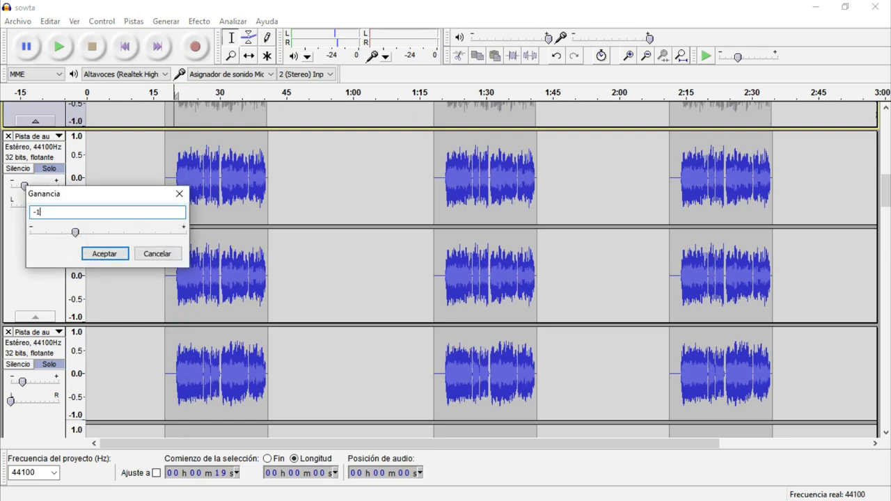
pyautogui.write('-16')
pyautogui.press('Return')
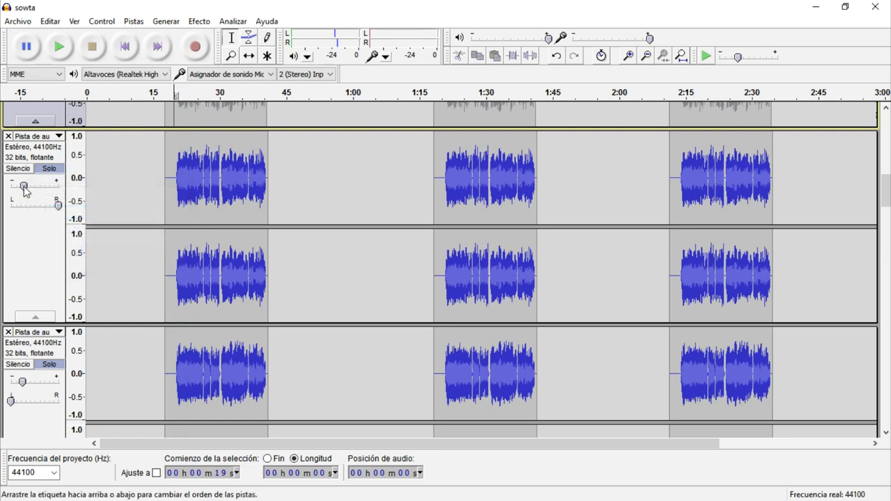
pyautogui.press('space')
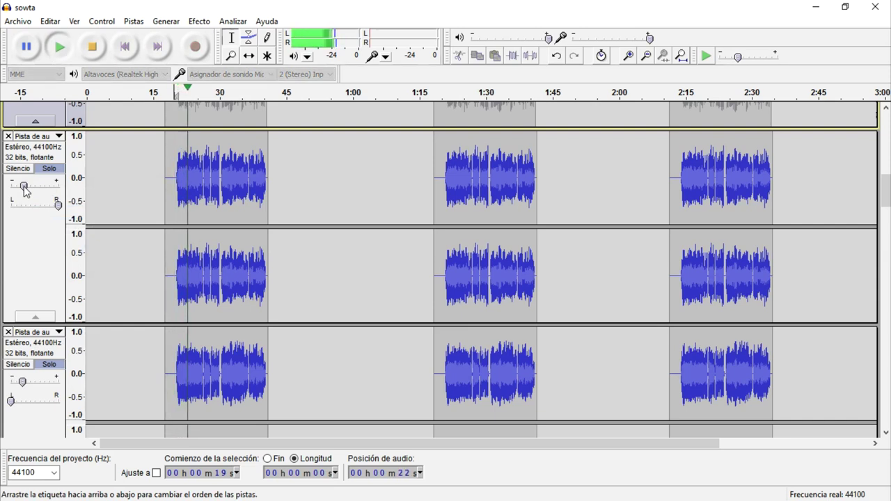
pyautogui.press('space')
# Set the right-panned track's gain to -17 dB, check it against the left-panned track, and release its solo
pyautogui.doubleClick(24, 186)
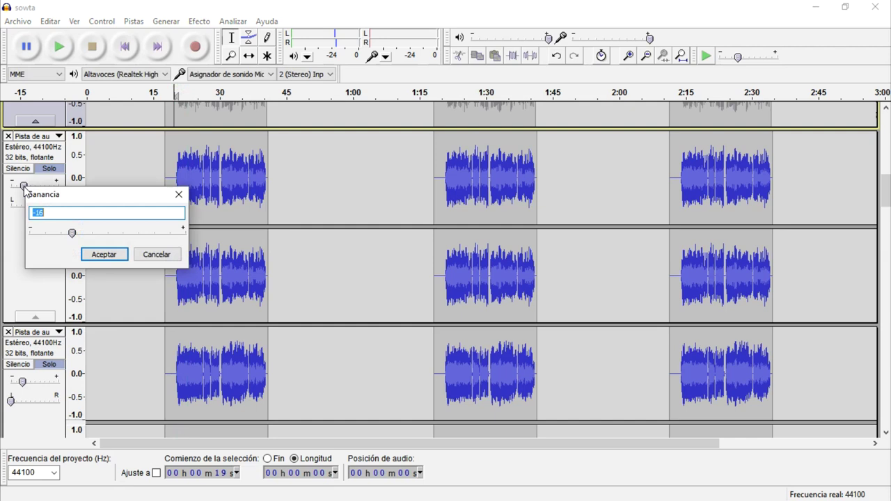
pyautogui.write('-17')
pyautogui.press('Return')
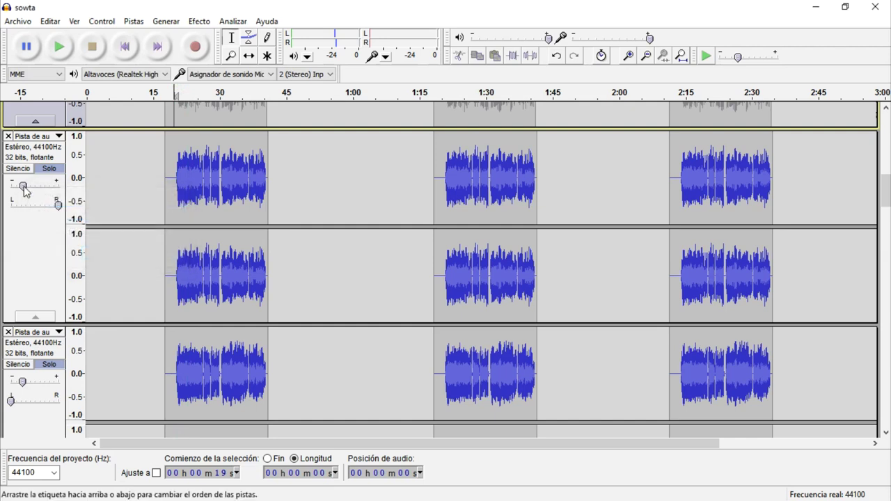
pyautogui.press('space')
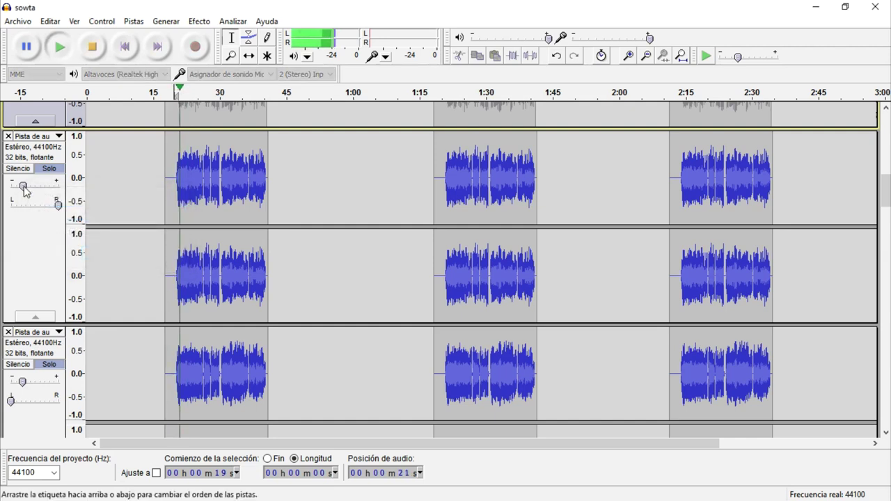
pyautogui.press('space')
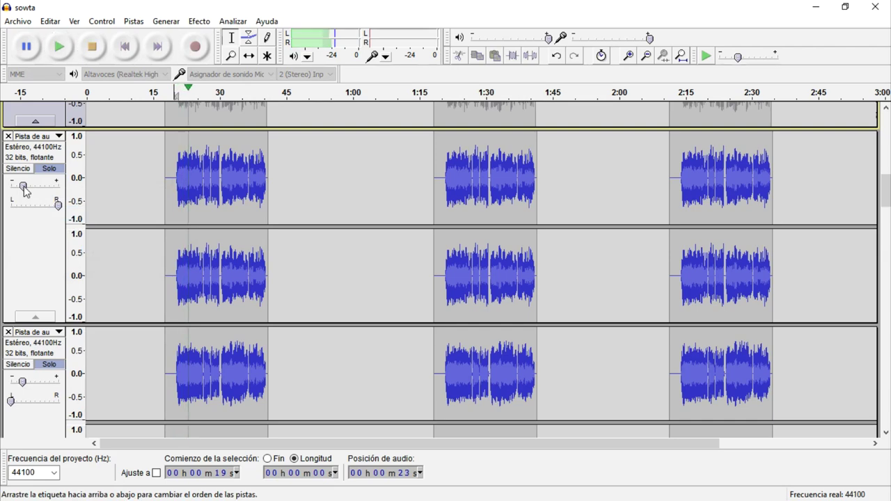
pyautogui.click(56, 168)
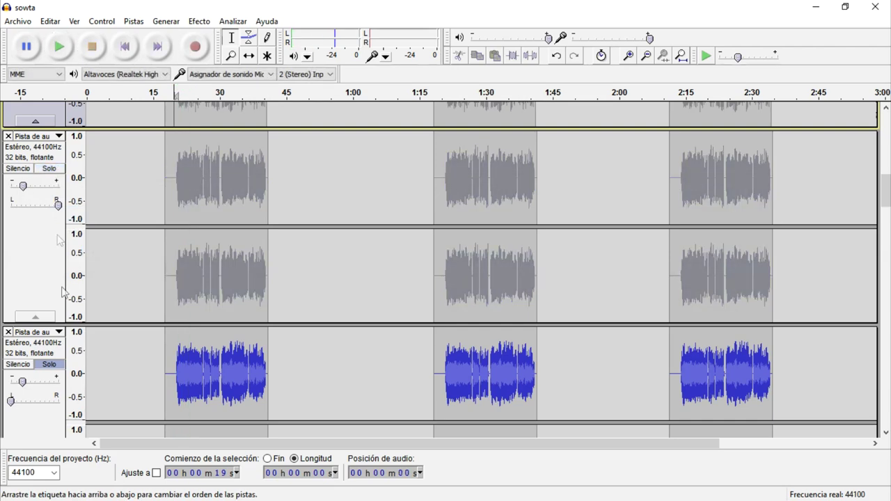
# Release the left-panned track's solo and collapse the three tracks of the section starting at about 0:19
pyautogui.click(58, 364)
pyautogui.scroll(-1, 63, 320)
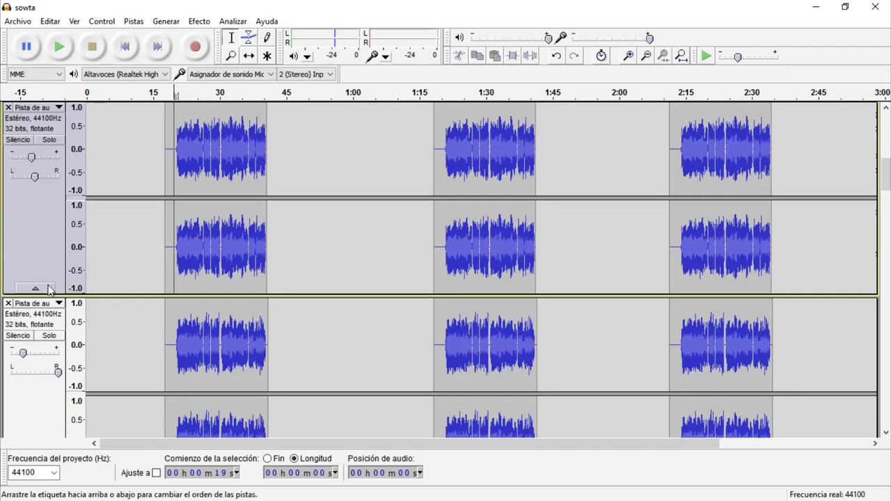
pyautogui.scroll(-3, 52, 295)
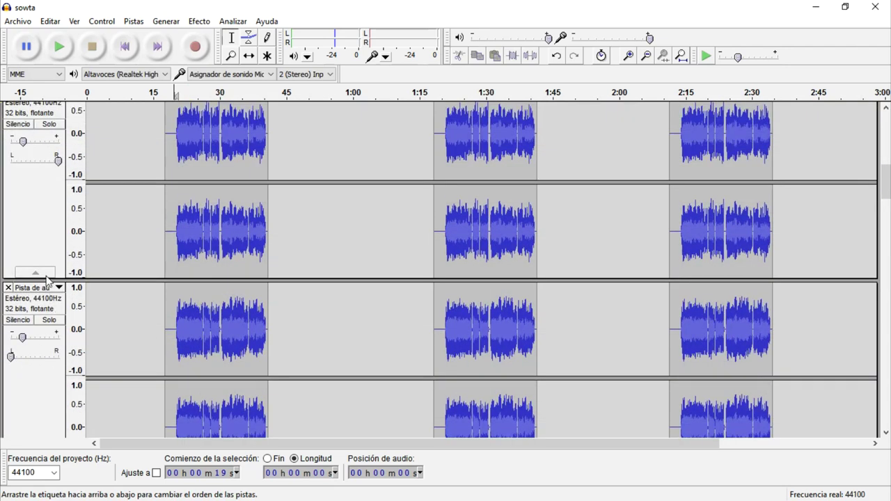
pyautogui.scroll(-5, 46, 281)
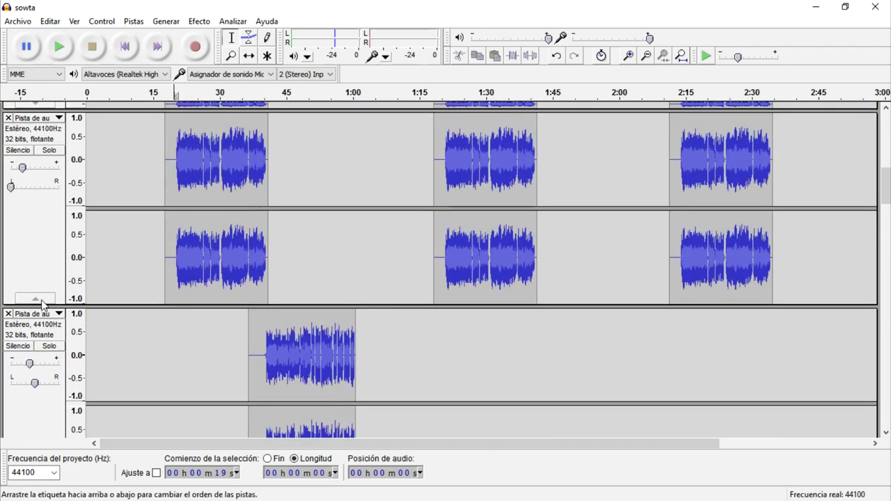
pyautogui.click(40, 303)
pyautogui.click(43, 305)
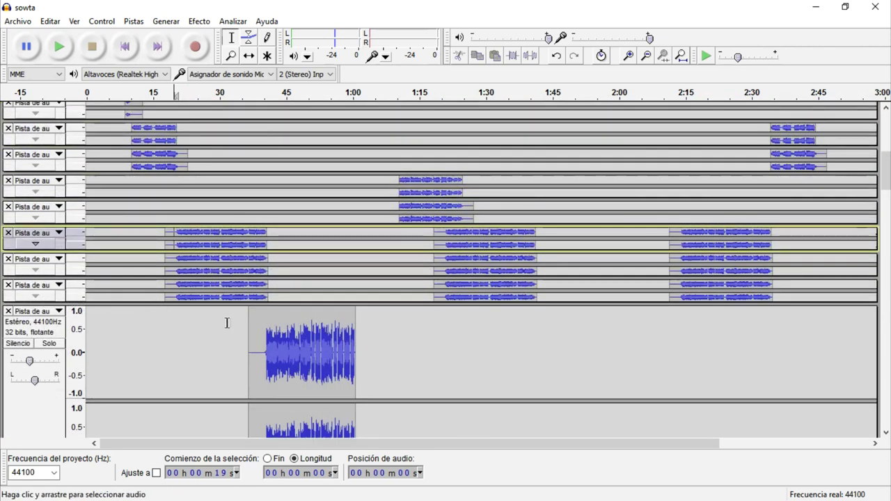
# Play the full mix from about 0:39 and compare it with the first track of that section soloed
pyautogui.click(263, 353)
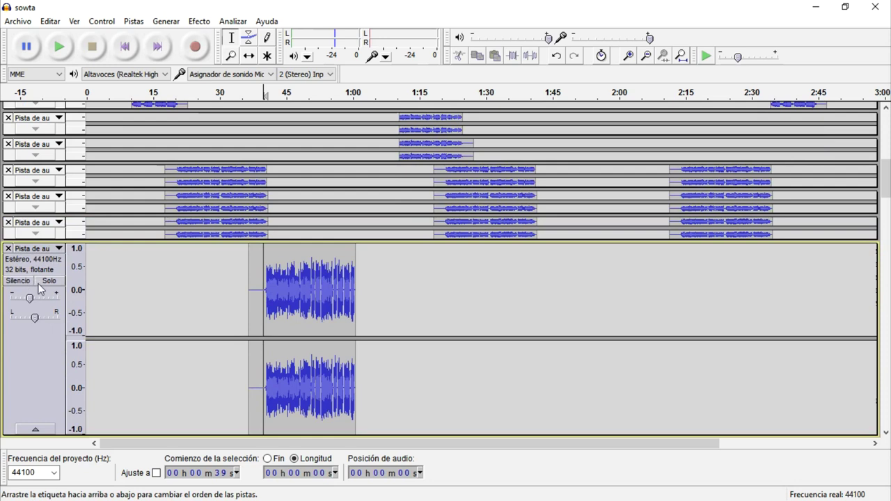
pyautogui.press('space')
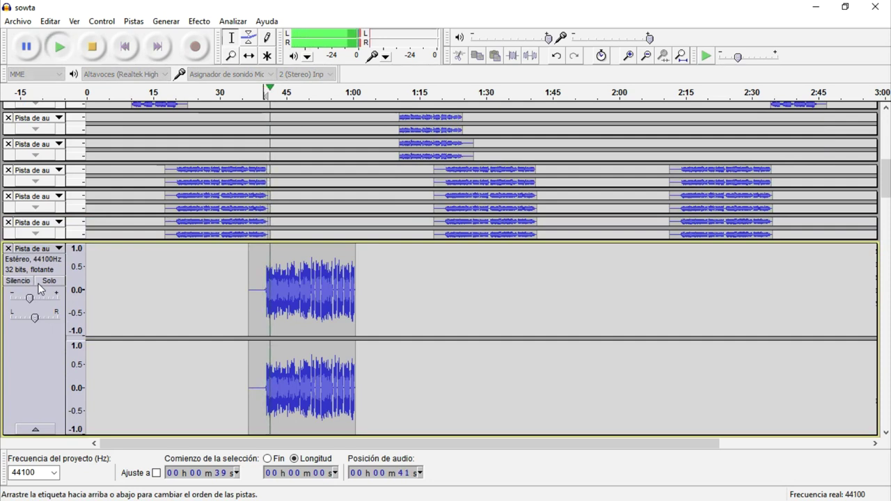
pyautogui.press('space')
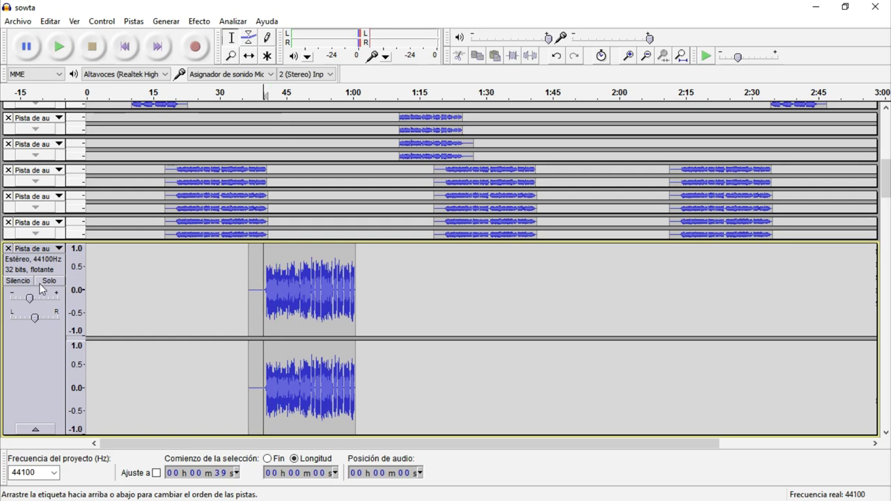
pyautogui.click(43, 283)
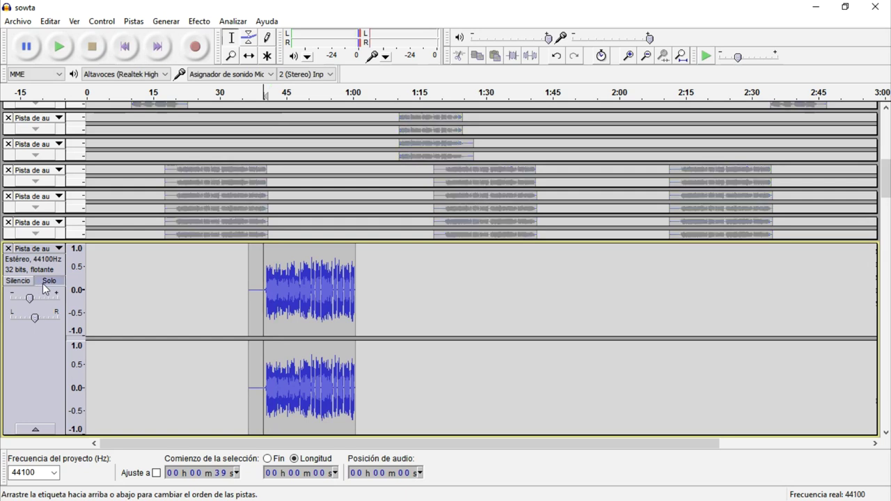
pyautogui.press('space')
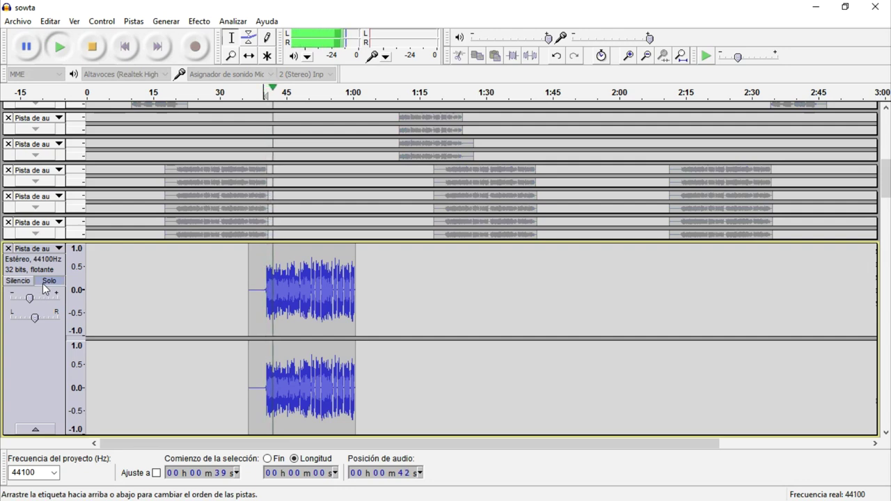
pyautogui.press('space')
# Add the second track of the 0:39 section to the solo and play both tracks together
pyautogui.scroll(-1, 42, 284)
pyautogui.scroll(-2, 42, 280)
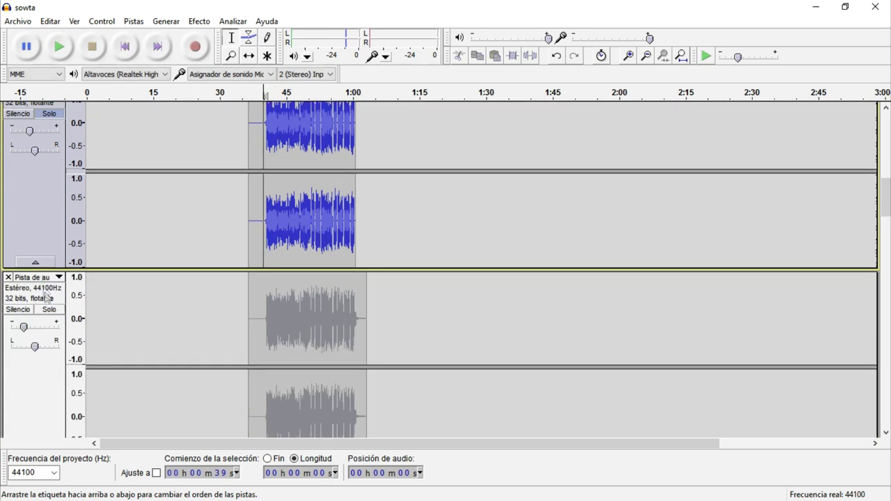
pyautogui.click(43, 311)
pyautogui.press('space')
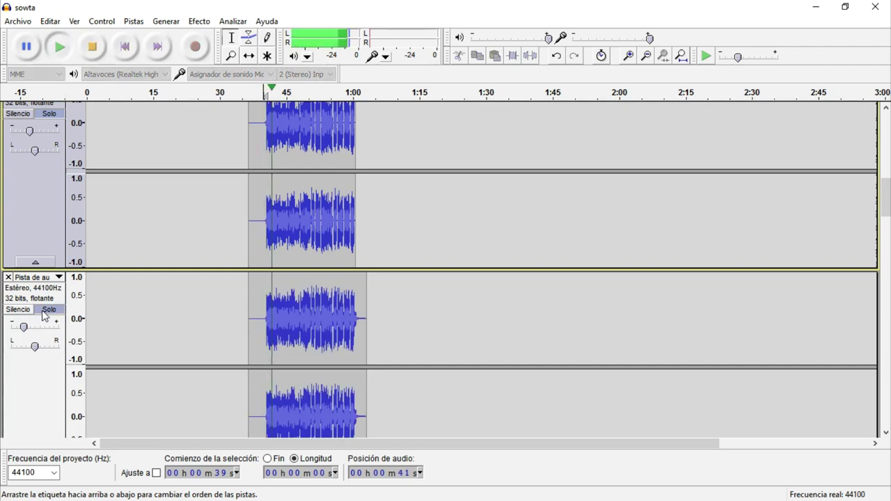
pyautogui.press('space')
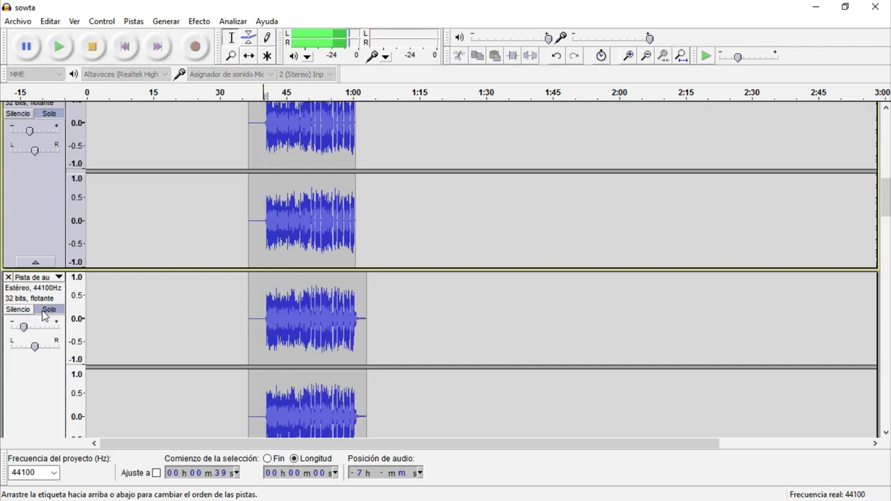
# Release the solo on both tracks of the 0:39 section and collapse them
pyautogui.scroll(2, 43, 312)
pyautogui.click(59, 157)
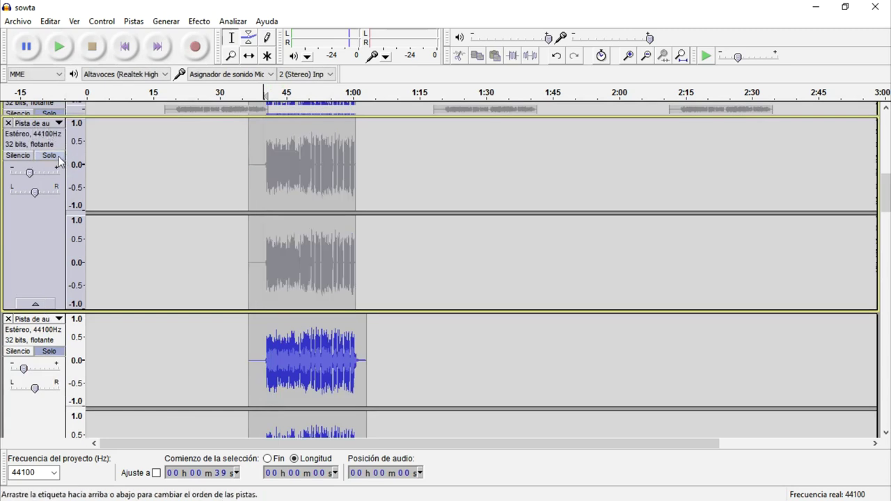
pyautogui.scroll(4, 64, 177)
pyautogui.scroll(-8, 52, 269)
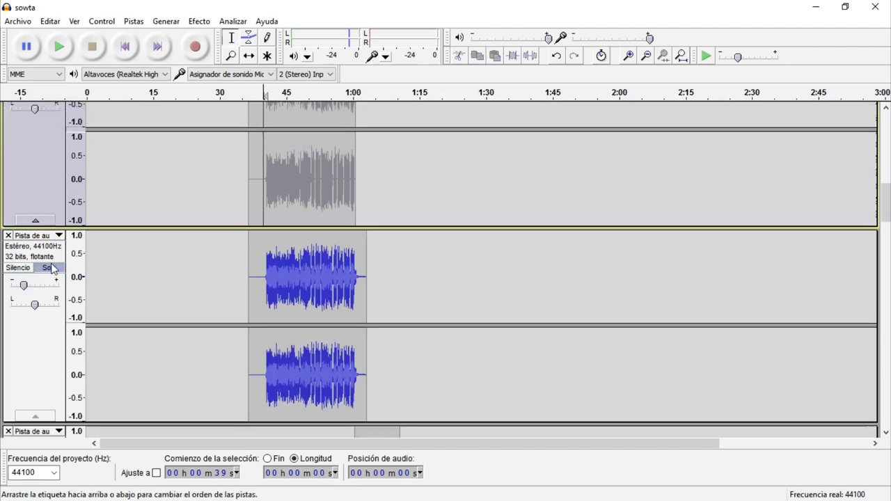
pyautogui.click(53, 269)
pyautogui.scroll(4, 58, 277)
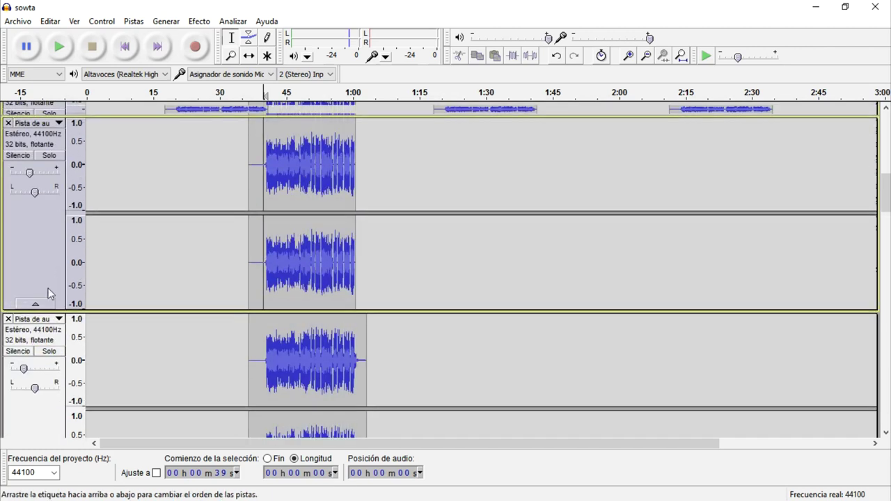
pyautogui.click(43, 303)
pyautogui.click(36, 331)
pyautogui.scroll(6, 33, 337)
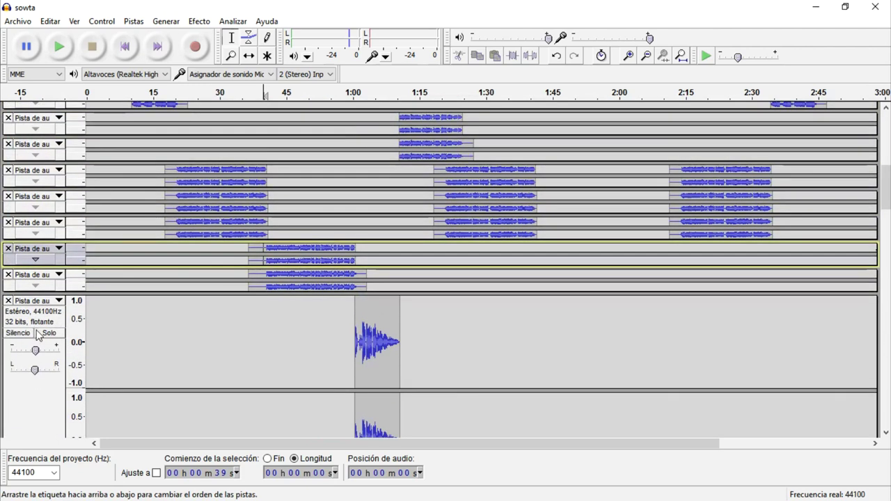
# Solo the fading-out track and listen from about 1:00 and from about 1:07, releasing its solo at the end
pyautogui.scroll(-2, 37, 337)
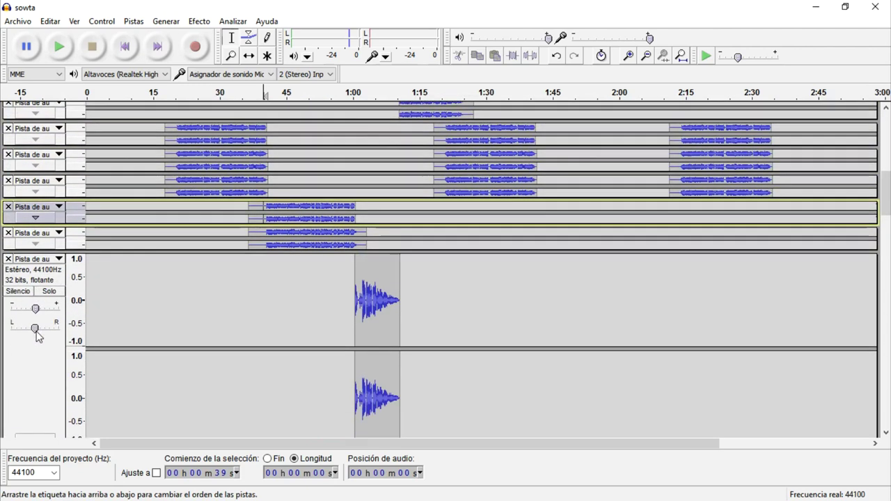
pyautogui.click(353, 311)
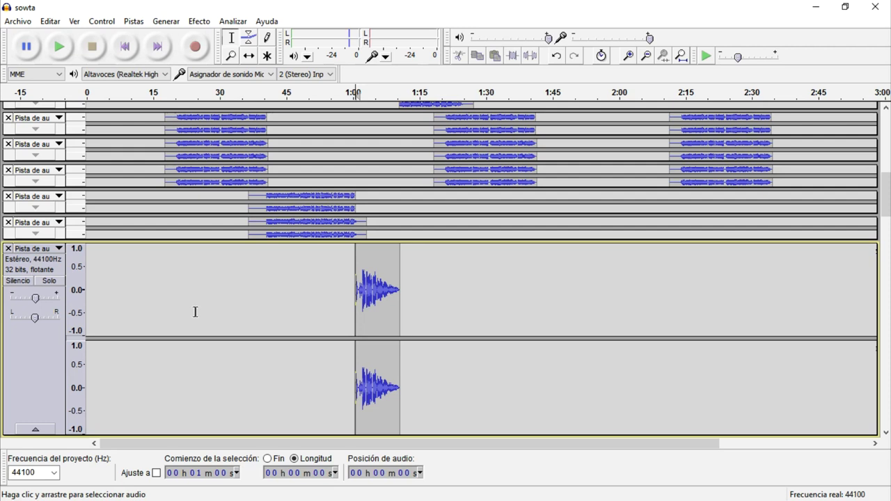
pyautogui.scroll(-4, 288, 354)
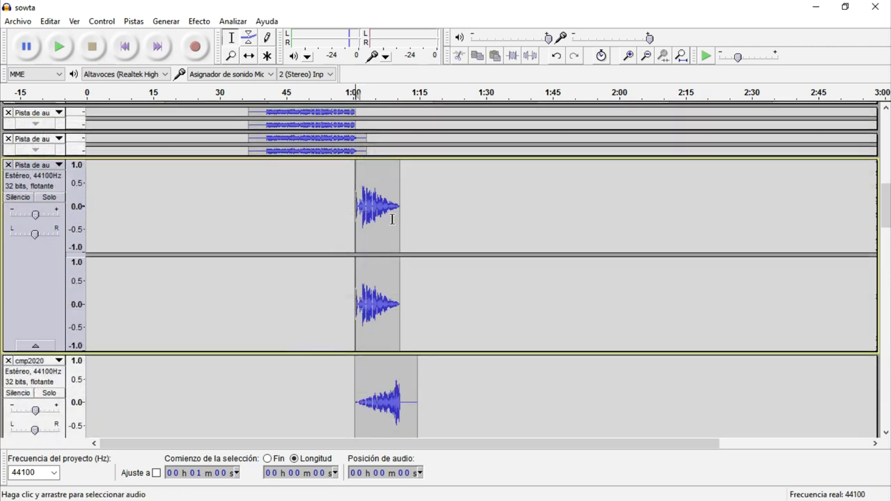
pyautogui.click(41, 198)
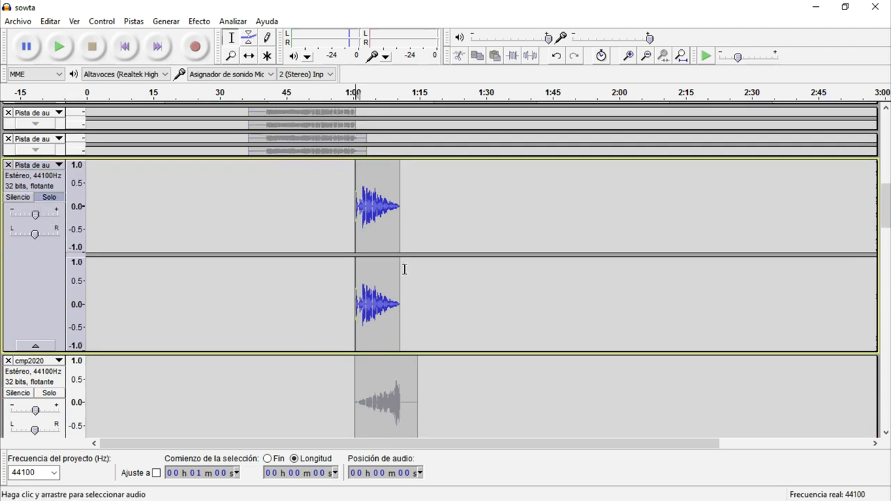
pyautogui.press('space')
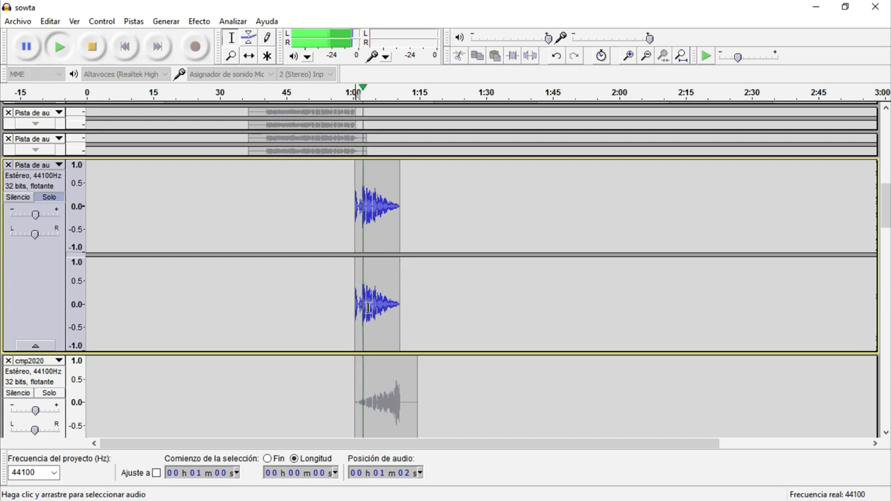
pyautogui.press('space')
pyautogui.click(383, 311)
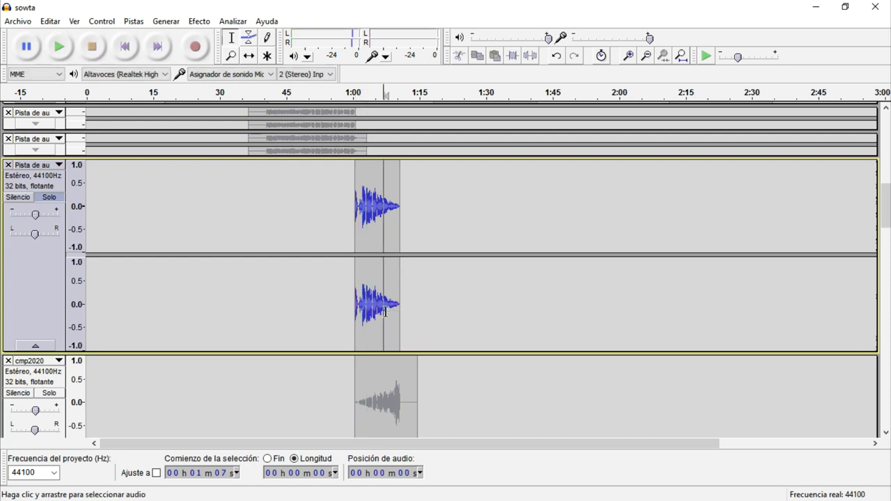
pyautogui.press('space')
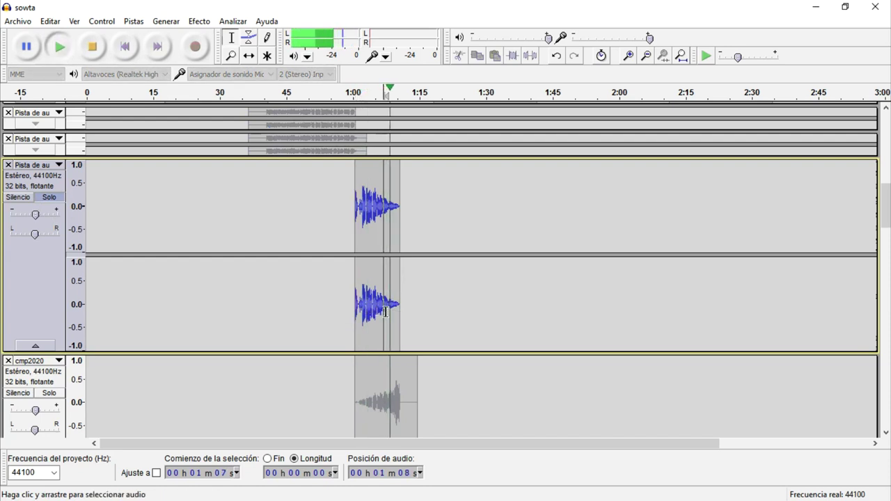
pyautogui.press('space')
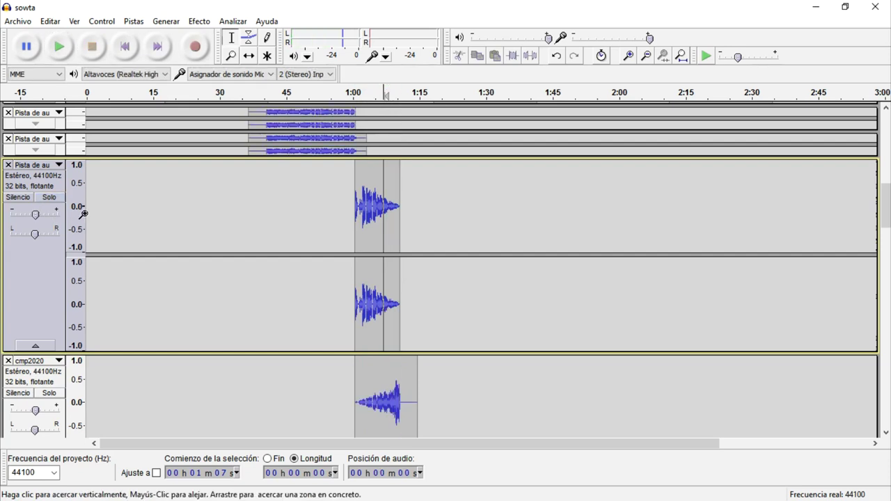
# Solo the cmp2020 track, listen to its rising end from about 1:08, and release the solo
pyautogui.click(48, 392)
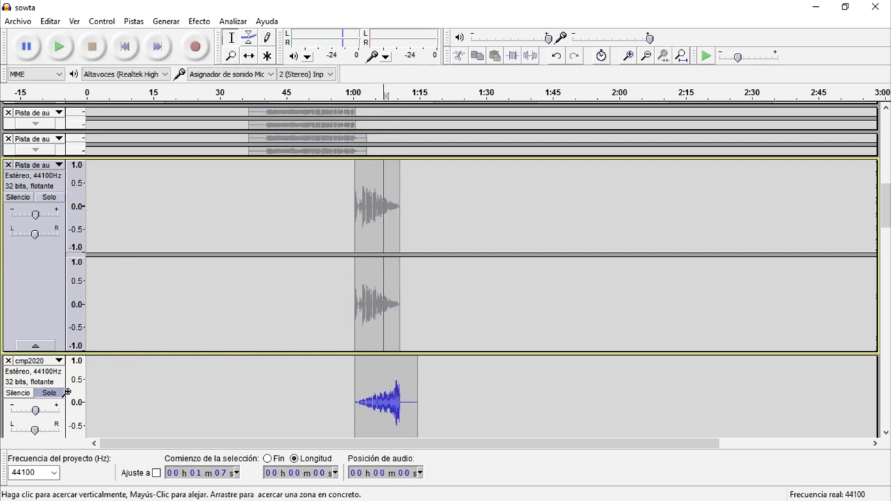
pyautogui.scroll(-3, 392, 405)
pyautogui.click(393, 405)
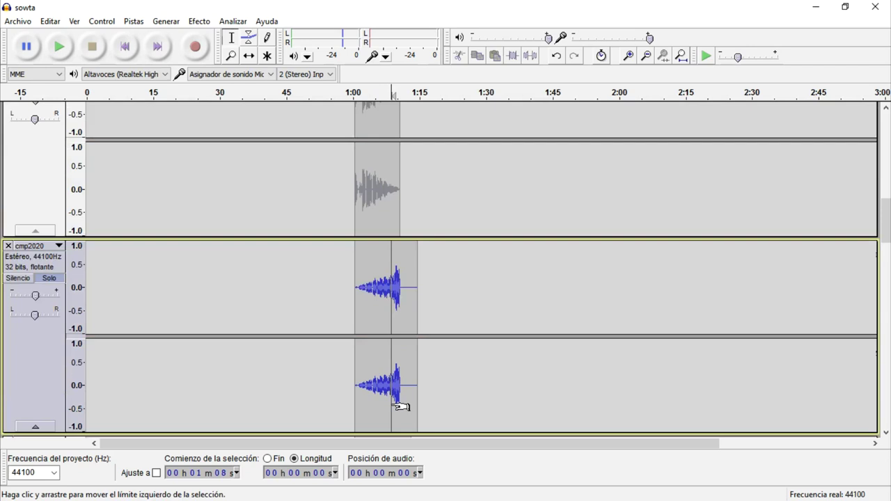
pyautogui.press('space')
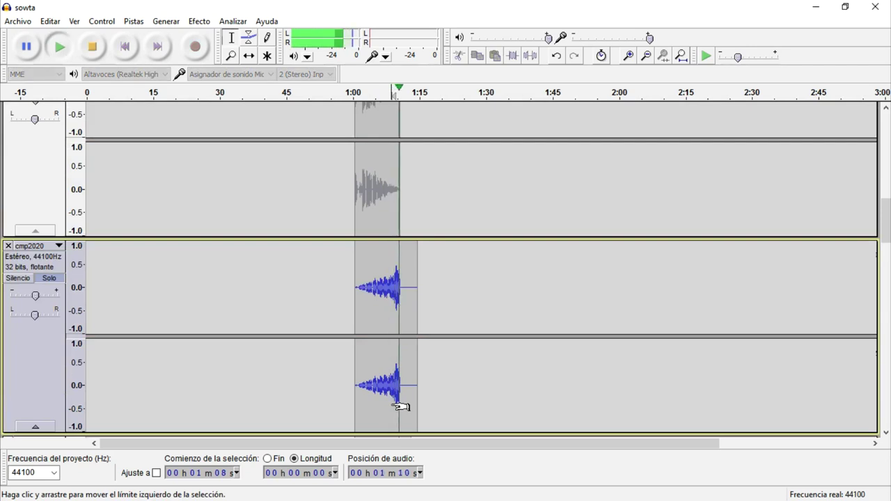
pyautogui.press('space')
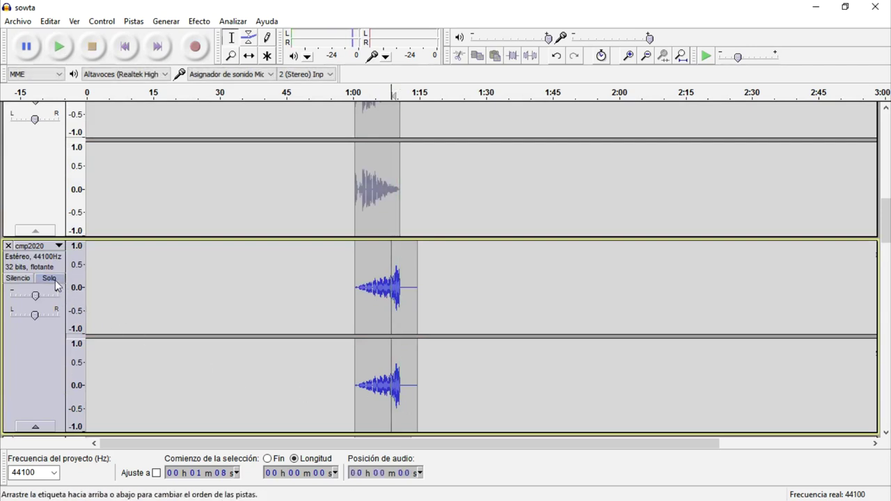
pyautogui.click(49, 278)
# Select the cmp2020 clip, examine the list of available effects, and clear the selection without applying any
pyautogui.scroll(2, 119, 304)
pyautogui.click(393, 169)
pyautogui.doubleClick(393, 168)
pyautogui.scroll(-1, 386, 218)
pyautogui.scroll(-2, 386, 217)
pyautogui.doubleClick(392, 252)
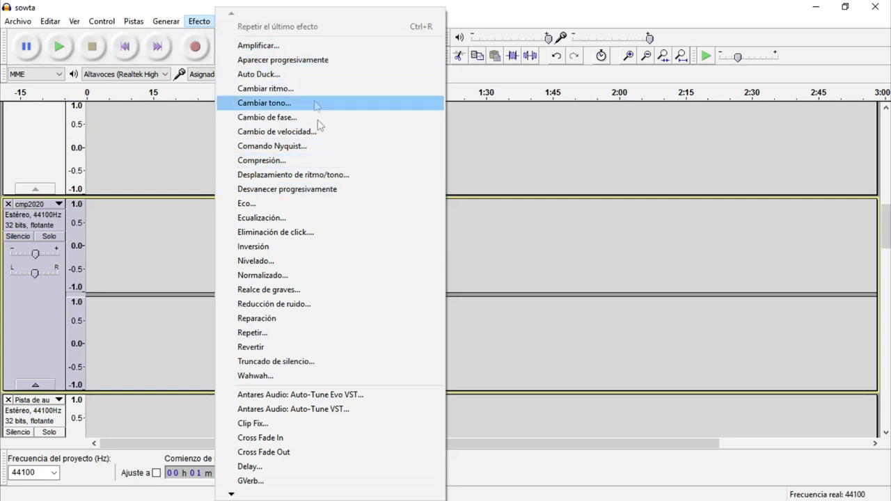
pyautogui.click(104, 225)
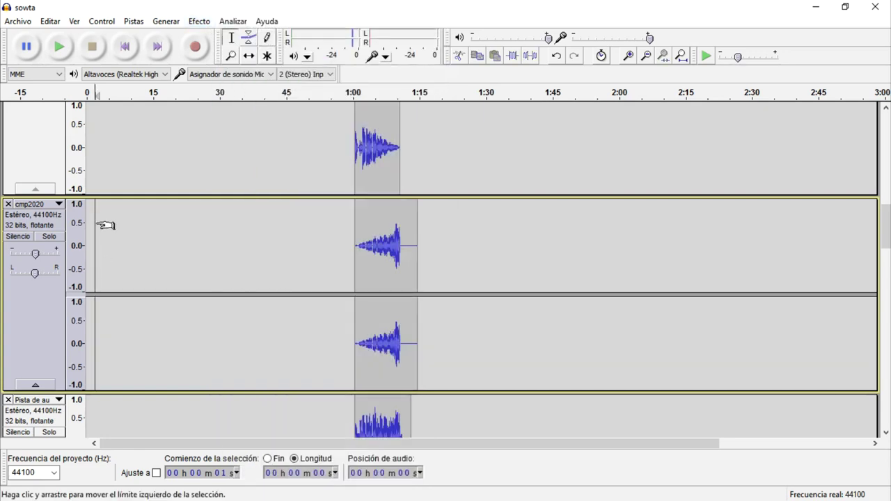
# Place the cursor at about 1:03 in the track below cmp2020 and examine its waveform against the two fading tracks
pyautogui.scroll(-5, 392, 257)
pyautogui.doubleClick(390, 256)
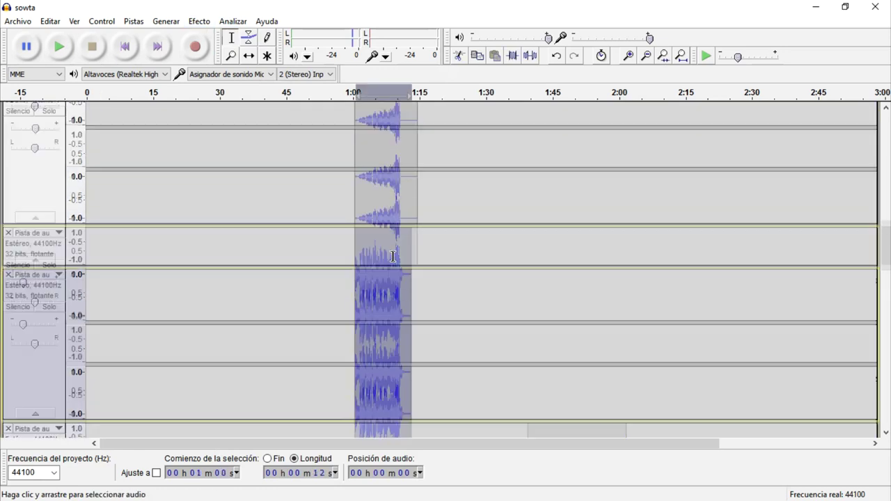
pyautogui.scroll(3, 392, 256)
pyautogui.scroll(-2, 367, 364)
pyautogui.click(366, 362)
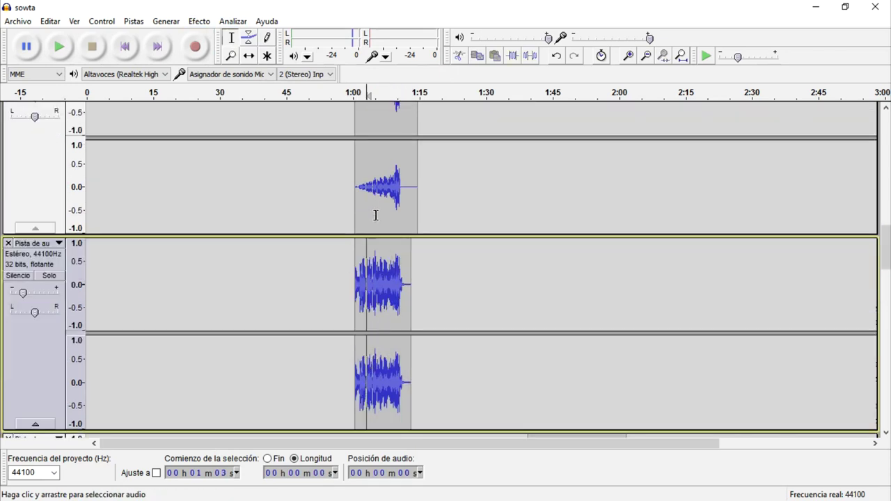
pyautogui.scroll(5, 376, 215)
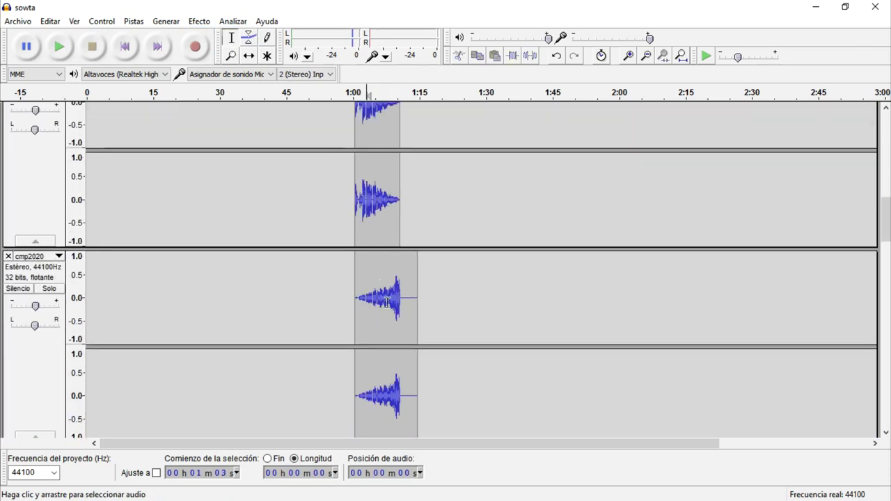
pyautogui.scroll(-4, 385, 304)
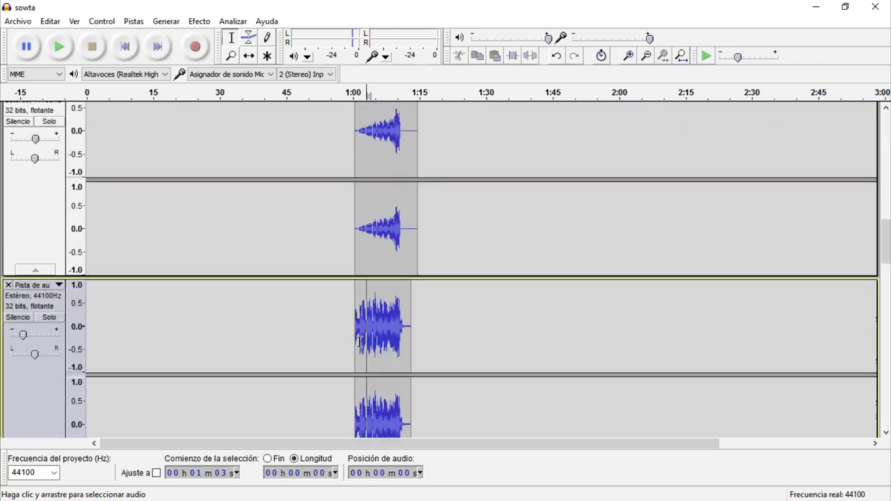
pyautogui.scroll(3, 360, 341)
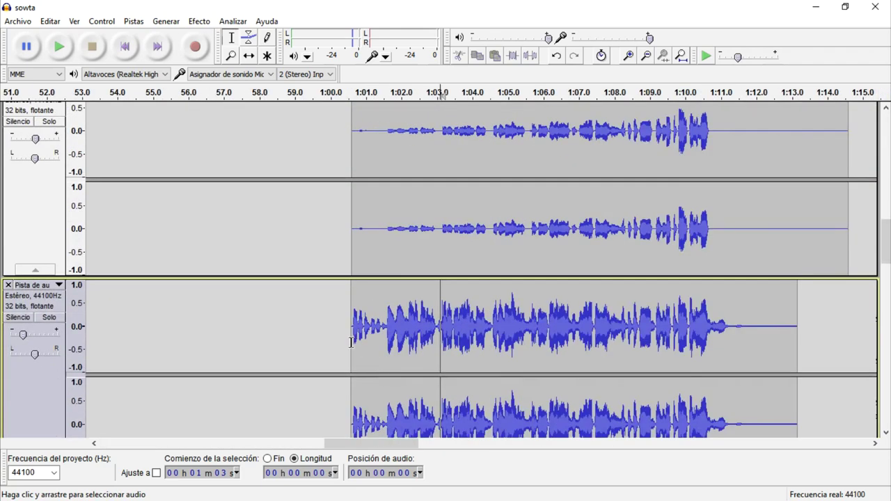
# Place the cursor at the start of the clip below cmp2020, at about 1:00, and listen briefly
pyautogui.click(352, 342)
pyautogui.scroll(-1, 359, 342)
pyautogui.press('space')
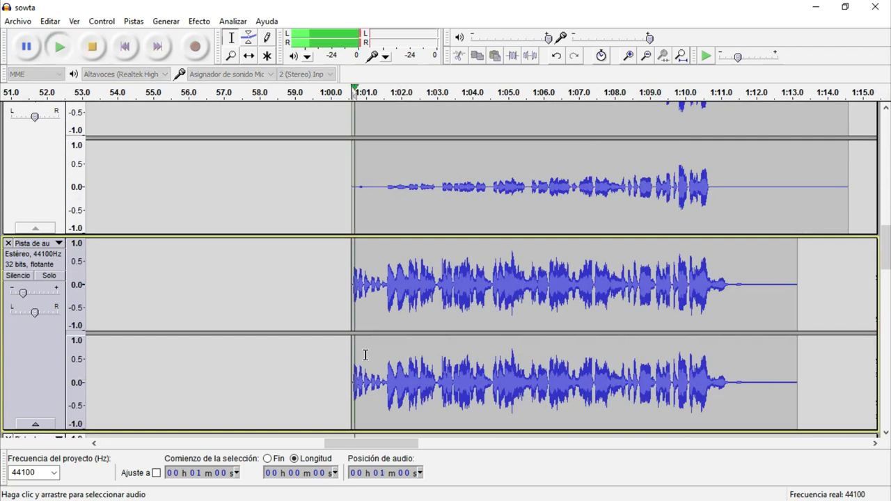
pyautogui.press('space')
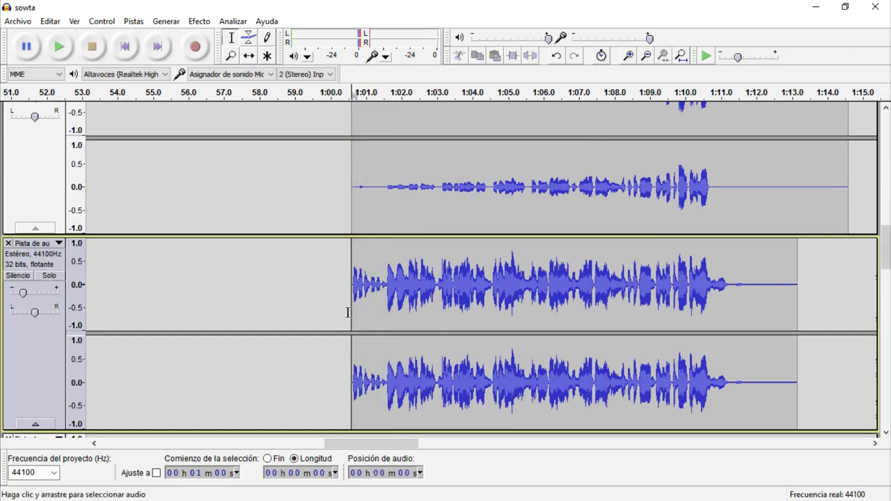
# Fade in the clip below cmp2020 from its start to about 1:05 with Aparecer progresivamente
pyautogui.moveTo(353, 316); pyautogui.dragTo(525, 314)
pyautogui.click(197, 21)
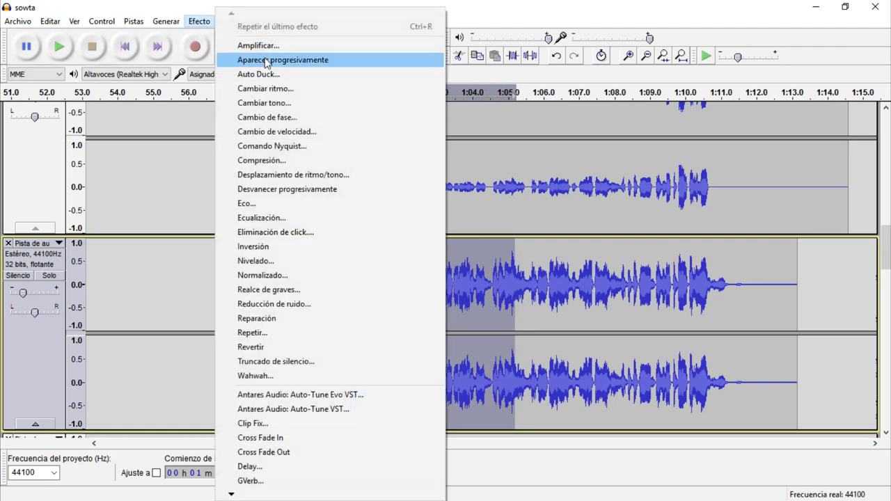
pyautogui.click(265, 61)
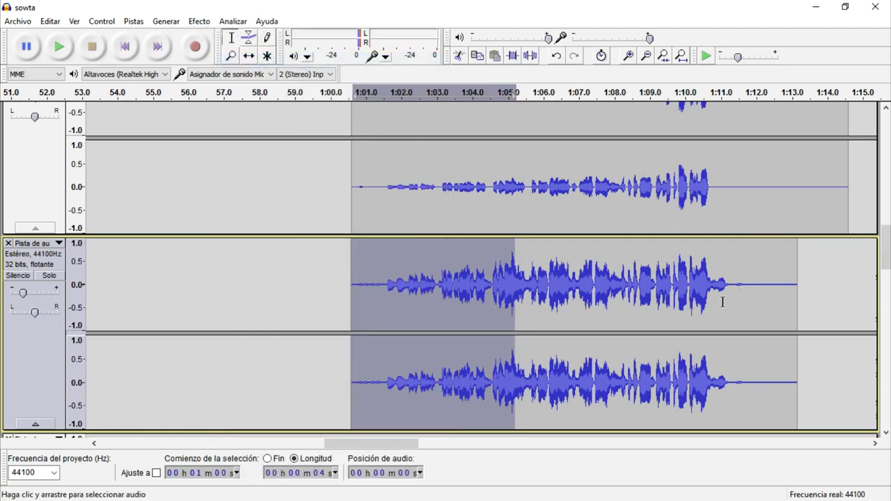
# Fade out the same clip from about 1:06 to 1:11 with Desvanecer progresivamente and clear the selection
pyautogui.moveTo(728, 290); pyautogui.dragTo(551, 282)
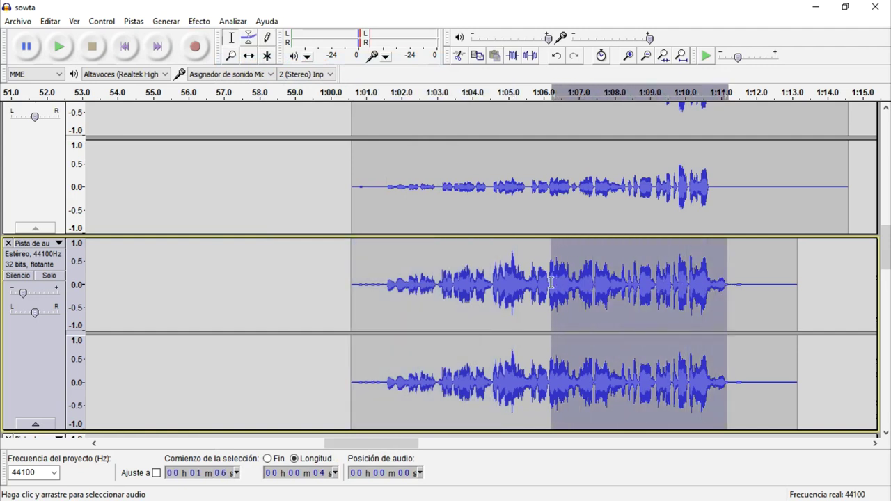
pyautogui.click(199, 21)
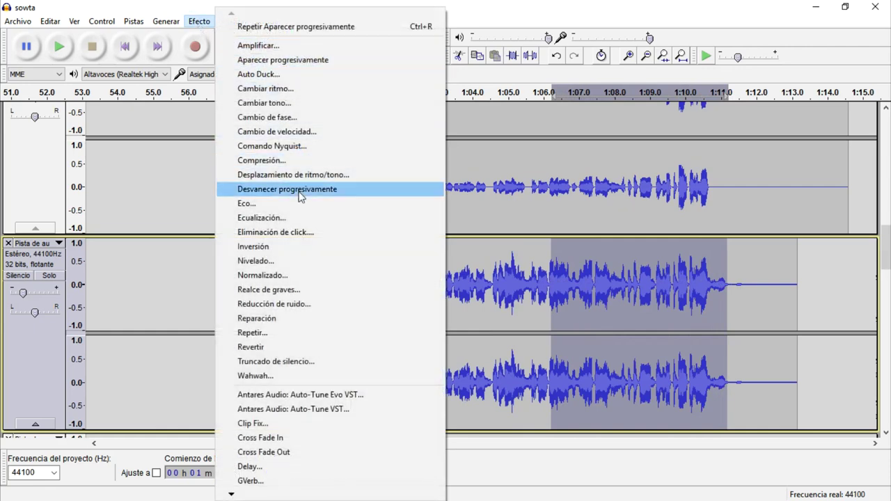
pyautogui.click(299, 190)
pyautogui.click(509, 294)
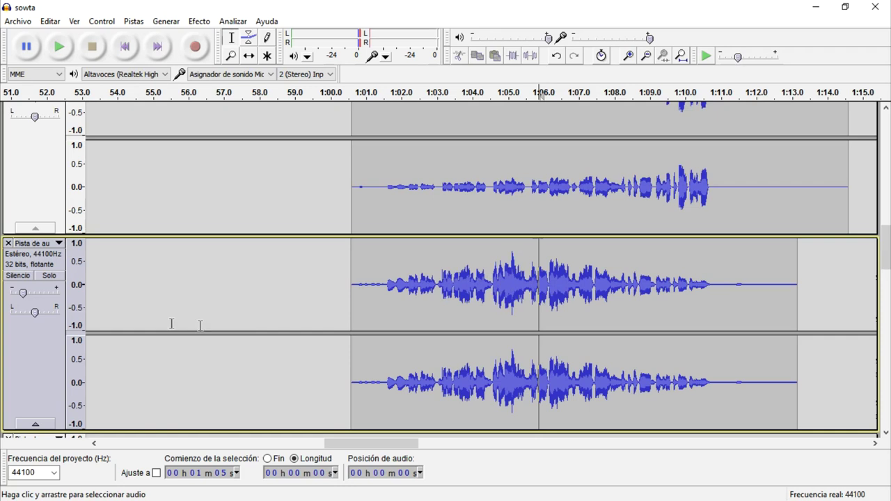
# Set the faded track's gain to -15 dB and listen to the mix from about 1:04
pyautogui.doubleClick(27, 295)
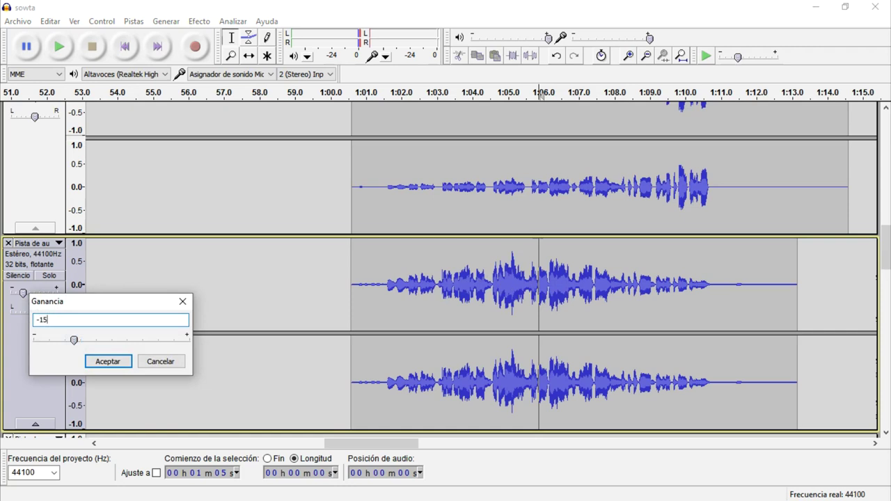
pyautogui.press('Return')
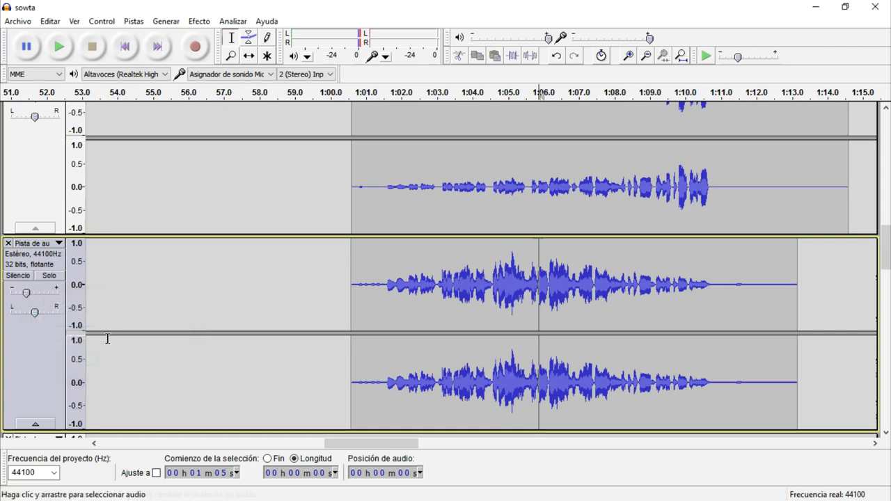
pyautogui.click(368, 322)
pyautogui.click(492, 306)
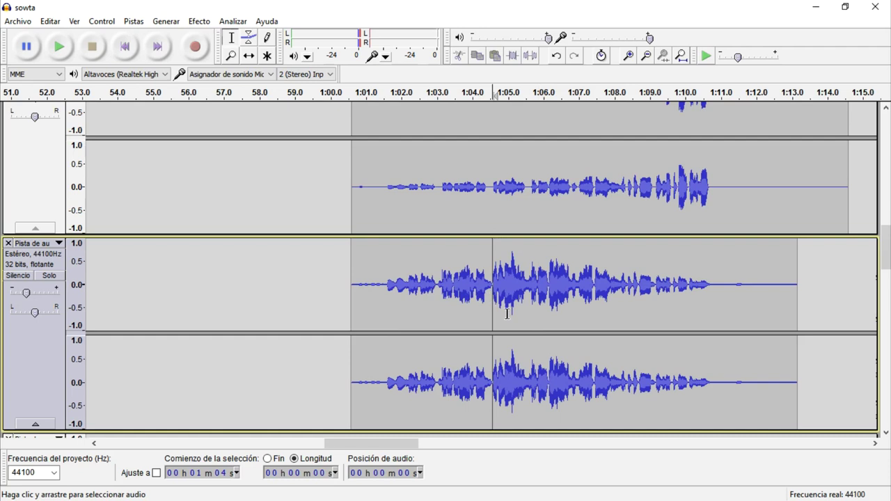
pyautogui.press('space')
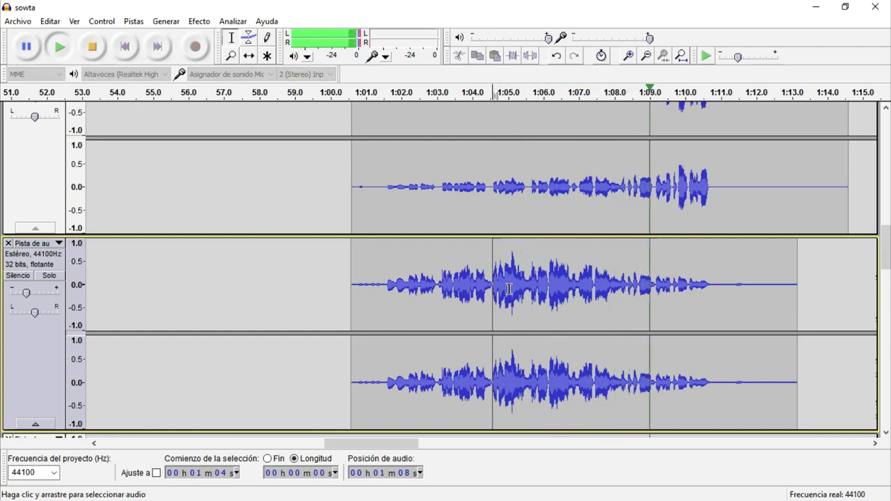
pyautogui.press('space')
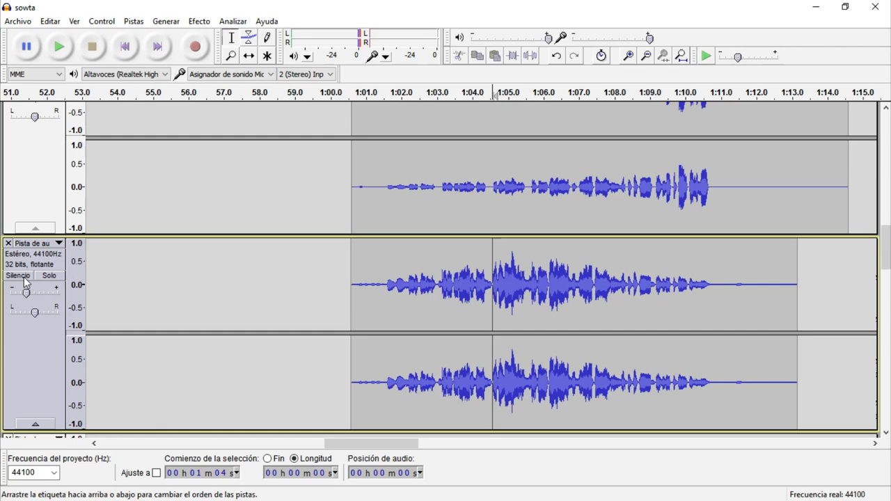
# Collapse the faded track, the cmp2020 track and the fading-out track above it
pyautogui.click(36, 426)
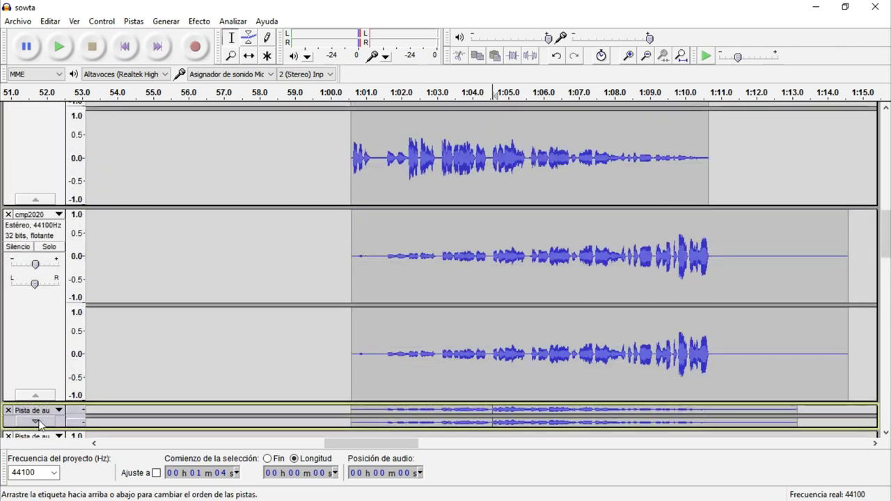
pyautogui.click(36, 397)
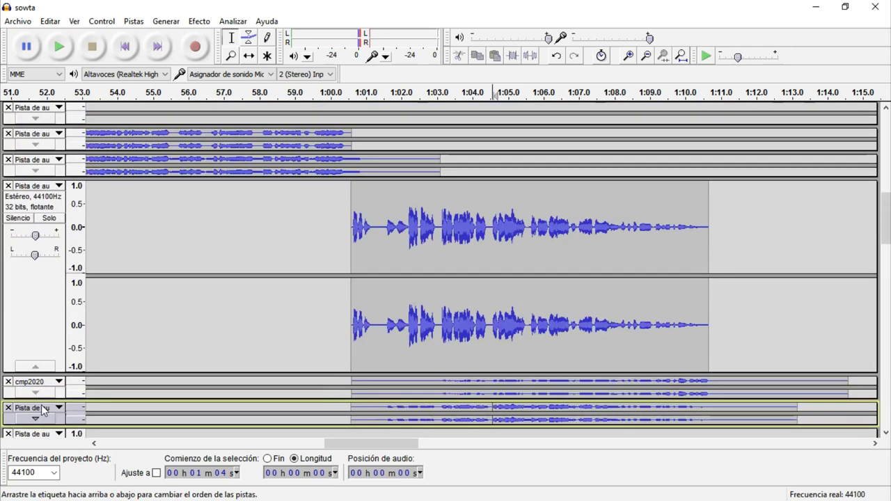
pyautogui.click(39, 367)
pyautogui.click(37, 367)
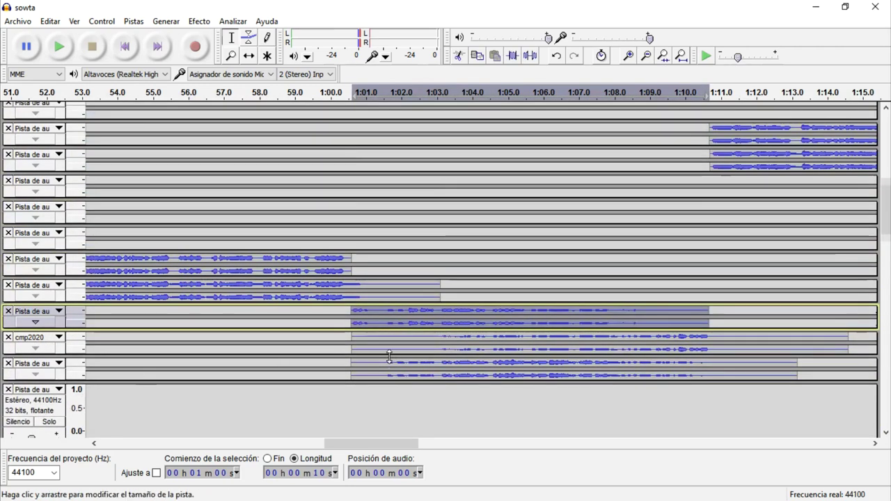
# Find the expanded tracks of the next section, place the cursor at about 1:40 and listen briefly
pyautogui.scroll(-5, 389, 356)
pyautogui.scroll(-3, 387, 357)
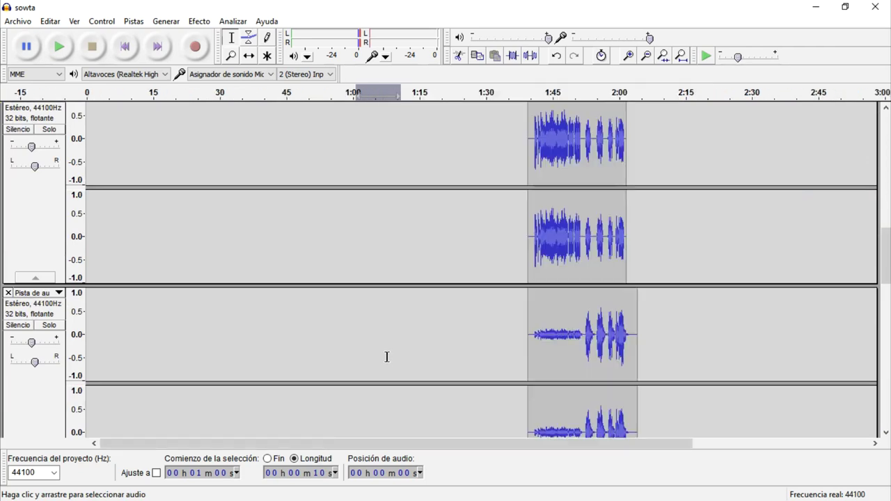
pyautogui.scroll(5, 387, 357)
pyautogui.click(529, 328)
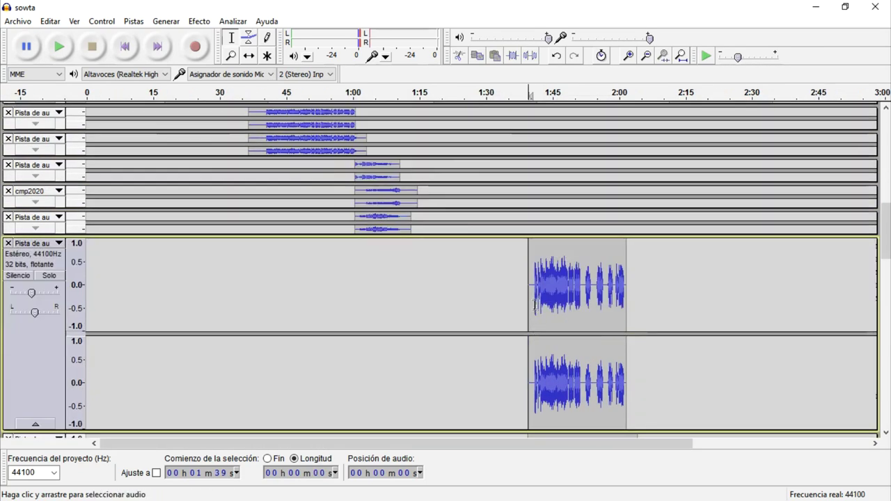
pyautogui.click(534, 303)
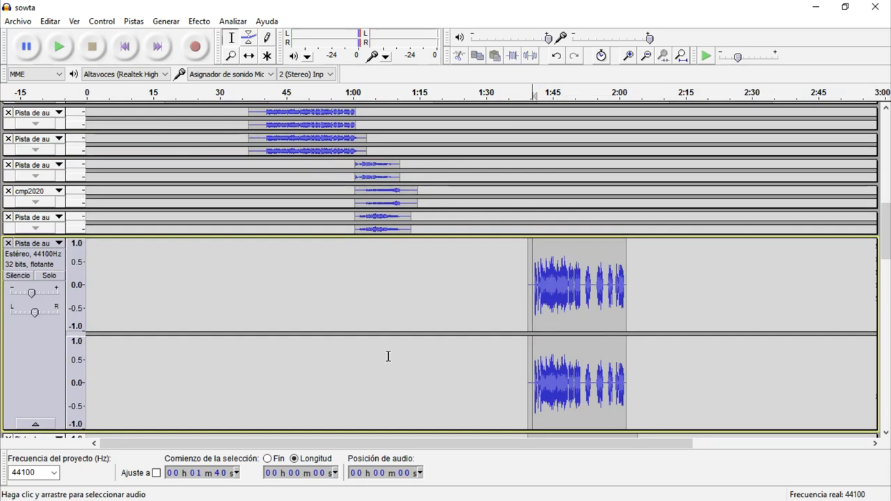
pyautogui.scroll(-5, 554, 341)
pyautogui.scroll(3, 561, 341)
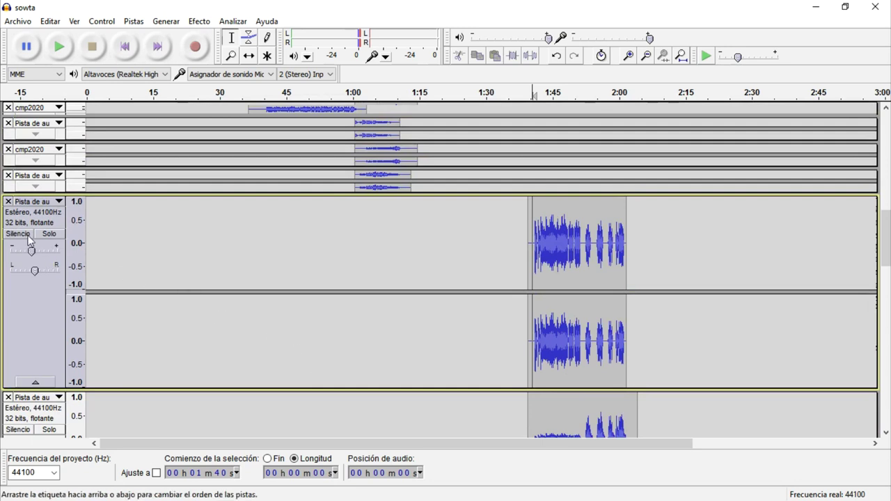
pyautogui.press('space')
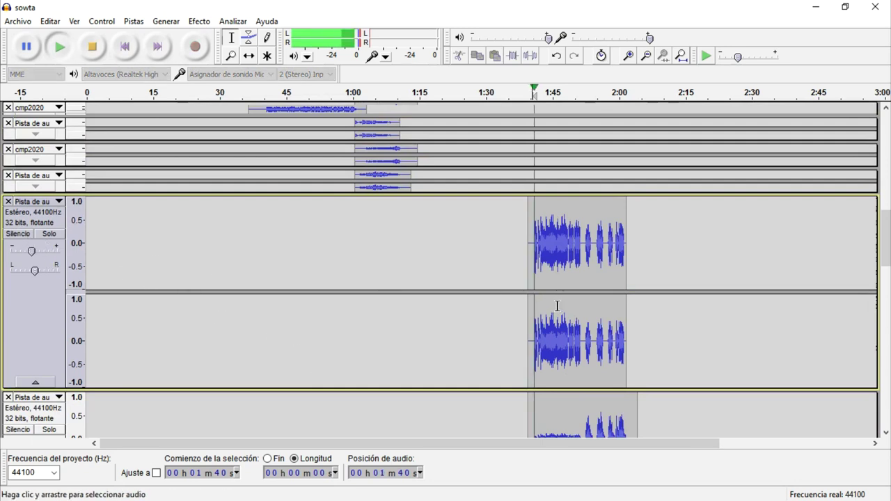
pyautogui.press('space')
# Compare the waveforms of the two tracks starting at about 1:40, placing the cursor at about 1:57 for a closer view
pyautogui.scroll(-4, 550, 307)
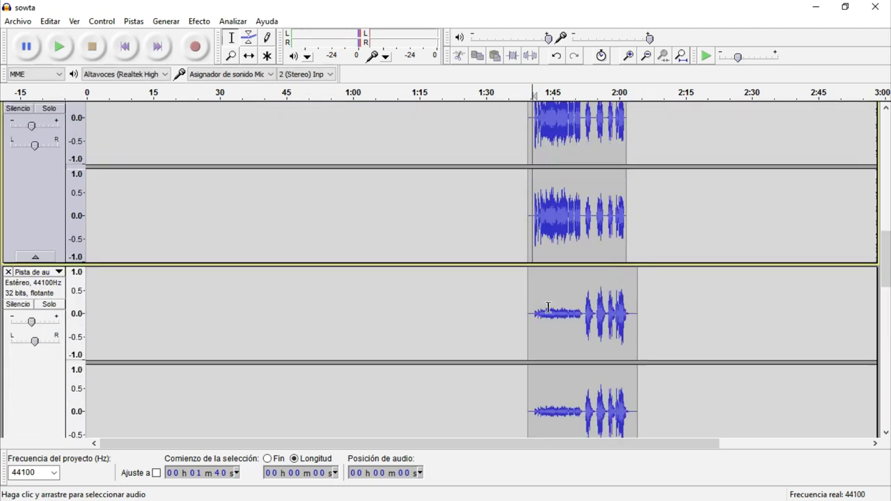
pyautogui.scroll(4, 549, 307)
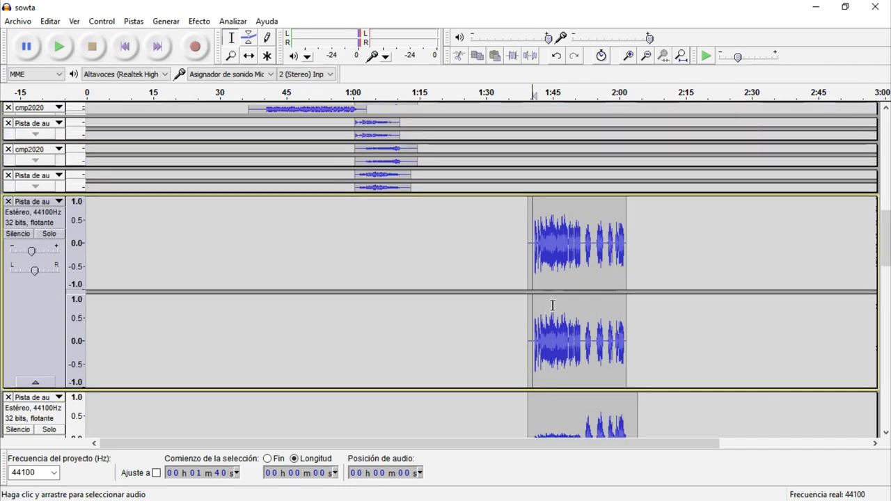
pyautogui.scroll(-5, 574, 323)
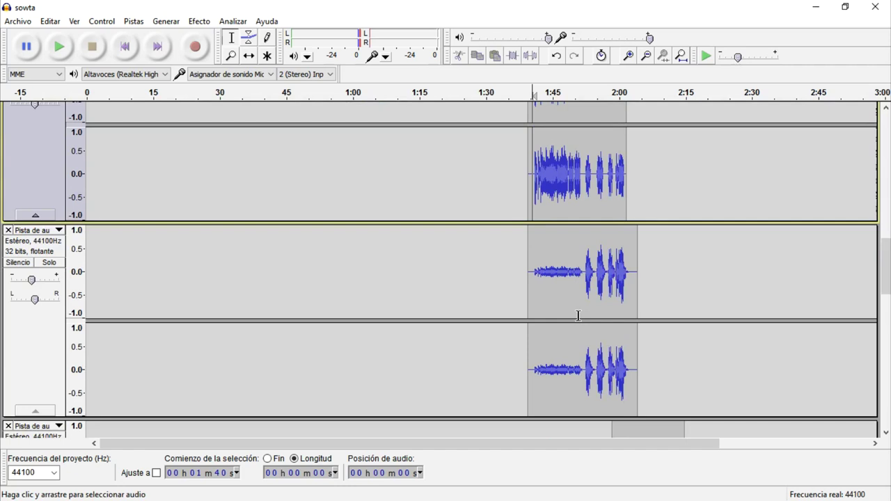
pyautogui.click(610, 205)
pyautogui.scroll(5, 620, 216)
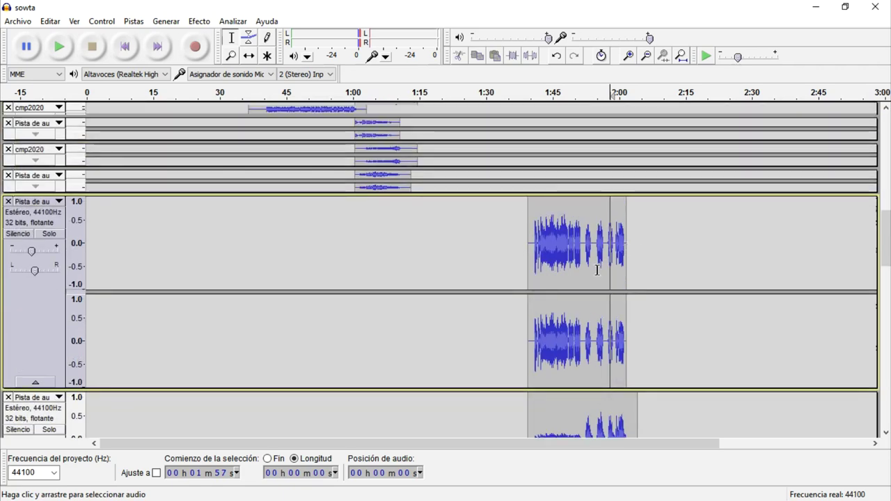
pyautogui.scroll(2, 595, 270)
pyautogui.scroll(1, 567, 269)
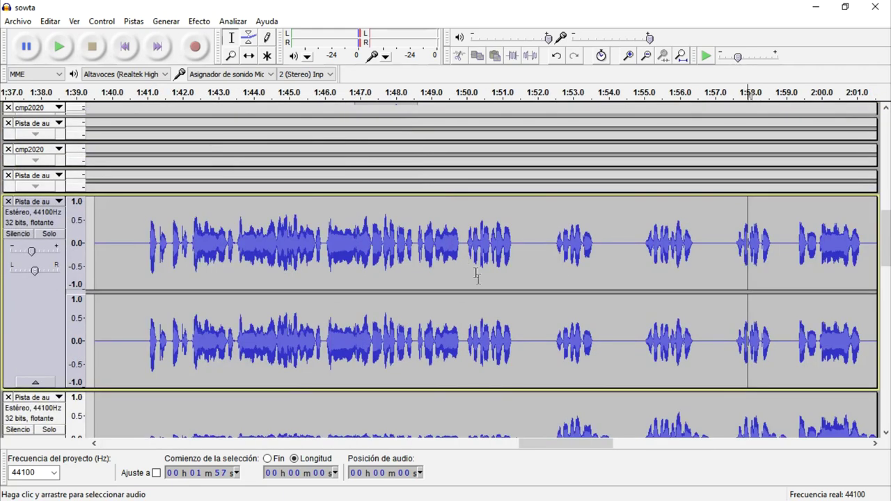
# Select the short phrase from about 1:52 to 1:54 in the upper track and listen to it
pyautogui.scroll(-5, 494, 273)
pyautogui.moveTo(546, 197); pyautogui.dragTo(600, 207)
pyautogui.scroll(3, 601, 207)
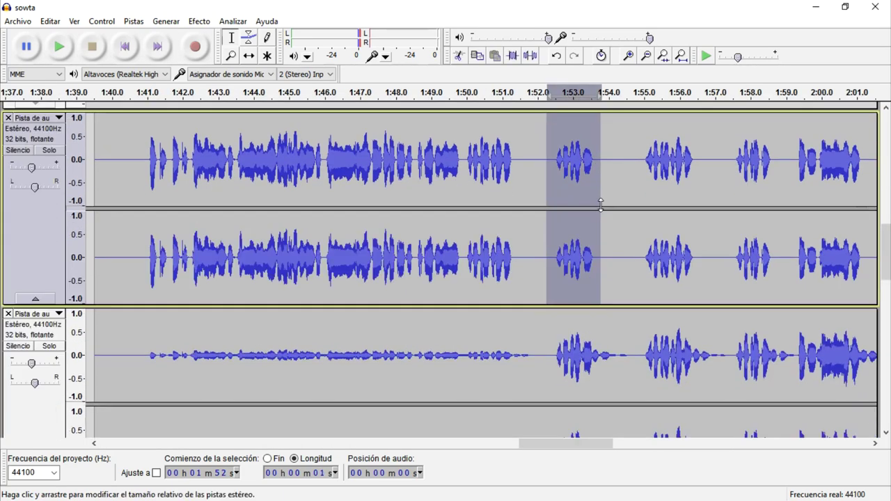
pyautogui.press('space')
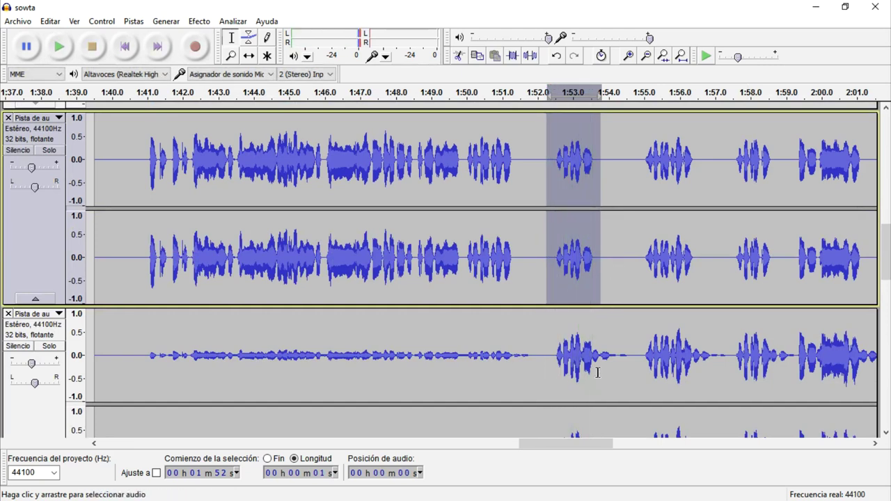
# Solo the lower of the two tracks and listen to its quiet passage from about 1:41
pyautogui.click(541, 356)
pyautogui.scroll(-2, 529, 362)
pyautogui.click(149, 283)
pyautogui.click(49, 272)
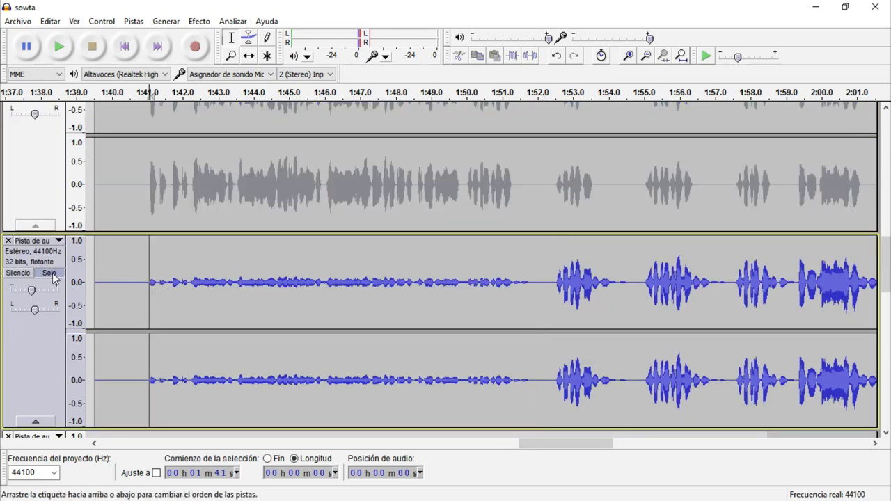
pyautogui.press('space')
pyautogui.press('space')
# Listen to the soloed track's louder phrases from about 1:52 and release its solo
pyautogui.click(551, 291)
pyautogui.press('space')
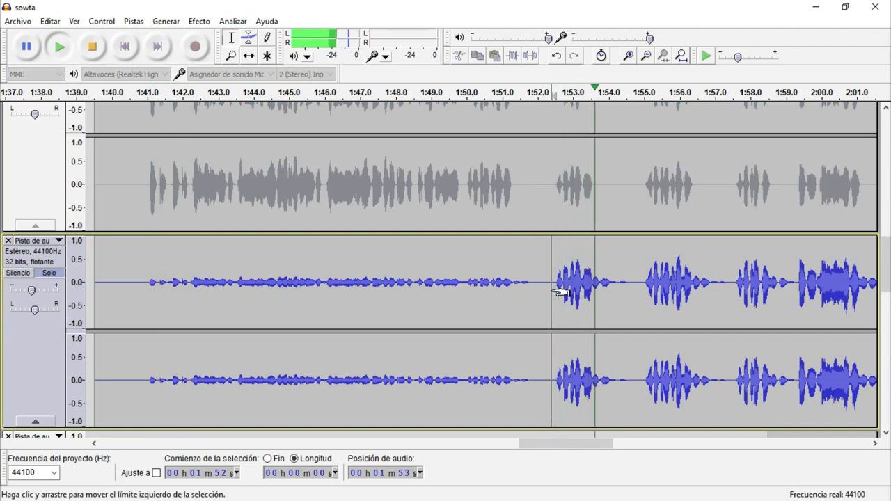
pyautogui.press('space')
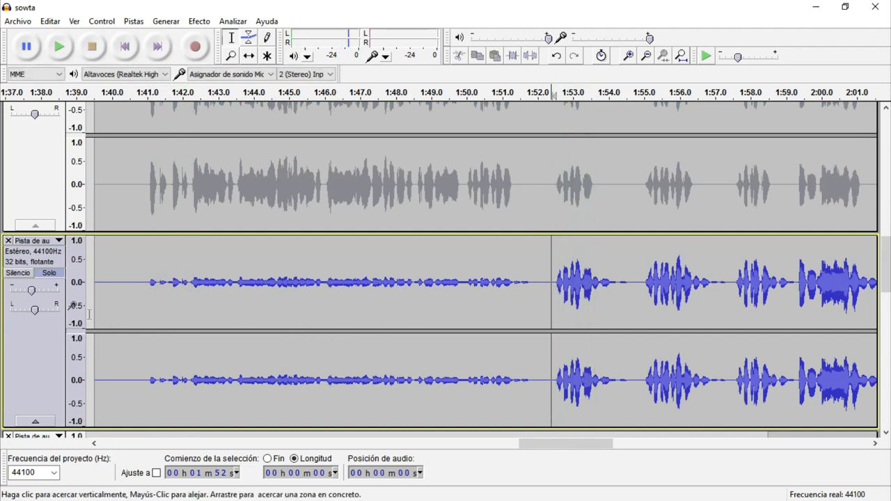
pyautogui.click(48, 273)
# Select the lower track's quiet passage from about 1:41 to 1:52 and inspect the Amplificar settings without applying them
pyautogui.moveTo(145, 300); pyautogui.dragTo(538, 306)
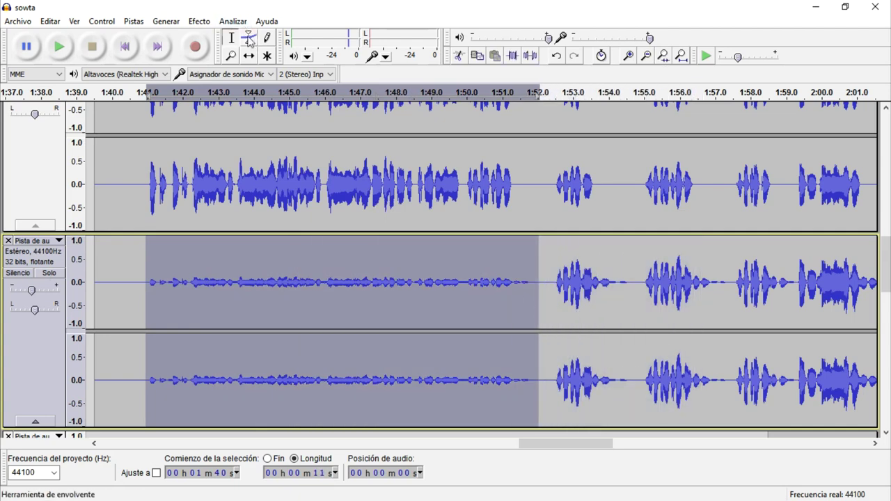
pyautogui.click(199, 20)
pyautogui.click(258, 42)
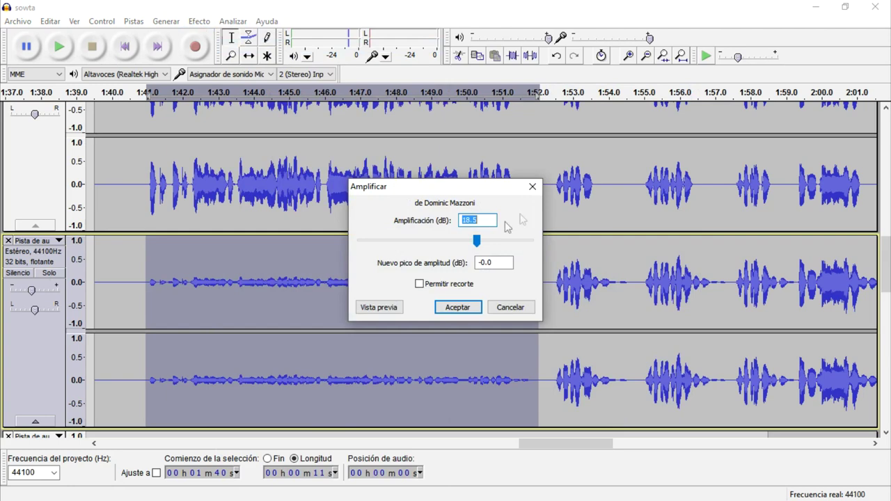
pyautogui.click(532, 186)
# Select the lower track's louder phrases from about 1:52 to 2:02 and inspect the Amplificar settings without applying them
pyautogui.moveTo(555, 284); pyautogui.dragTo(802, 285)
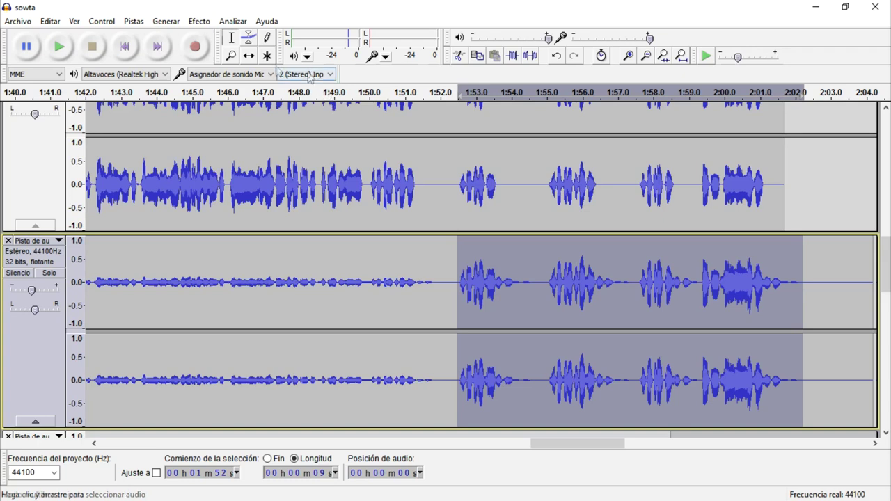
pyautogui.click(199, 21)
pyautogui.click(259, 42)
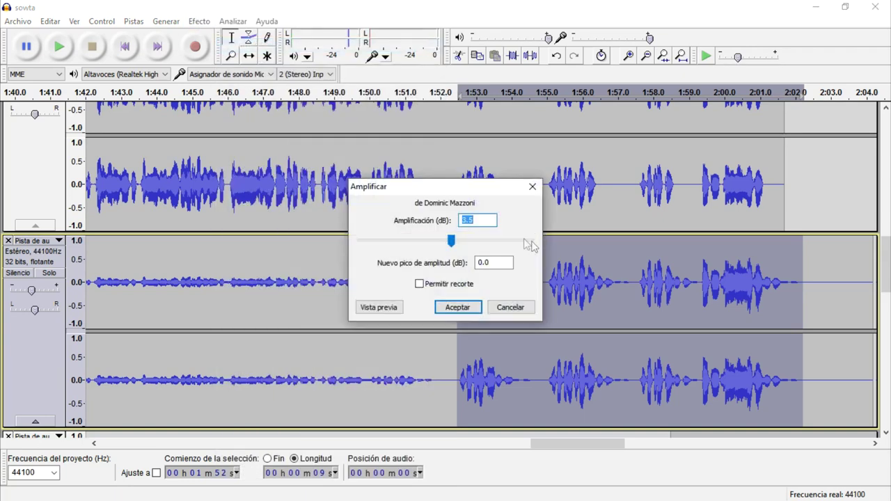
pyautogui.click(532, 187)
# Select part of the lower track's quiet passage from about 1:47 to 1:50 and inspect the Amplificar settings without applying them
pyautogui.moveTo(362, 285); pyautogui.dragTo(258, 285)
pyautogui.click(199, 21)
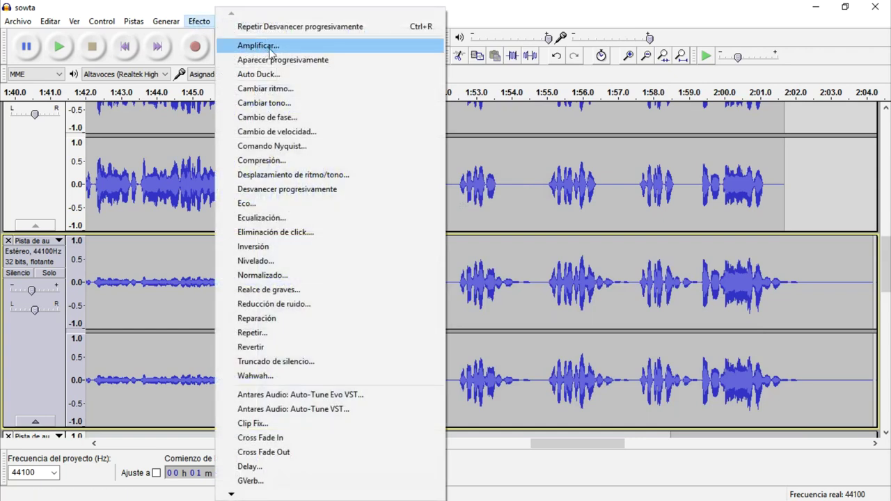
pyautogui.click(261, 43)
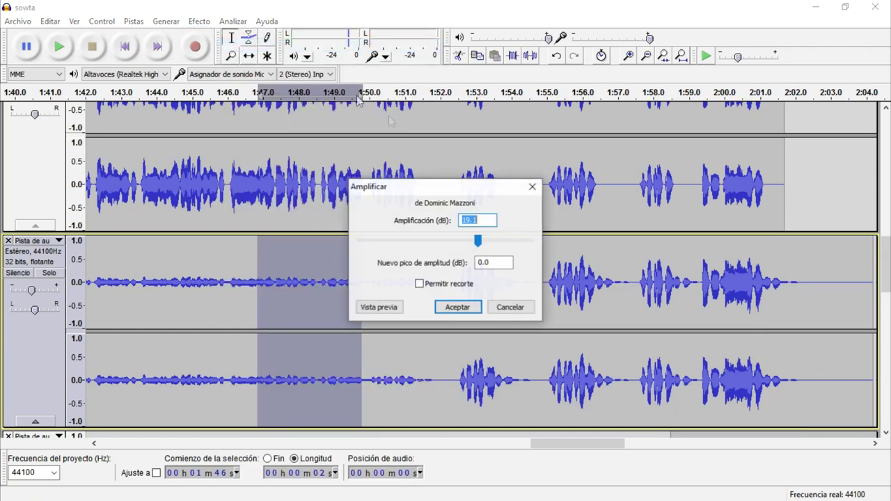
pyautogui.click(531, 194)
pyautogui.click(446, 291)
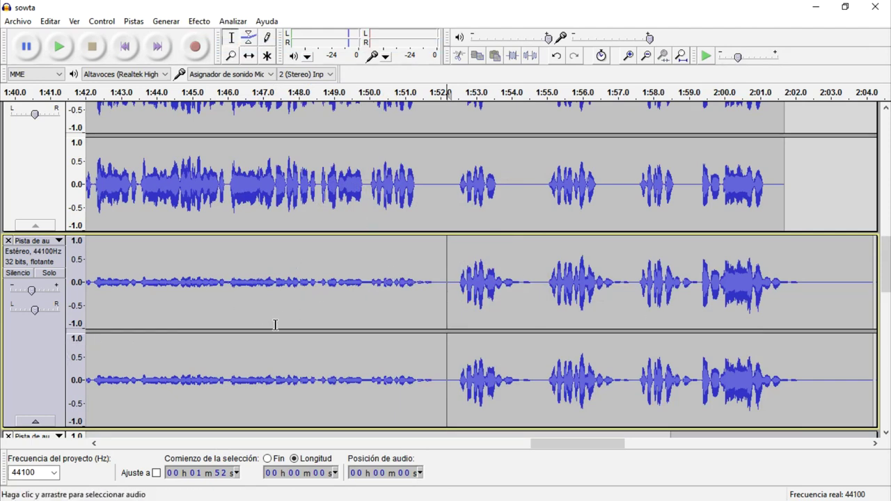
# Collapse the two layered tracks that start at about 1:40
pyautogui.scroll(-3, 104, 249)
pyautogui.scroll(2, 106, 249)
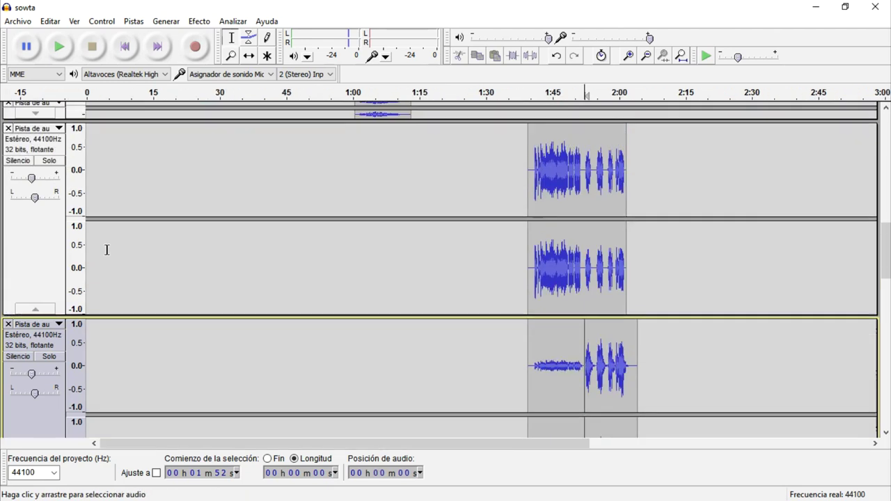
pyautogui.click(35, 308)
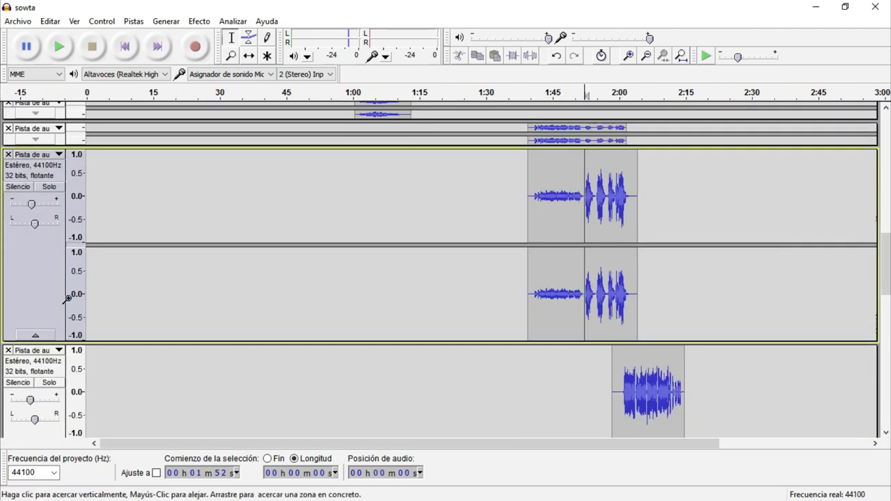
pyautogui.click(35, 335)
# Expand the track above cmp2020 and silence its audio from about 1:01.6 to 1:02.2
pyautogui.scroll(4, 188, 287)
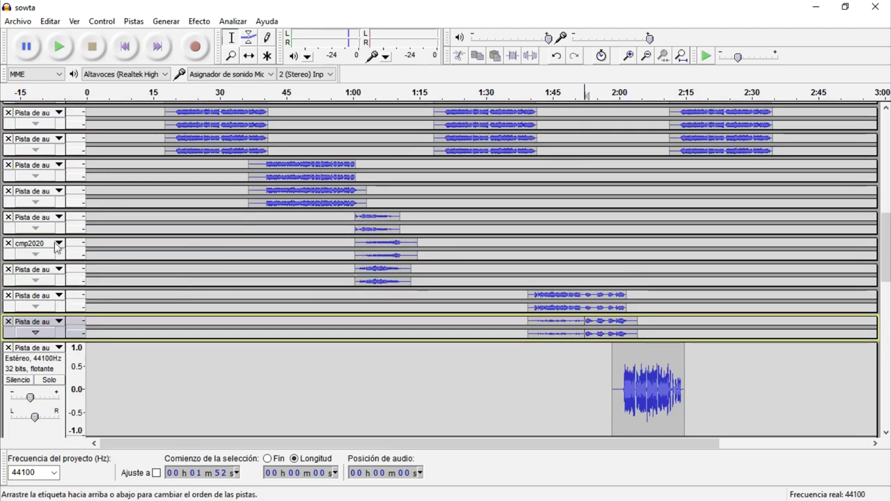
pyautogui.click(34, 228)
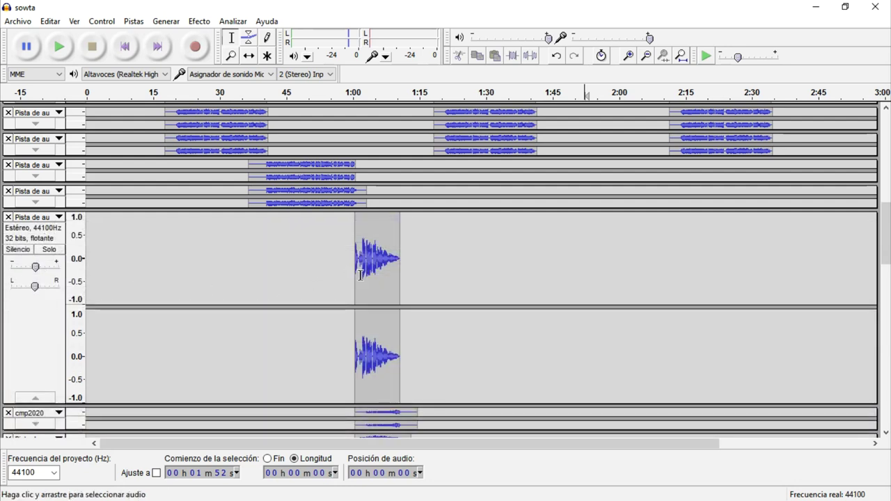
pyautogui.scroll(5, 360, 270)
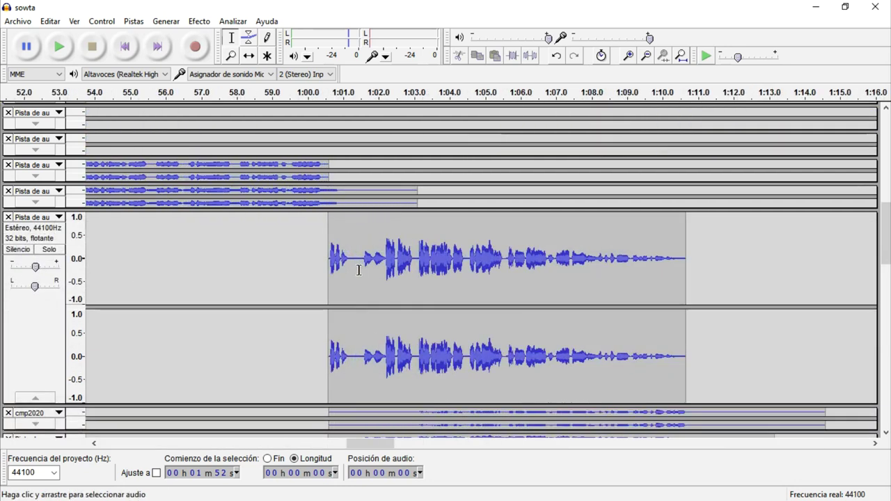
pyautogui.moveTo(381, 274); pyautogui.dragTo(461, 290)
pyautogui.press('space')
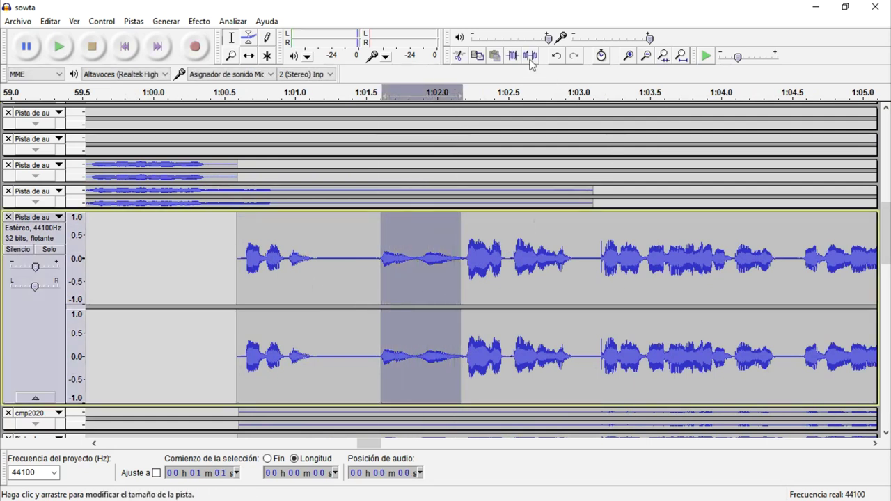
# Expand the cmp2020 track and silence its matching passage from about 1:01.6 to 1:02.2
pyautogui.scroll(-5, 388, 290)
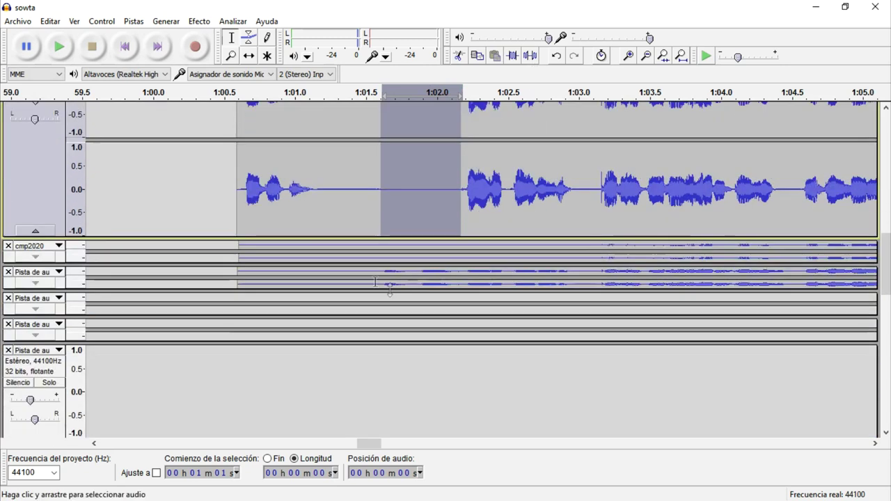
pyautogui.click(35, 257)
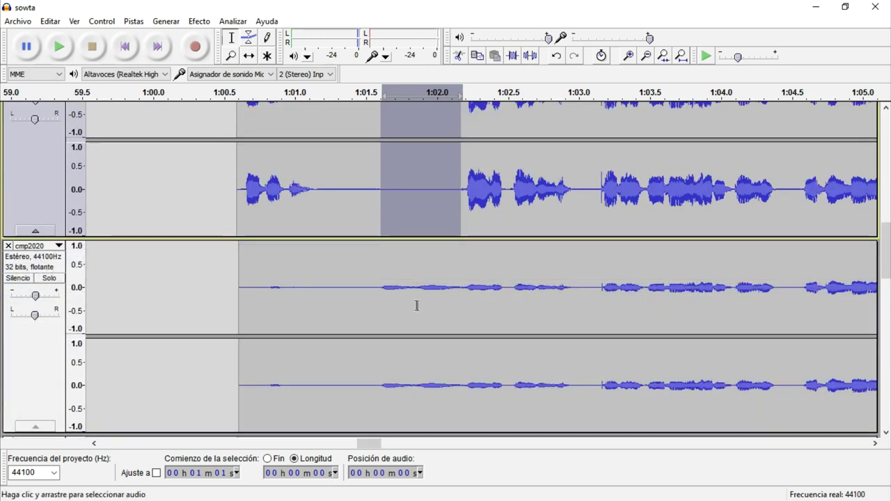
pyautogui.moveTo(382, 293); pyautogui.dragTo(464, 312)
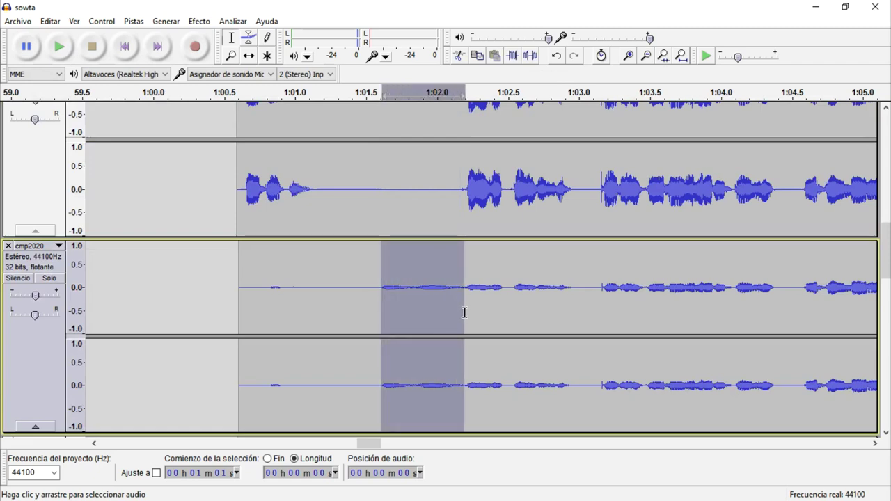
pyautogui.click(534, 59)
# Silence the same passage, about 1:01.6 to 1:02.2, in the collapsed track directly below cmp2020
pyautogui.scroll(-3, 383, 279)
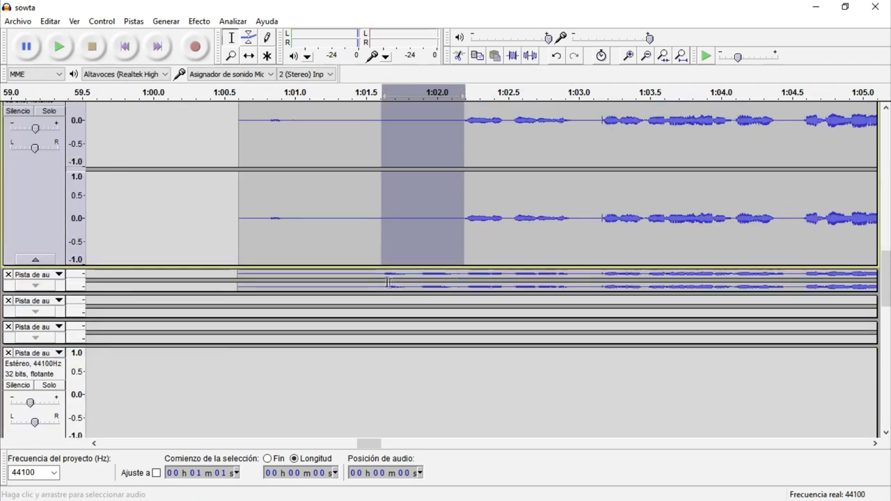
pyautogui.press('Down')
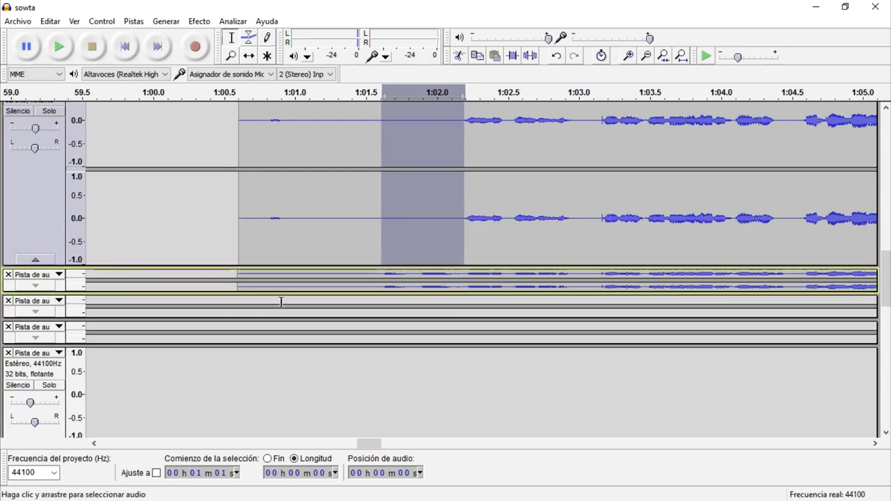
pyautogui.click(35, 285)
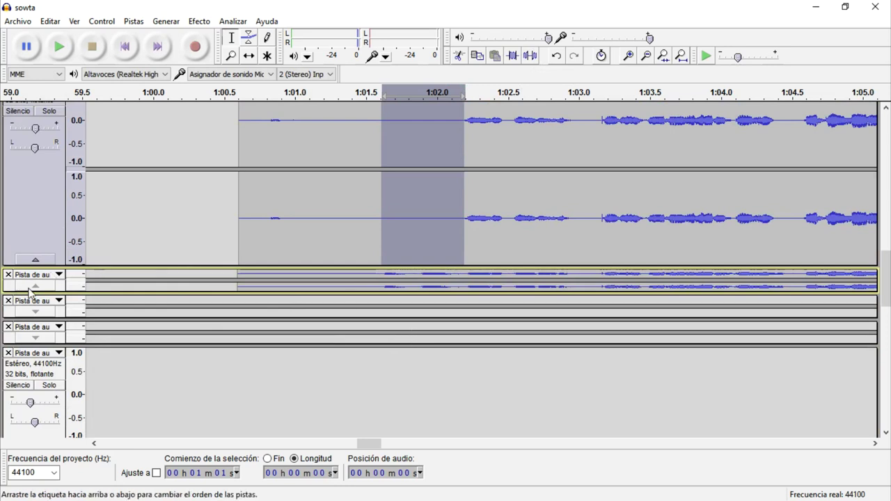
pyautogui.moveTo(382, 279); pyautogui.dragTo(462, 286)
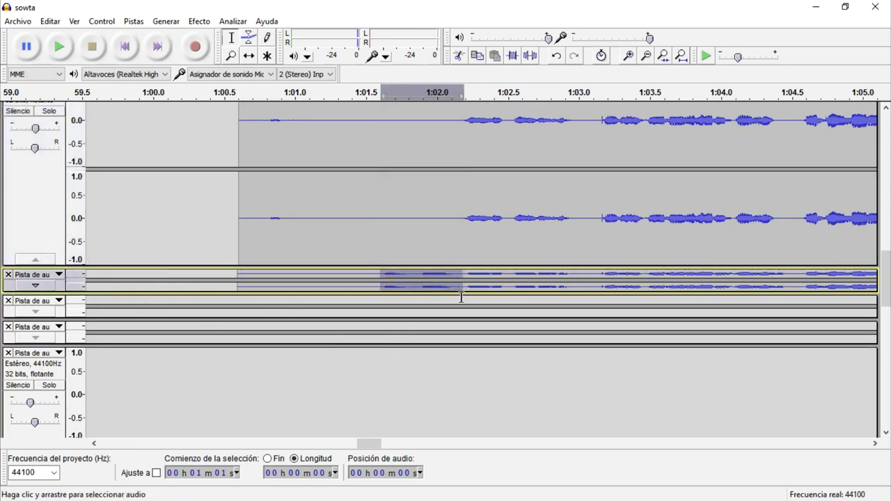
pyautogui.press('space')
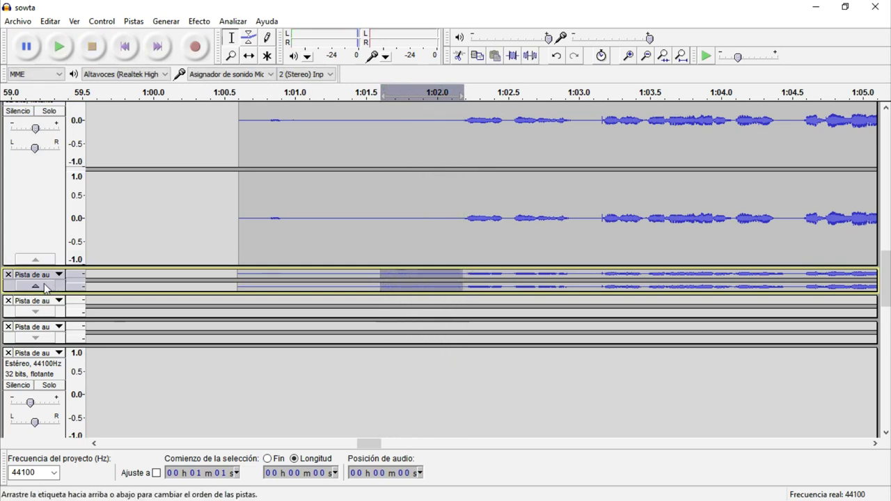
# Play the full mix from about 2:00, at the entry of the upper expanded late-section track, and toggle that track's solo on and off
pyautogui.scroll(-5, 44, 287)
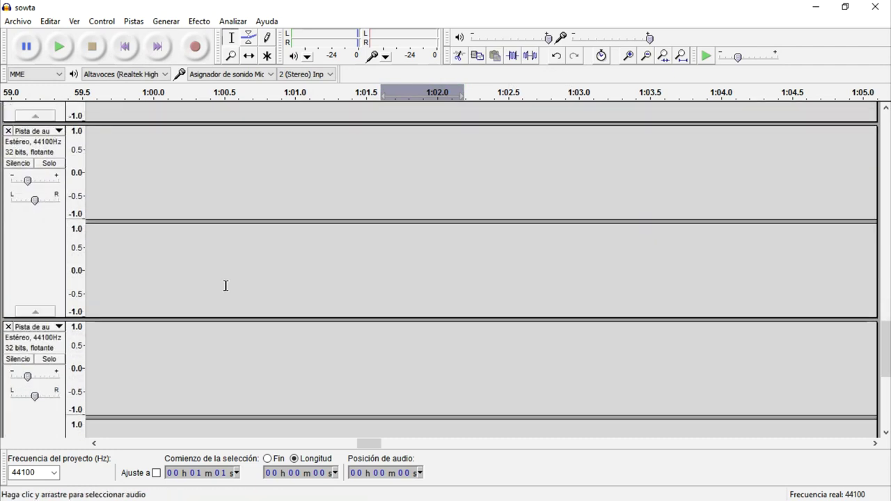
pyautogui.hotkey('ctrl', 'f')
pyautogui.scroll(5, 697, 250)
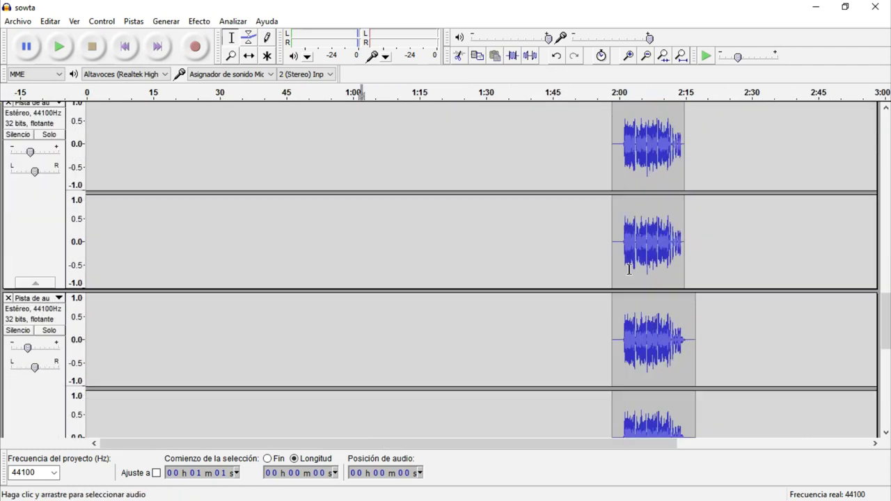
pyautogui.click(623, 259)
pyautogui.click(615, 303)
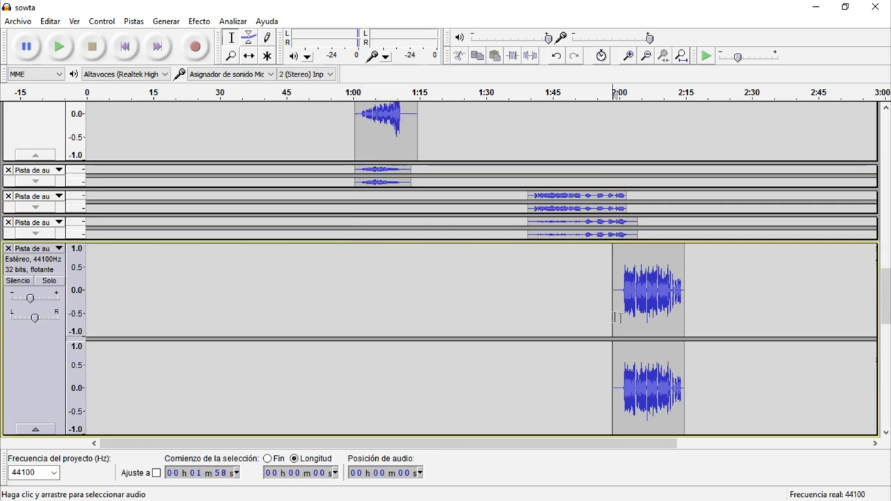
pyautogui.click(620, 302)
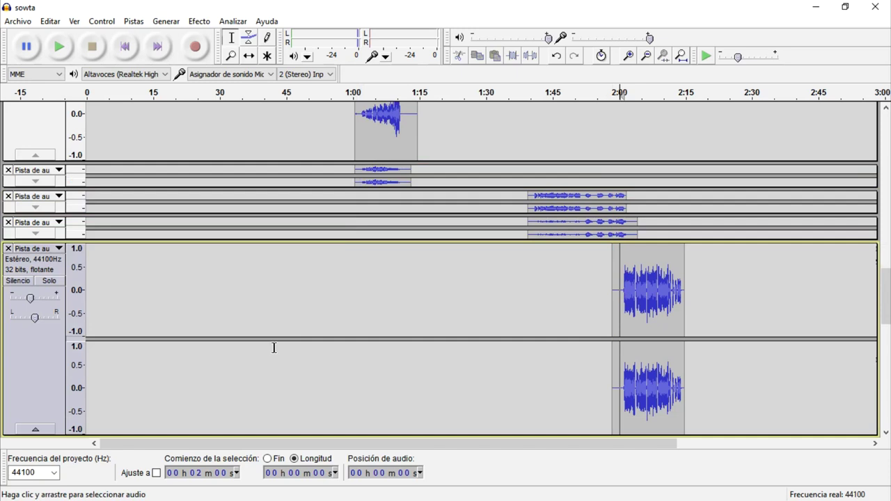
pyautogui.press('space')
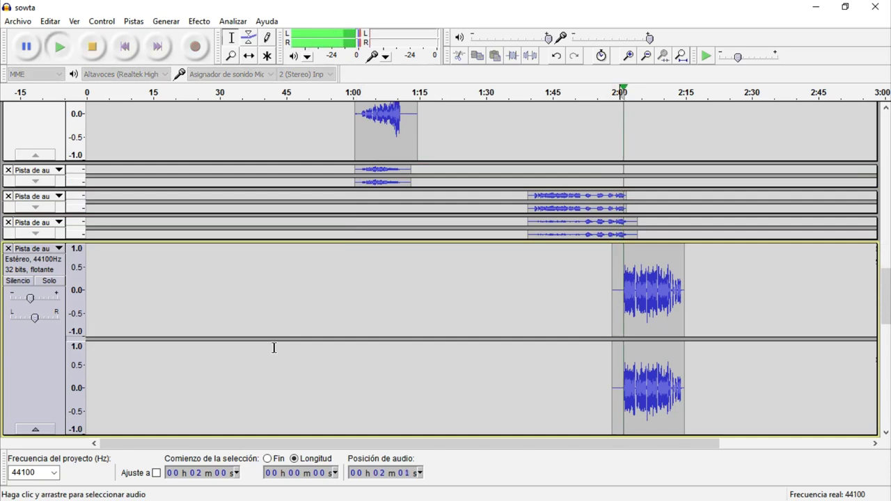
pyautogui.press('space')
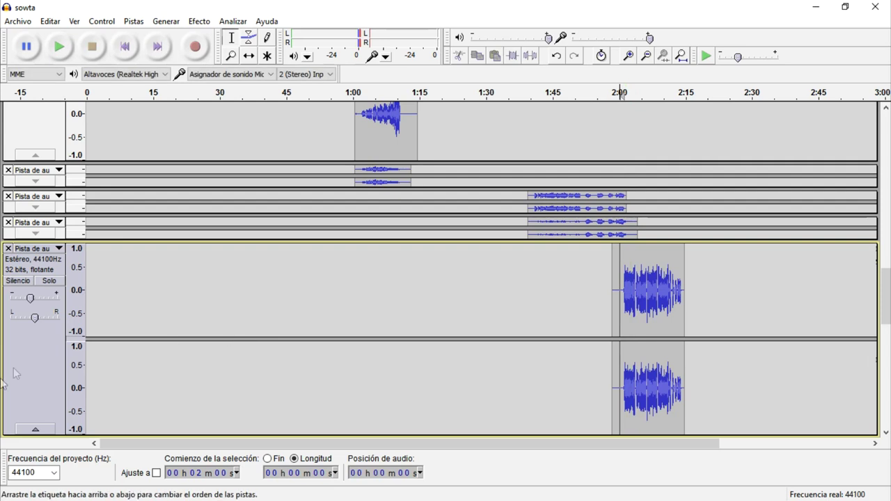
pyautogui.click(49, 282)
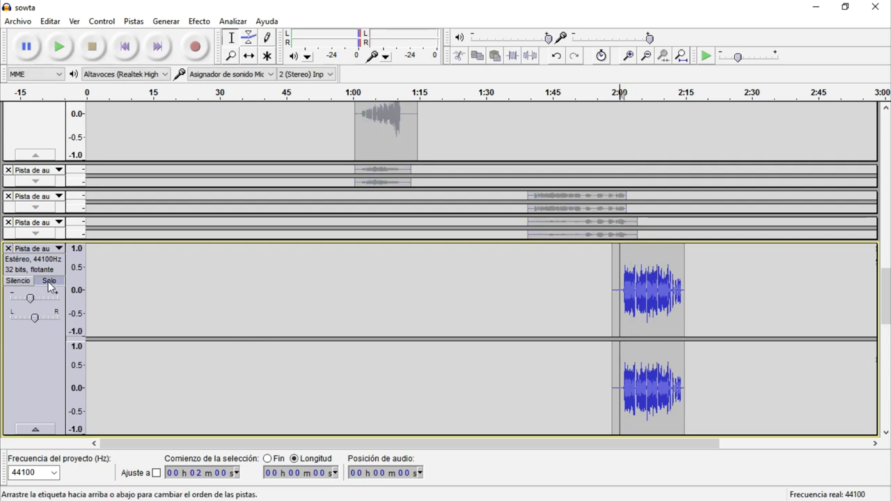
pyautogui.click(48, 282)
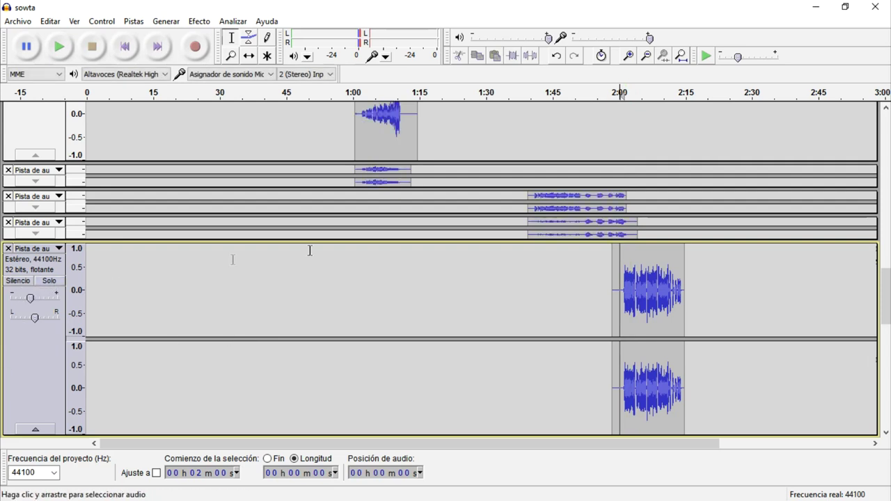
# Expand the upper of the two tracks starting near 1:40, listen to it soloed from about 1:41, and release its solo
pyautogui.click(532, 196)
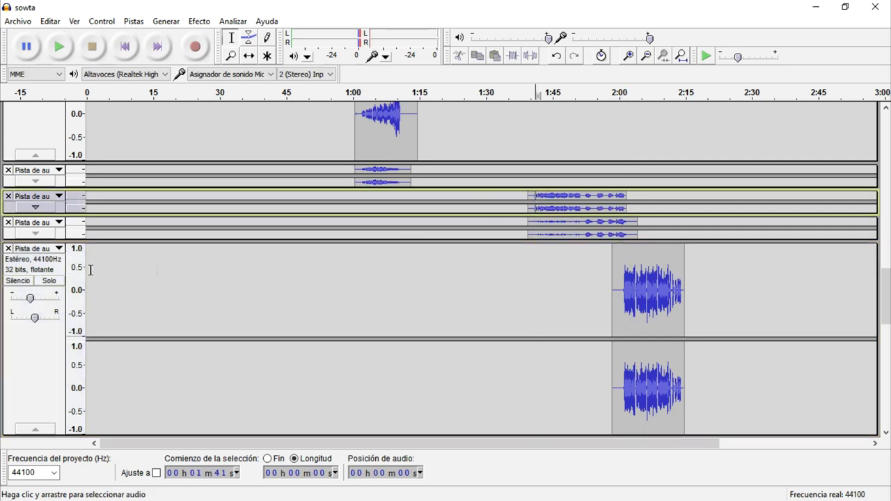
pyautogui.click(35, 207)
pyautogui.click(48, 228)
pyautogui.press('space')
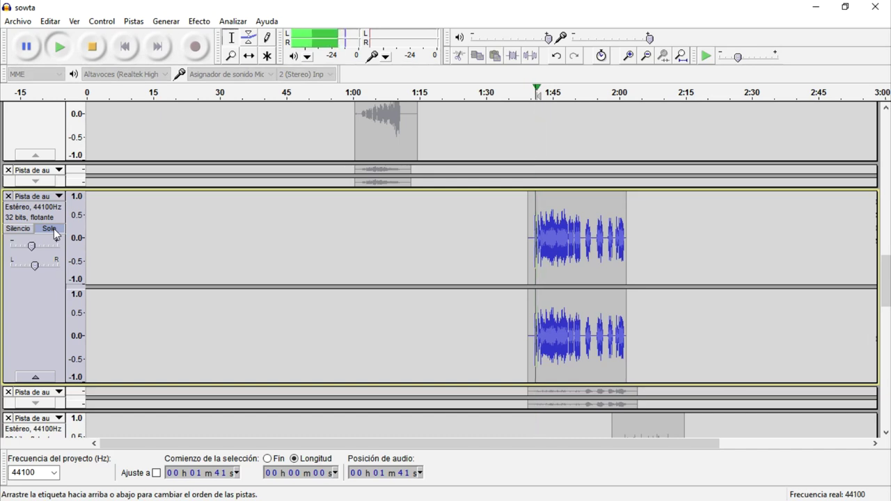
pyautogui.press('space')
pyautogui.click(52, 231)
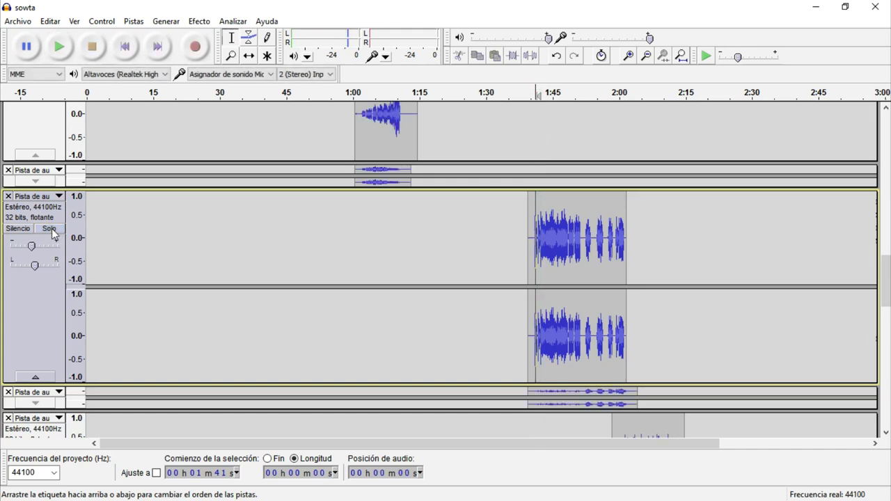
# Solo the upper late-section track, listen to it from about 2:00, and release its solo
pyautogui.scroll(-5, 76, 264)
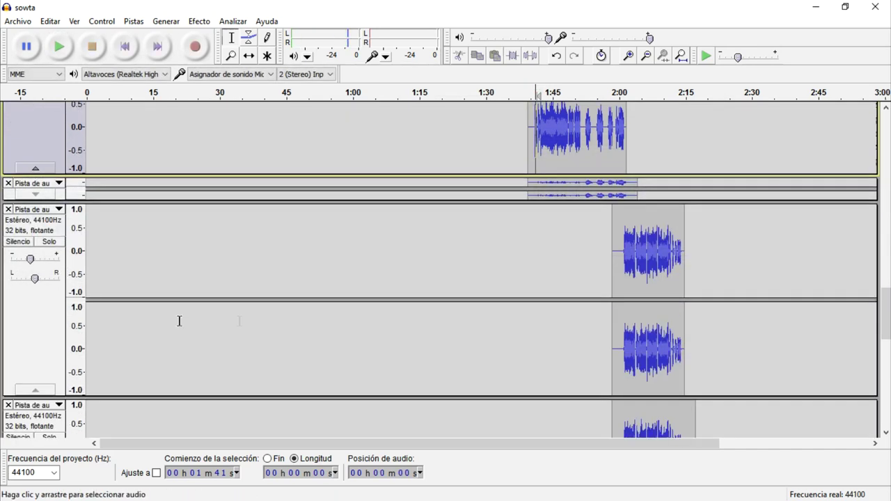
pyautogui.click(621, 259)
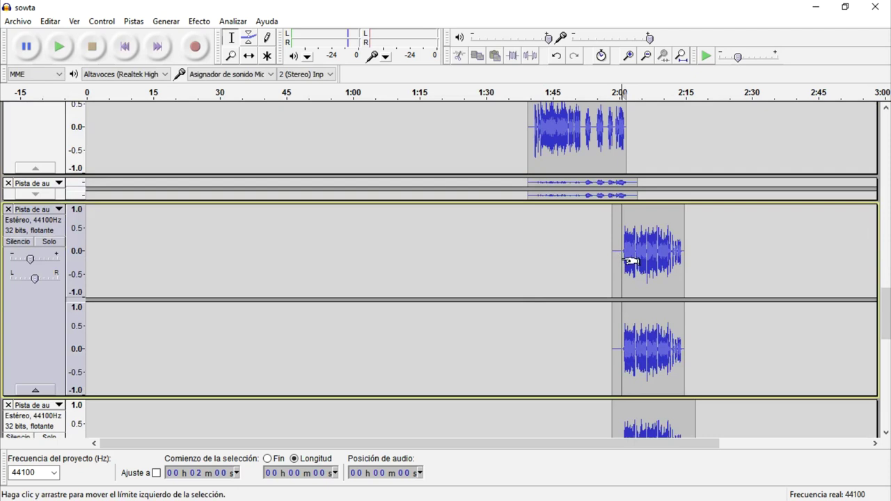
pyautogui.click(49, 241)
pyautogui.press('space')
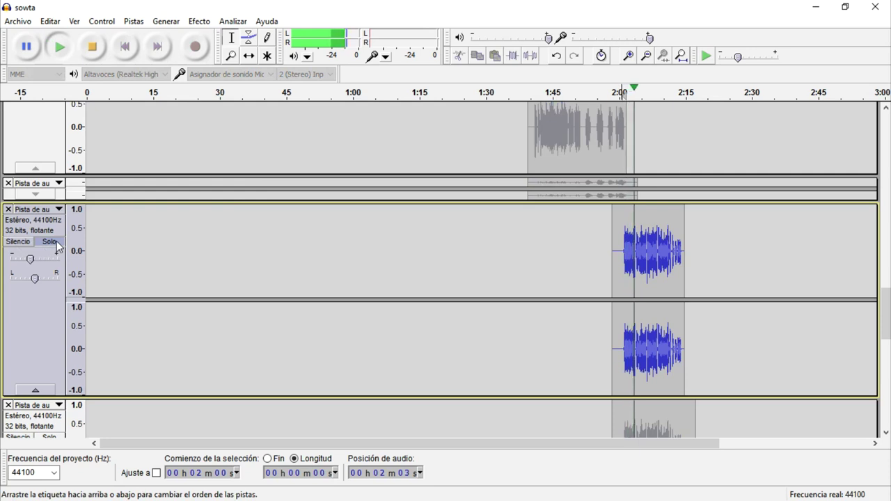
pyautogui.press('space')
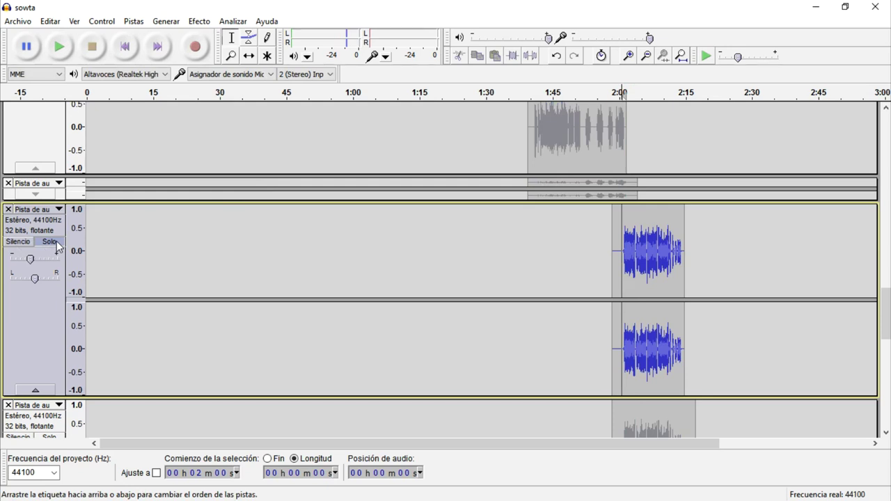
pyautogui.click(57, 244)
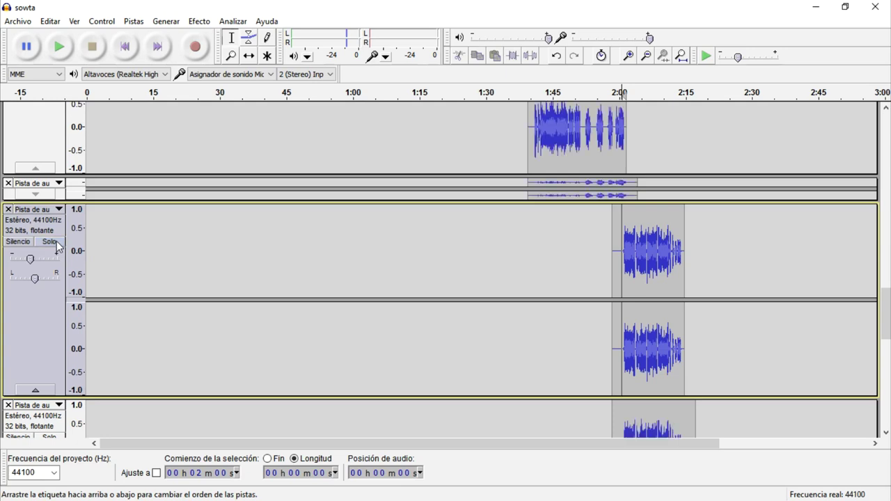
pyautogui.scroll(-2, 57, 247)
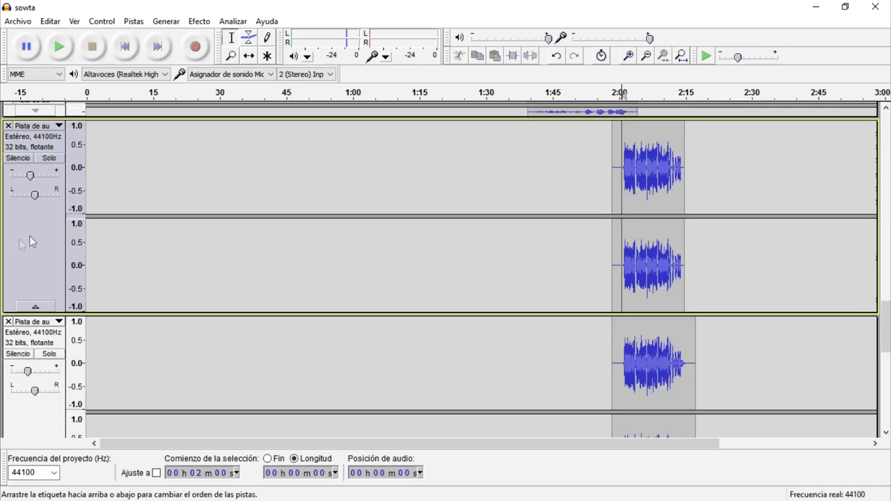
pyautogui.scroll(4, 72, 206)
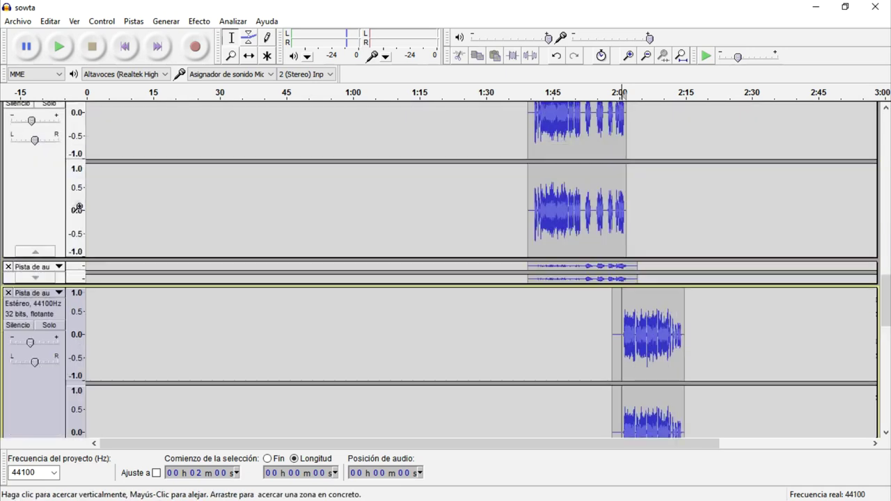
# Collapse the upper track starting near 1:40 and play the full mix from about 2:00
pyautogui.click(39, 252)
pyautogui.scroll(4, 39, 255)
pyautogui.scroll(-4, 45, 255)
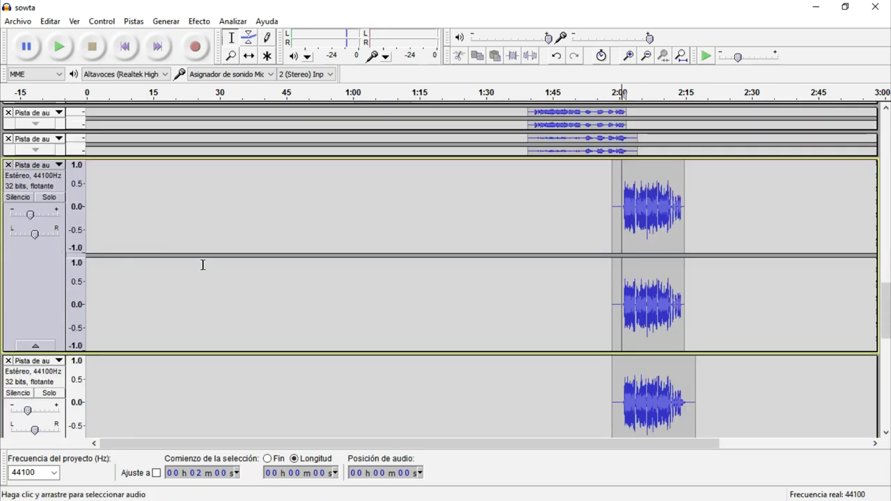
pyautogui.press('space')
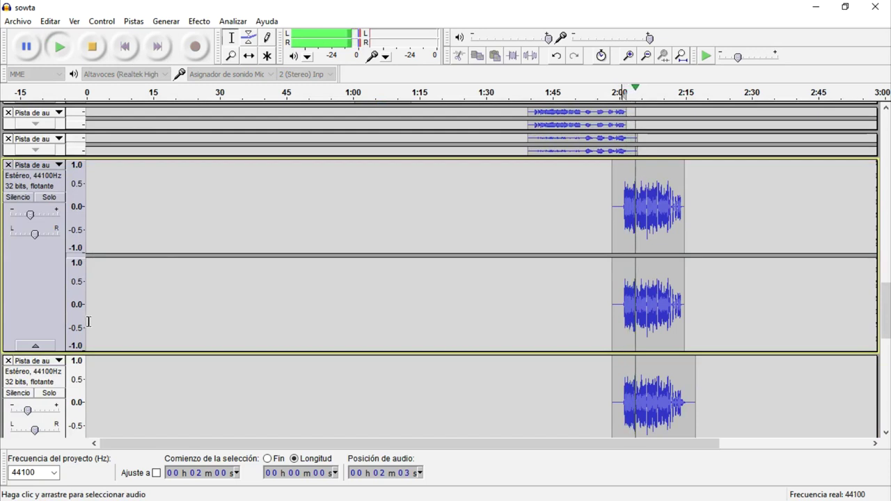
pyautogui.press('space')
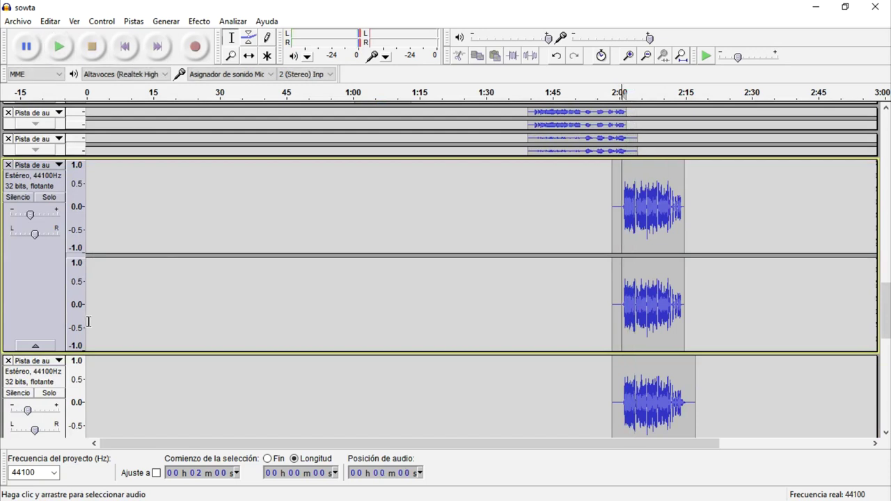
# Check the gain settings of the two expanded tracks starting near 2:00
pyautogui.doubleClick(30, 215)
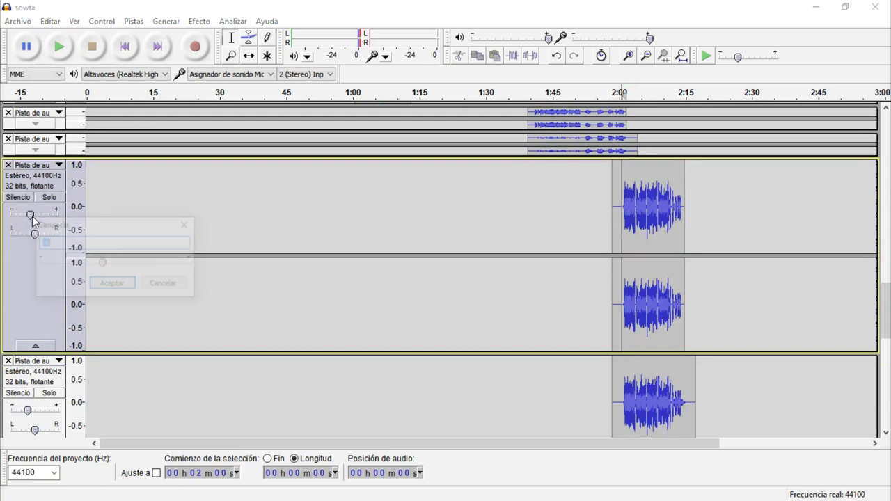
pyautogui.click(186, 224)
pyautogui.scroll(-3, 178, 225)
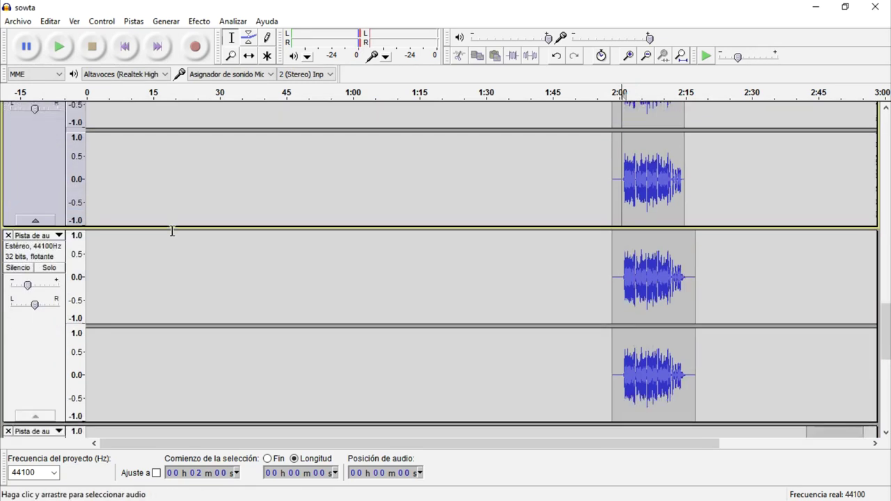
pyautogui.doubleClick(28, 285)
pyautogui.write('-1')
pyautogui.press('Return')
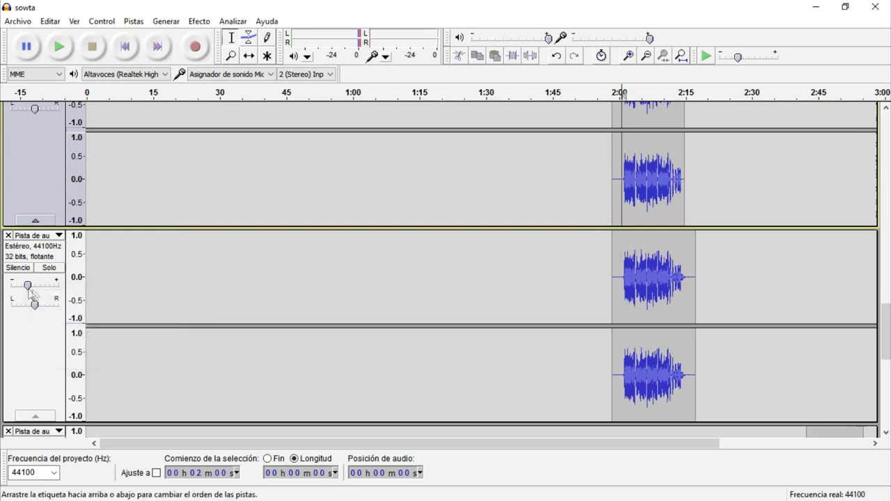
# Collapse both tracks starting near 2:00, the cmp2020 track and the track directly above it
pyautogui.click(35, 416)
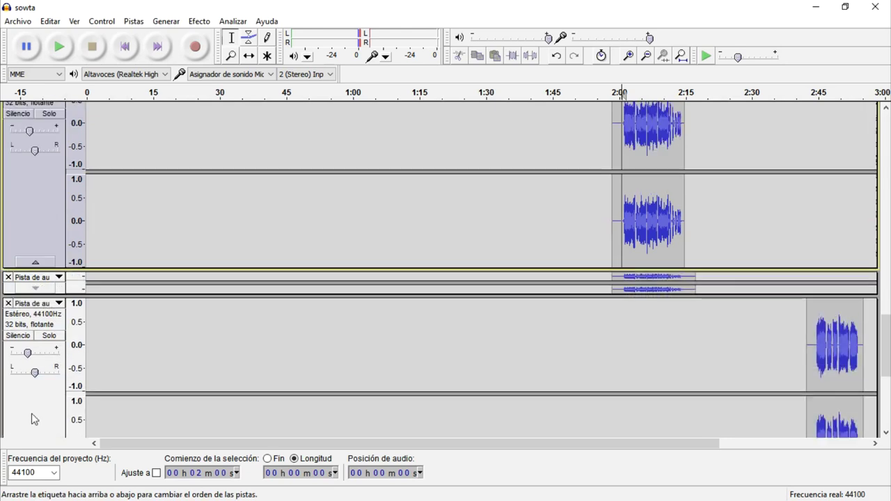
pyautogui.click(35, 305)
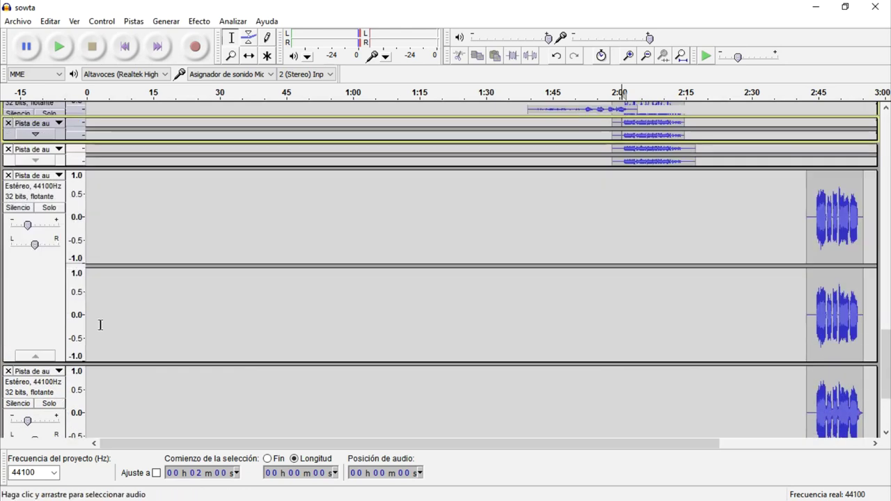
pyautogui.scroll(10, 684, 311)
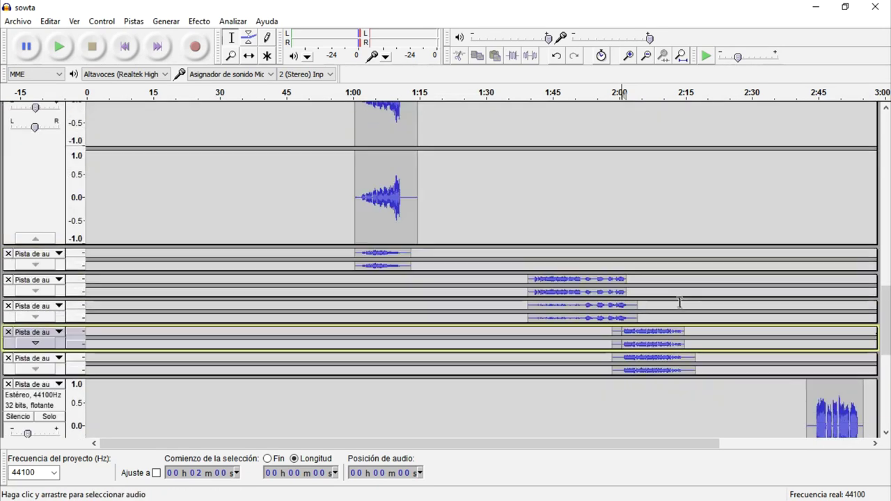
pyautogui.scroll(-10, 666, 292)
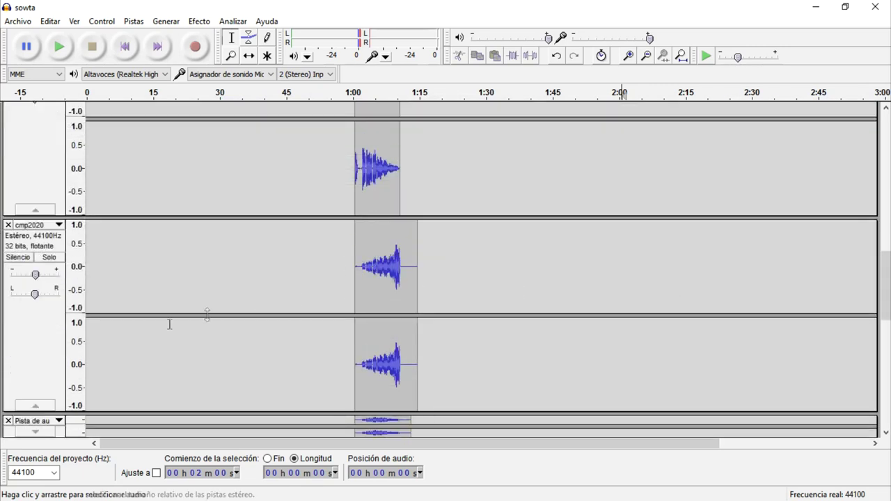
pyautogui.click(30, 409)
pyautogui.scroll(5, 42, 390)
pyautogui.click(39, 377)
pyautogui.scroll(5, 359, 326)
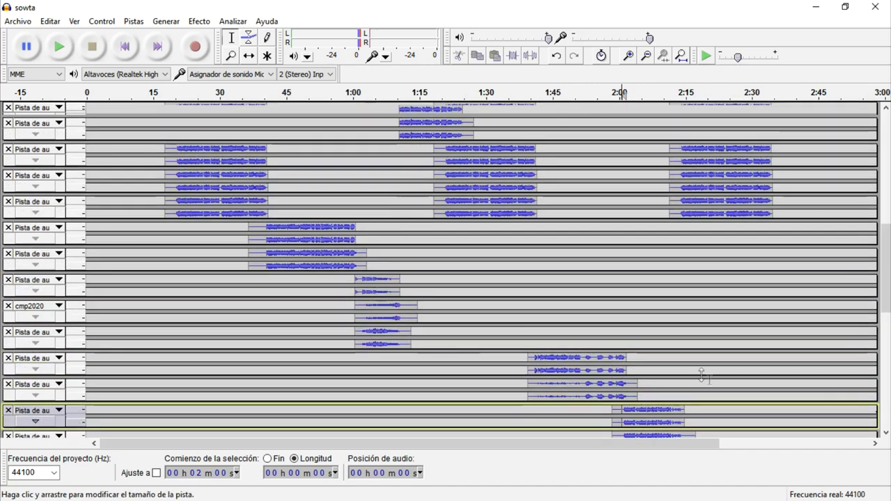
# Play the full mix from about 2:13, at the third entry of the repeated three-track section
pyautogui.scroll(-10, 687, 355)
pyautogui.scroll(-5, 688, 355)
pyautogui.scroll(5, 693, 357)
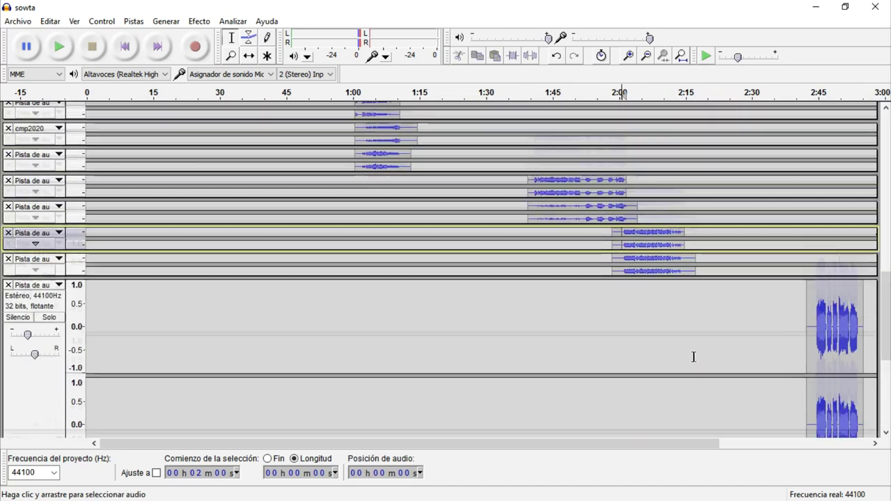
pyautogui.scroll(5, 742, 376)
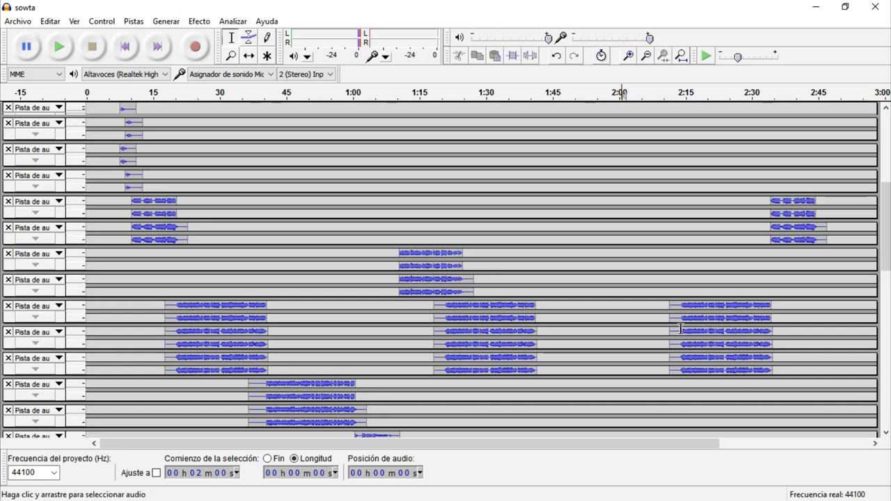
pyautogui.click(678, 318)
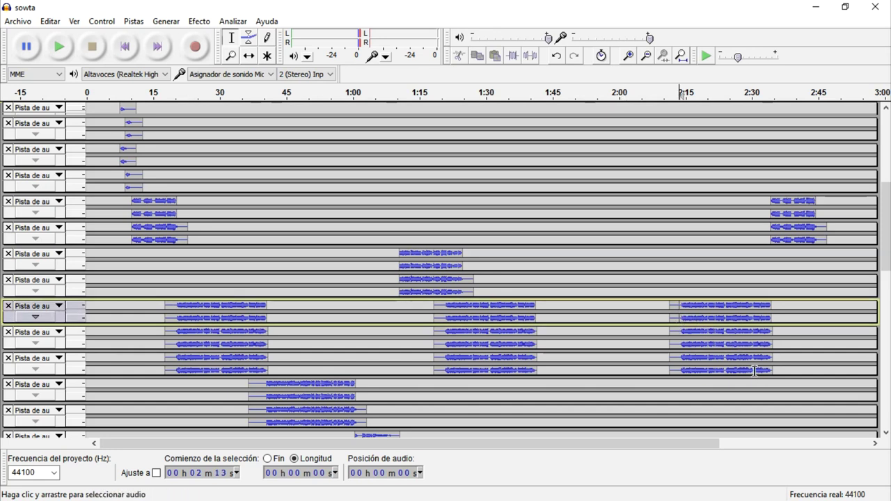
pyautogui.press('space')
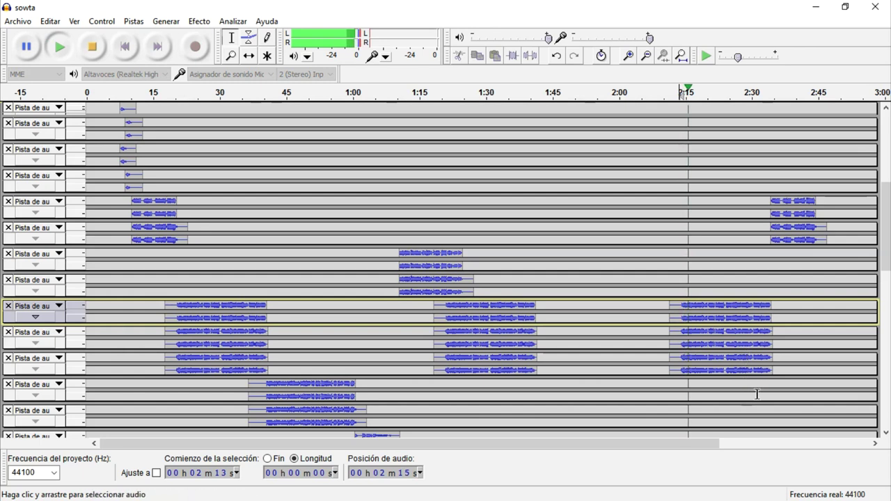
pyautogui.press('space')
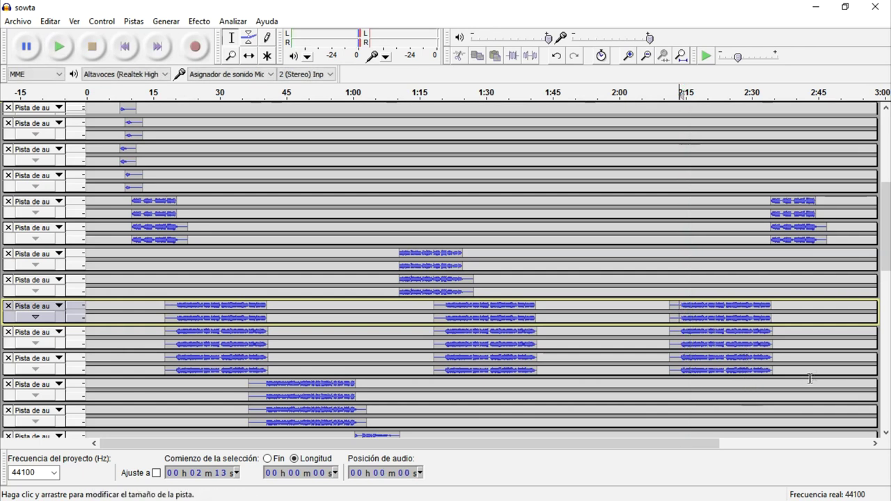
# Listen to the full mix from about 2:44, where the final section enters, and again from about 2:53 near its end
pyautogui.click(767, 224)
pyautogui.hotkey('ctrl', 'shift', 'x')
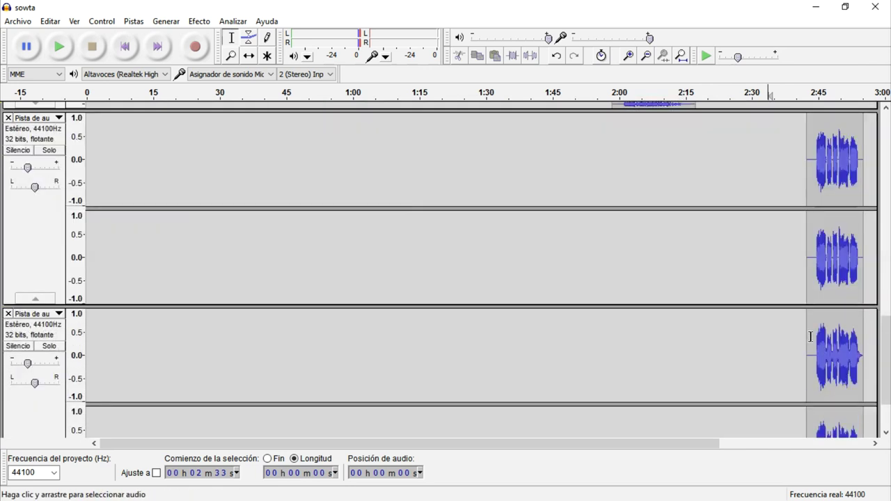
pyautogui.scroll(3, 810, 337)
pyautogui.click(817, 313)
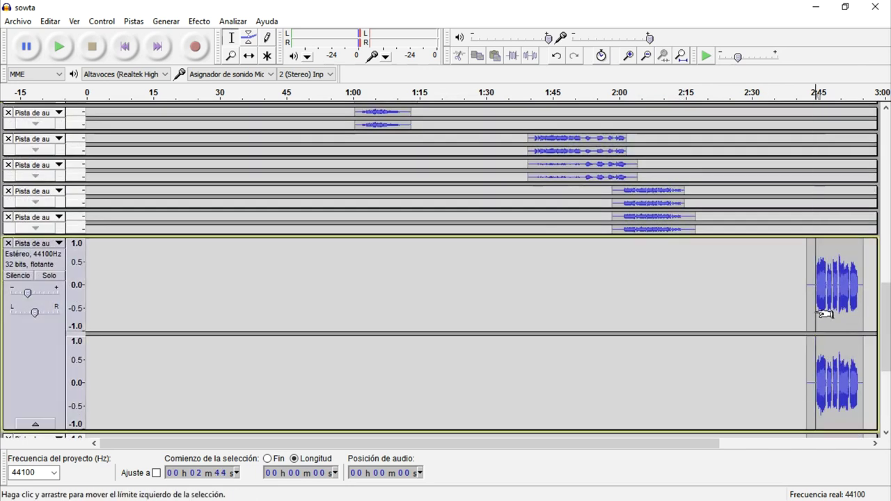
pyautogui.press('space')
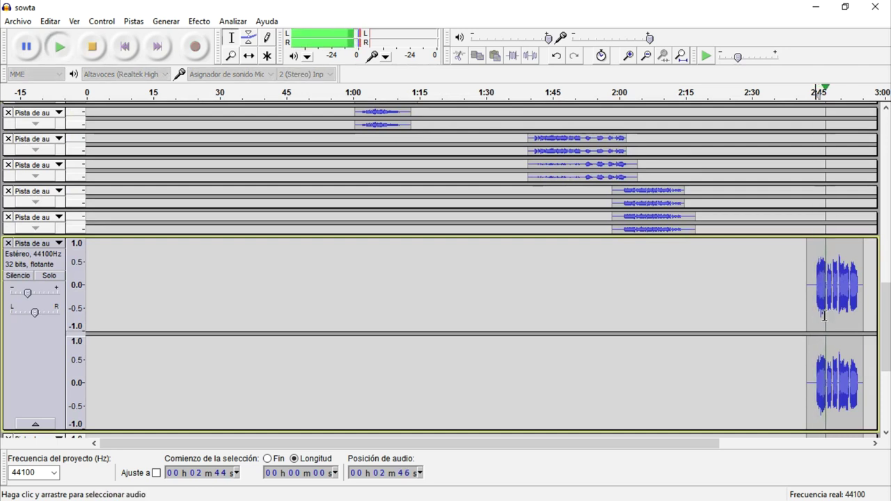
pyautogui.press('space')
pyautogui.click(854, 299)
pyautogui.press('space')
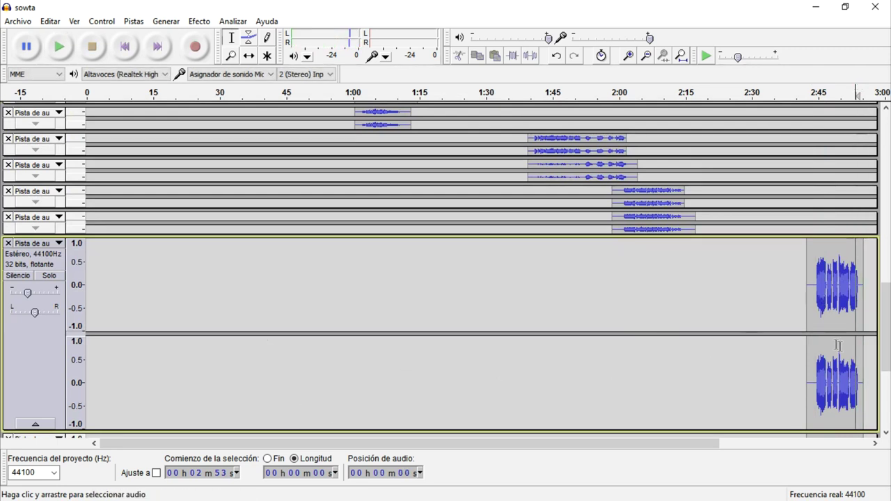
# Collapse the last two tracks, which hold the final section near 2:45
pyautogui.click(33, 424)
pyautogui.scroll(2, 104, 397)
pyautogui.scroll(-4, 113, 391)
pyautogui.click(36, 410)
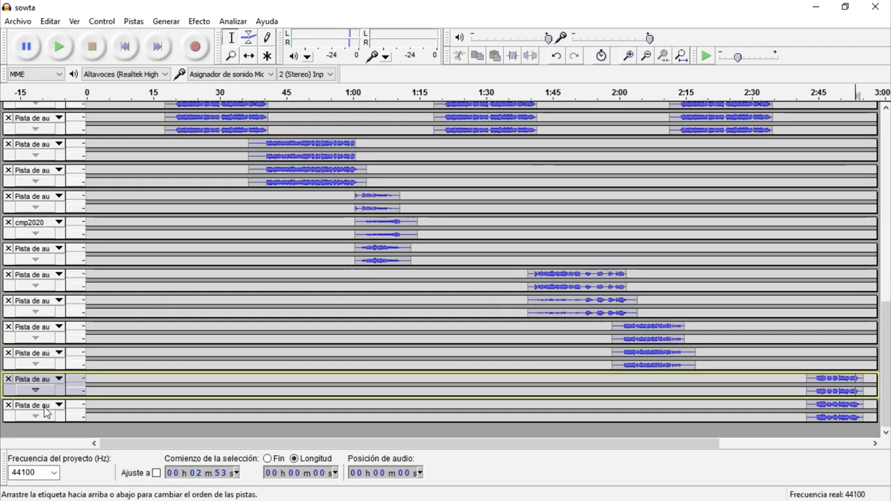
# Return the playback cursor to the start of the project and look over the collapsed tracks
pyautogui.scroll(15, 100, 400)
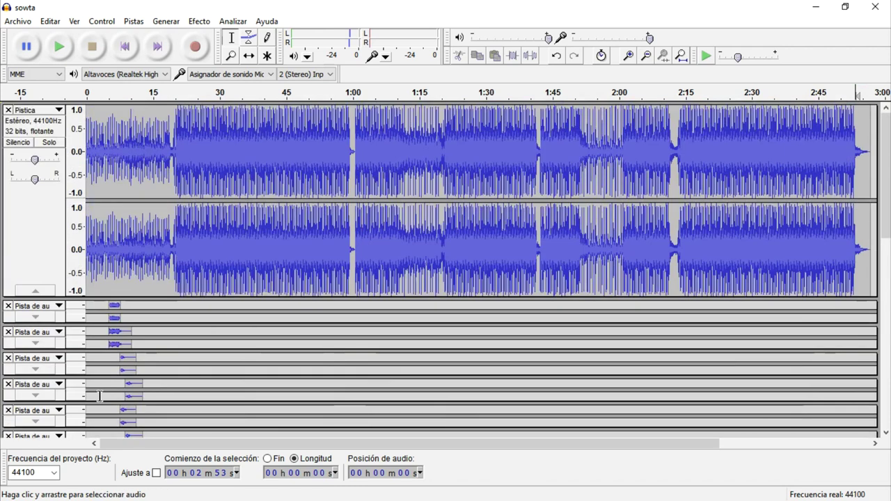
pyautogui.click(128, 54)
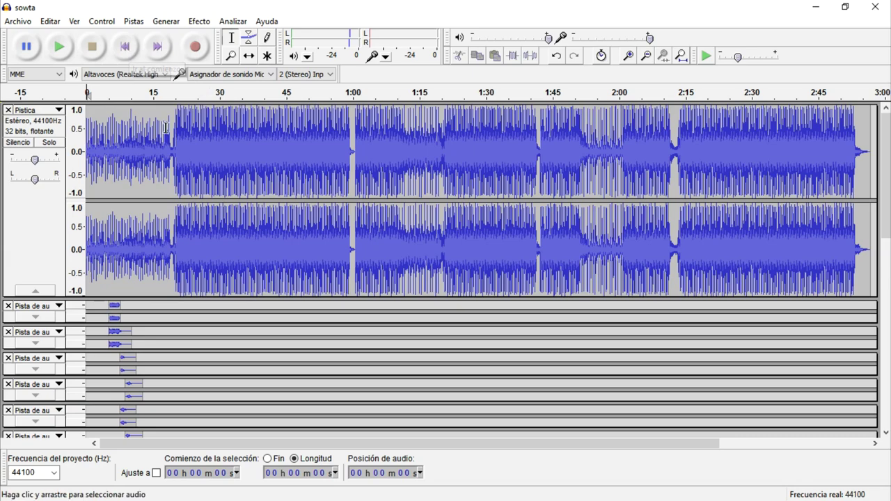
pyautogui.scroll(-5, 276, 198)
pyautogui.scroll(-7, 276, 197)
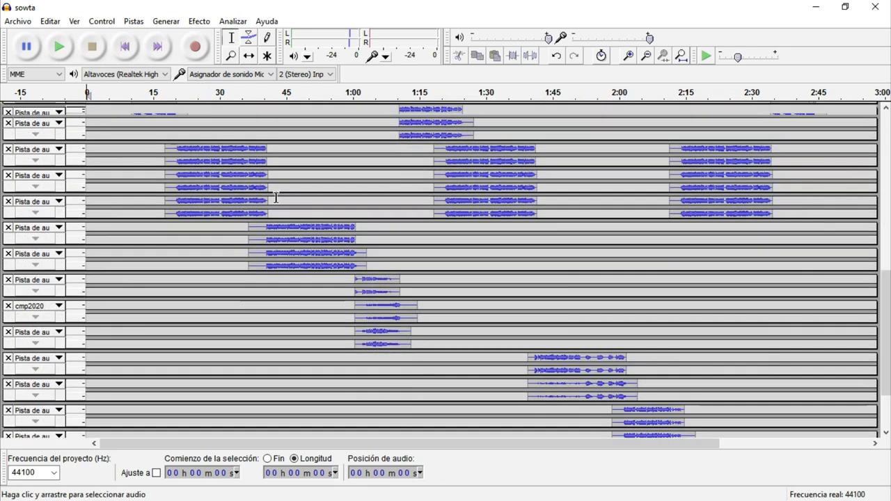